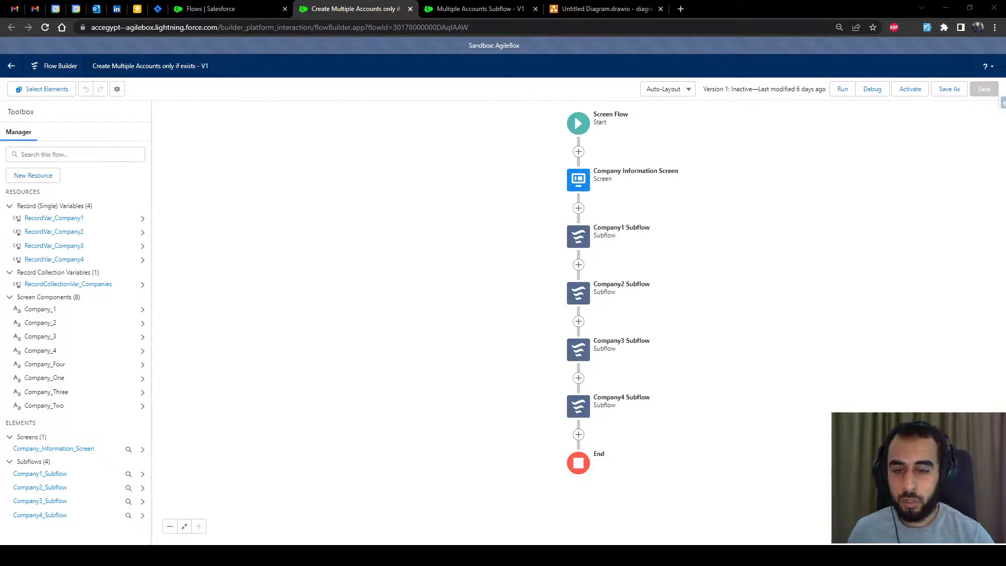
# - Open the Company Information Screen element and check the properties of the duplicated Company One and Company Two text fields
pyautogui.click(263, 472)
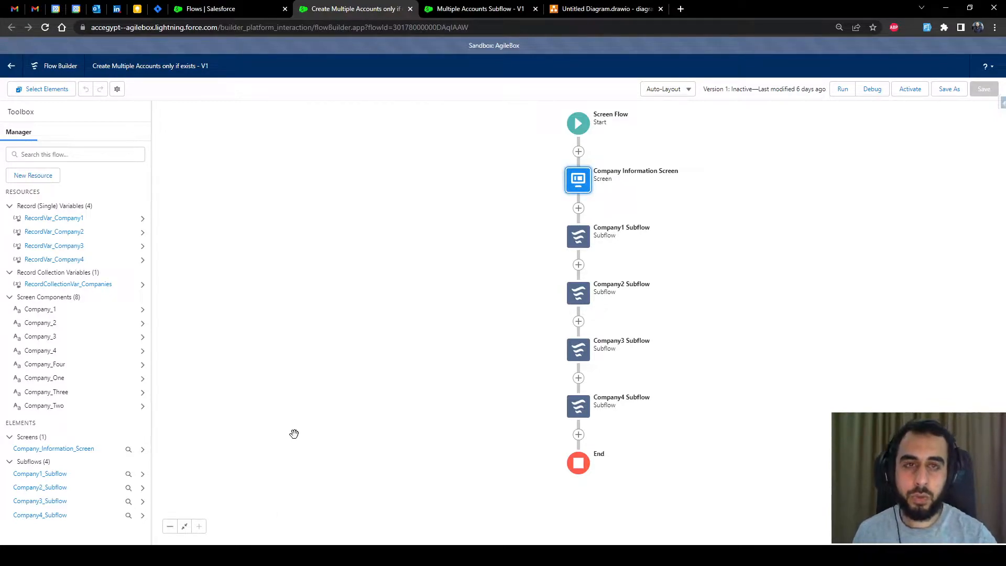
pyautogui.click(583, 182)
pyautogui.click(560, 266)
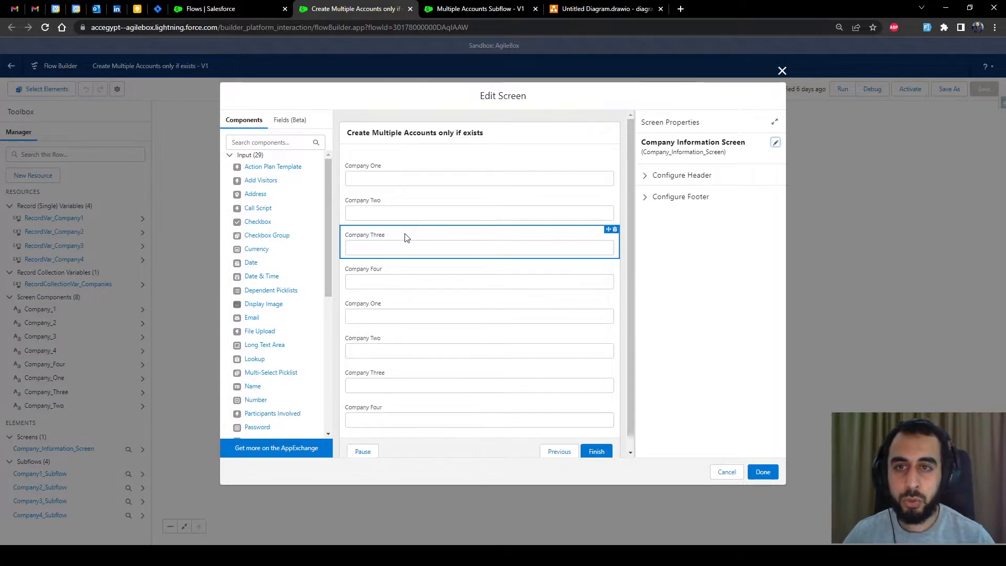
pyautogui.click(419, 168)
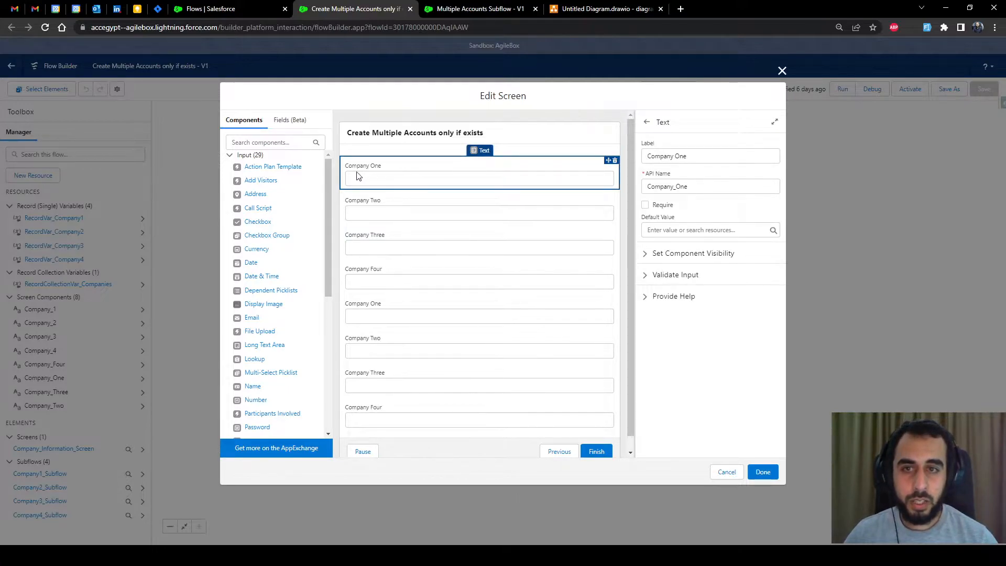
pyautogui.click(380, 316)
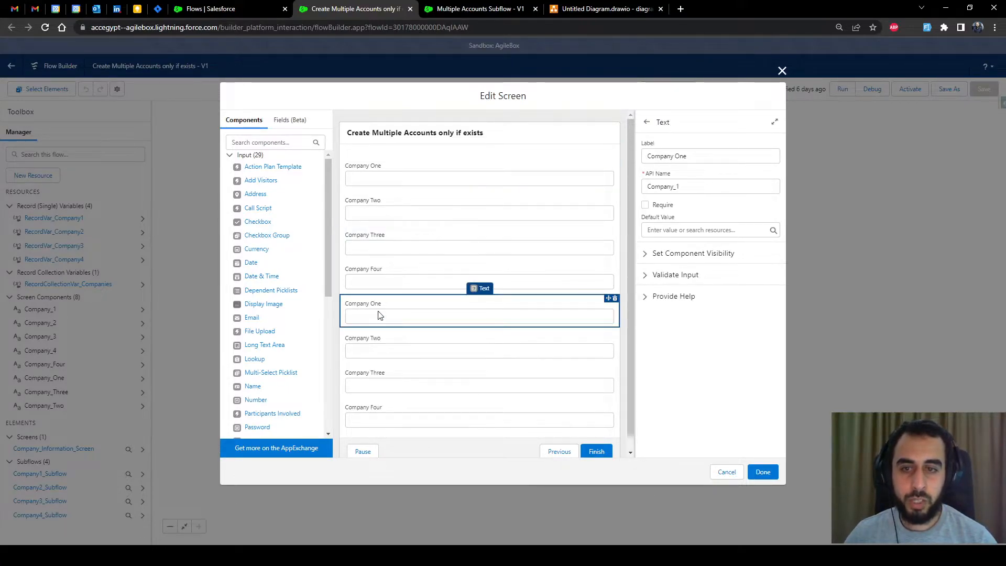
pyautogui.click(381, 211)
pyautogui.click(393, 356)
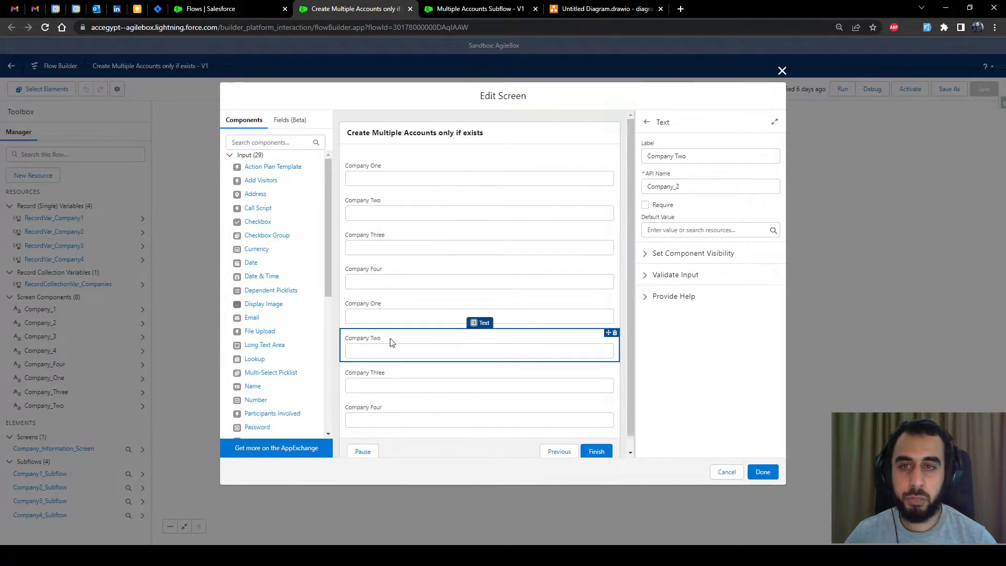
pyautogui.click(401, 175)
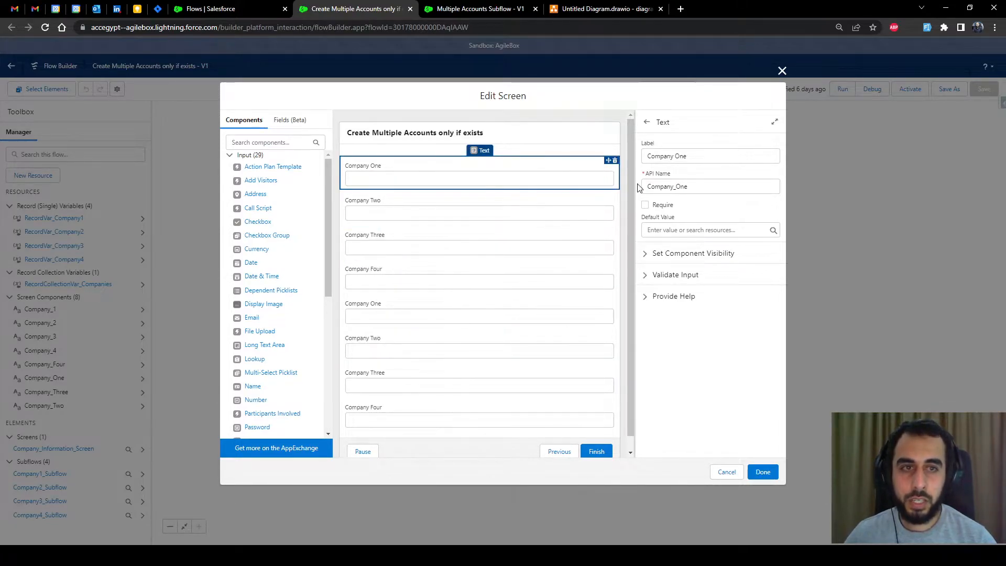
# - Compare the API names of the two Company One text fields on the screen
pyautogui.click(678, 188)
pyautogui.moveTo(676, 187); pyautogui.dragTo(688, 187)
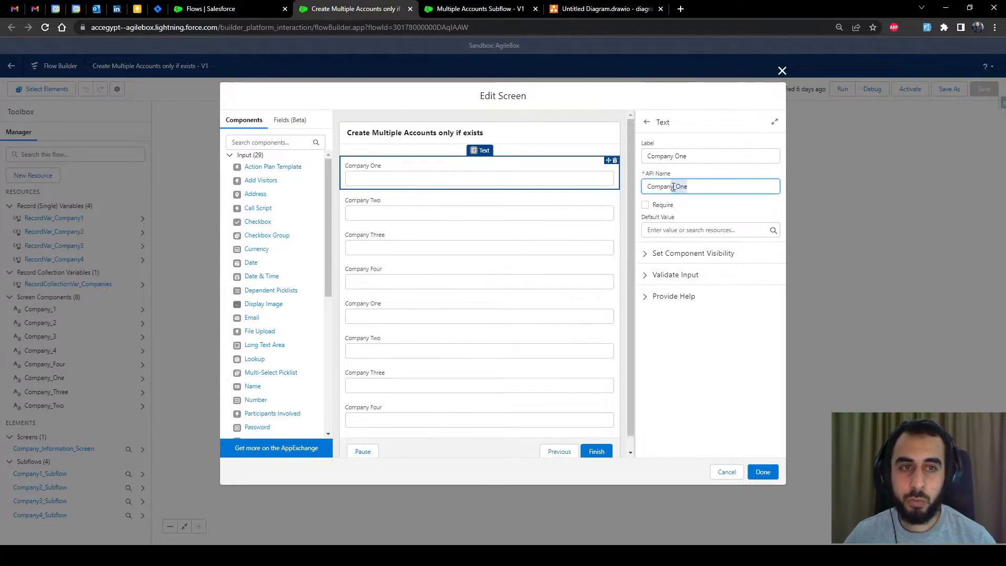
pyautogui.click(445, 319)
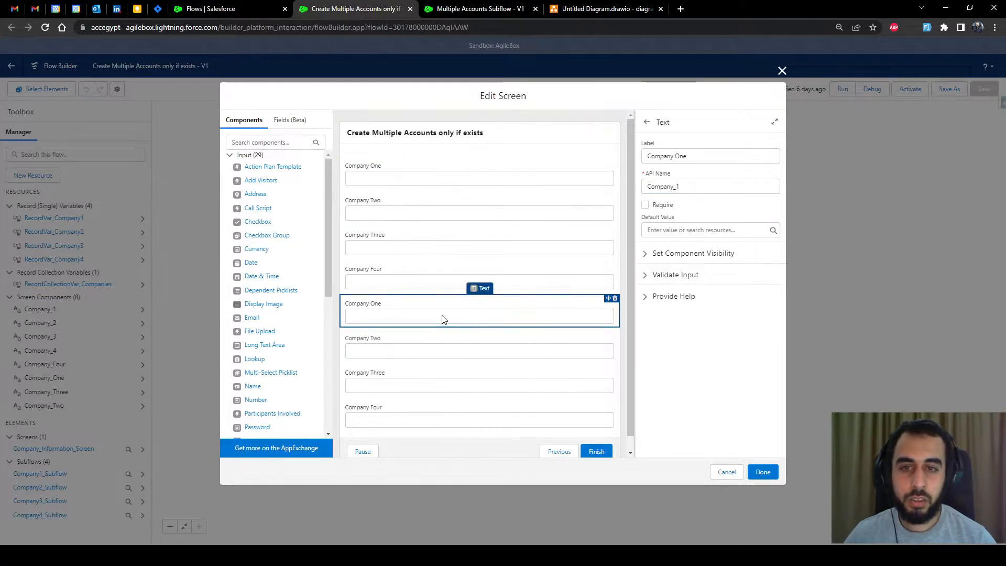
pyautogui.click(668, 187)
pyautogui.click(438, 181)
pyautogui.click(476, 311)
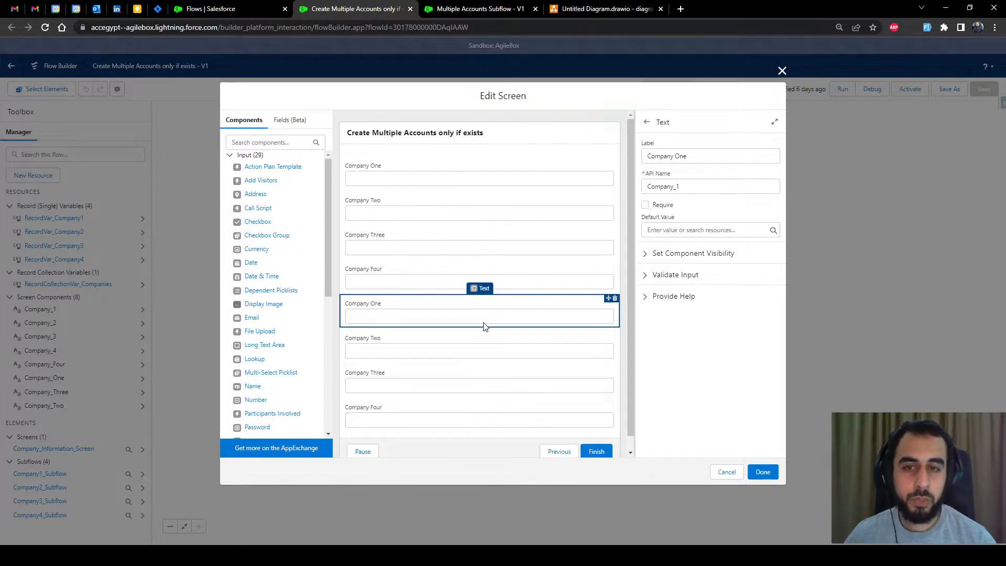
pyautogui.click(682, 186)
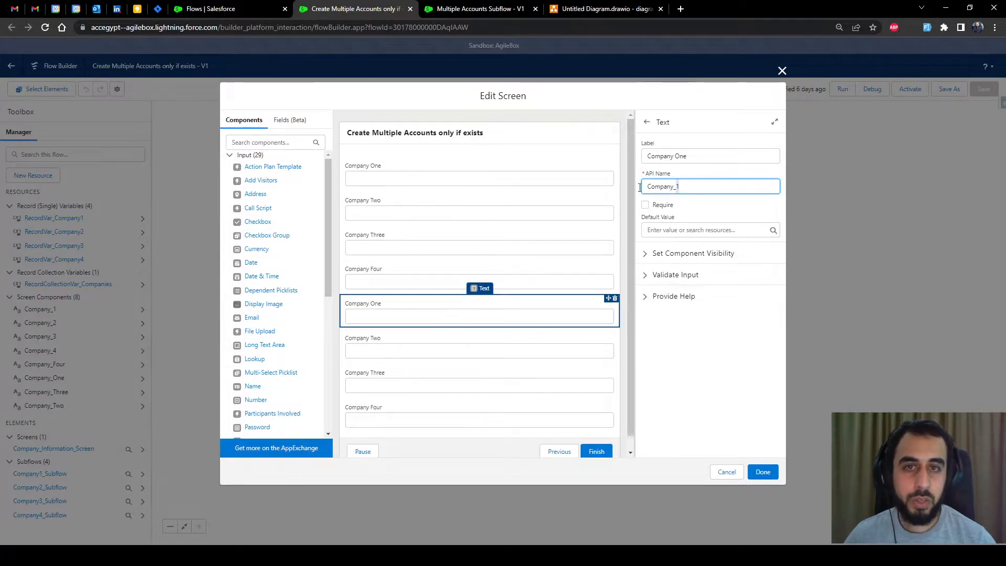
# - Examine the resources available as the default value of the Company_One field, leaving it empty
pyautogui.click(501, 175)
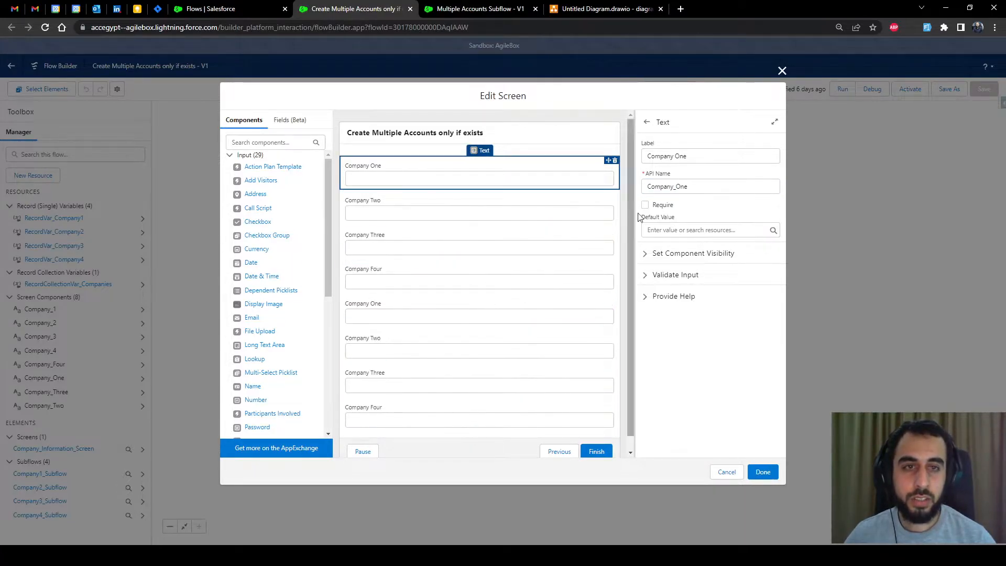
pyautogui.click(680, 231)
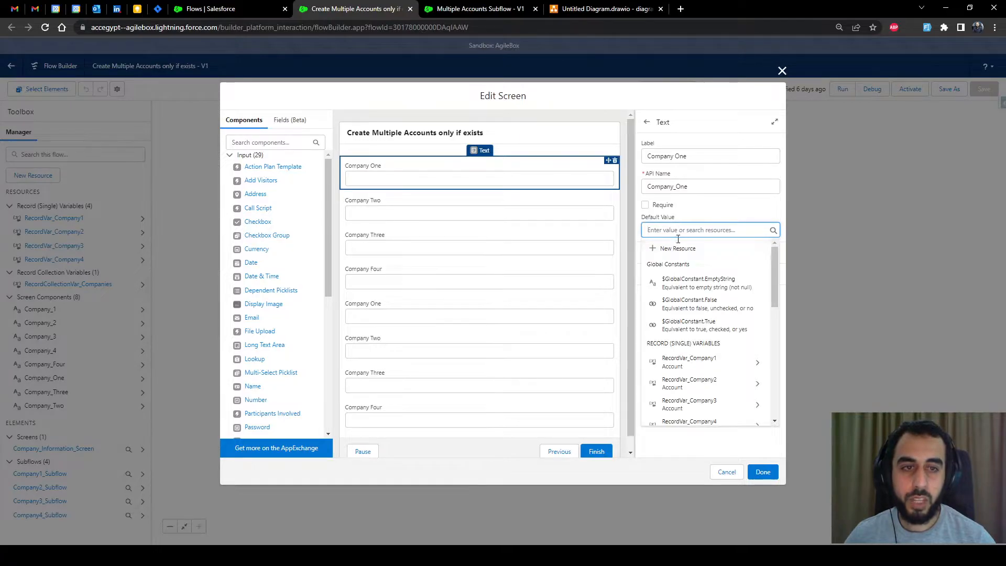
pyautogui.scroll(-3, 703, 298)
pyautogui.moveTo(775, 309); pyautogui.dragTo(772, 340)
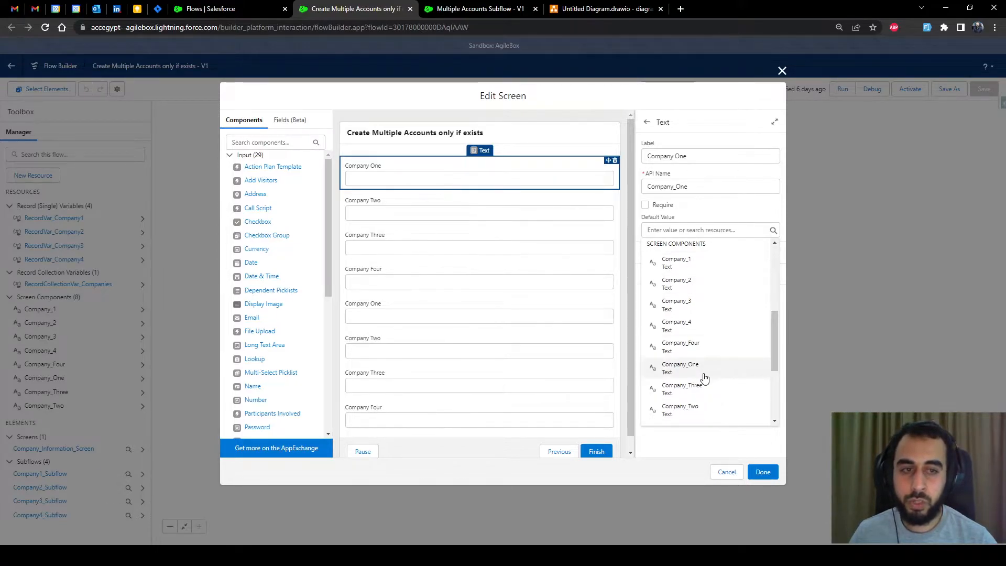
pyautogui.click(715, 435)
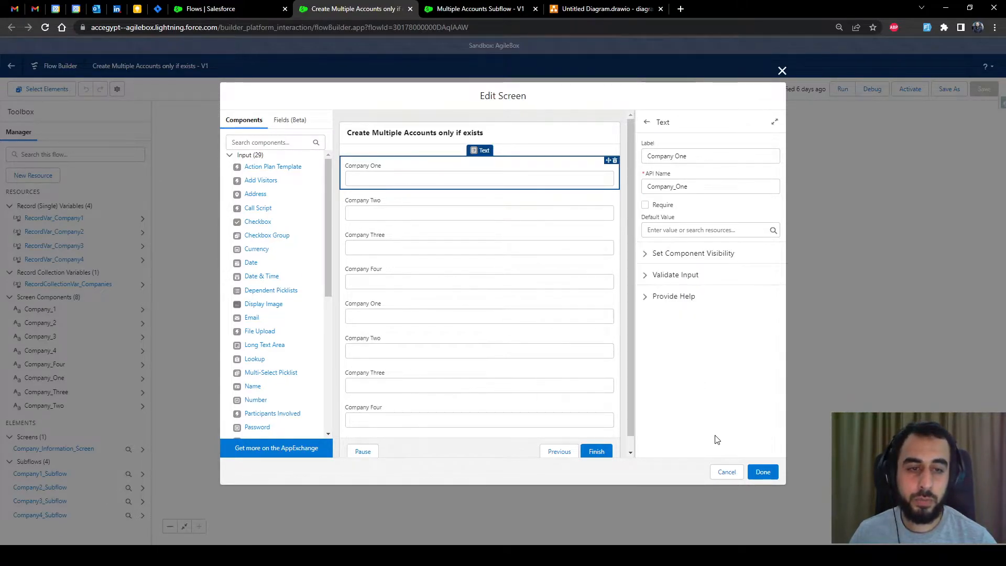
# - Delete the text components Company_One, Company_Two, Company_Three and Company_Four from the screen
pyautogui.click(615, 160)
pyautogui.click(577, 308)
pyautogui.click(579, 179)
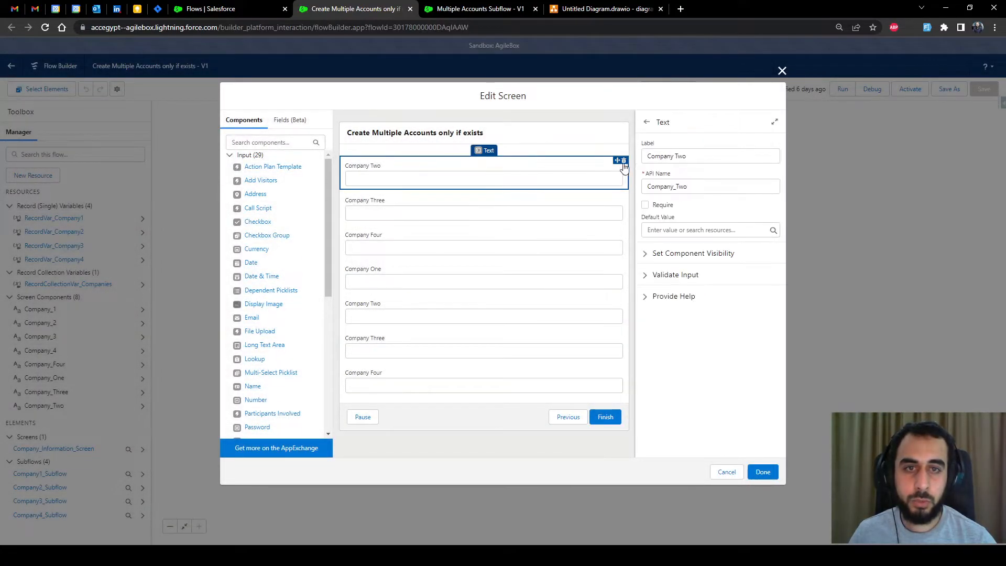
pyautogui.click(624, 160)
pyautogui.click(577, 308)
pyautogui.click(557, 180)
pyautogui.click(624, 160)
pyautogui.click(577, 309)
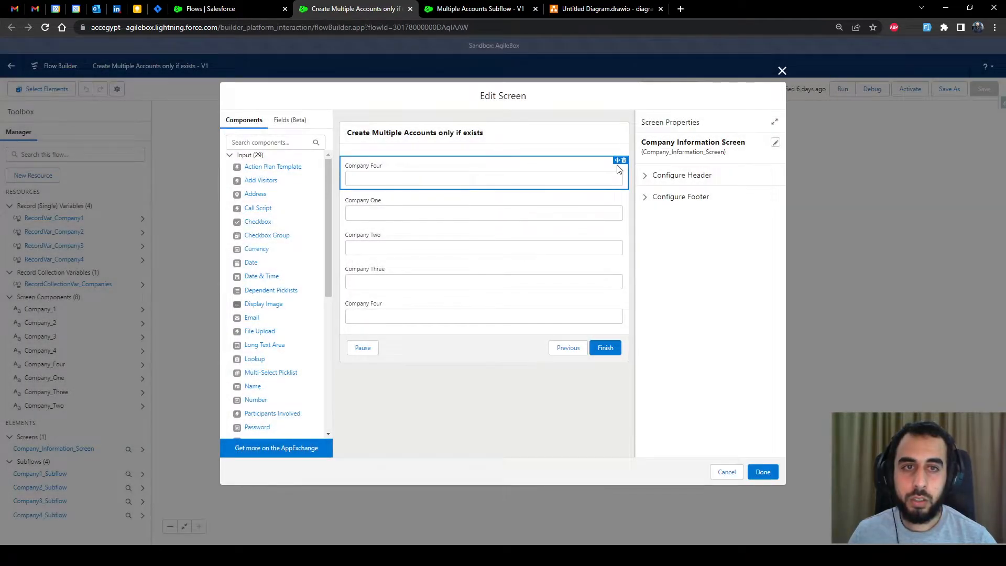
pyautogui.click(624, 159)
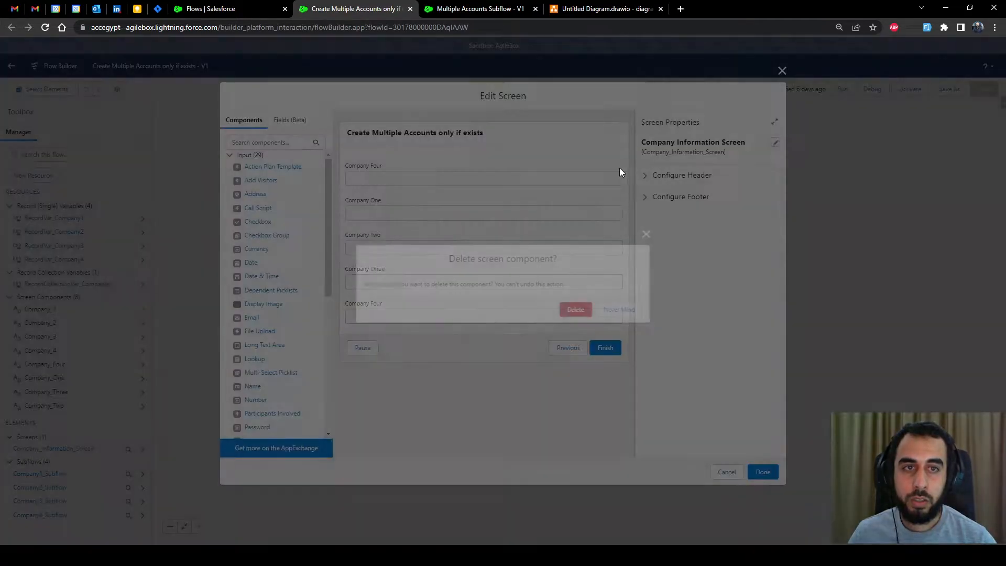
pyautogui.click(577, 309)
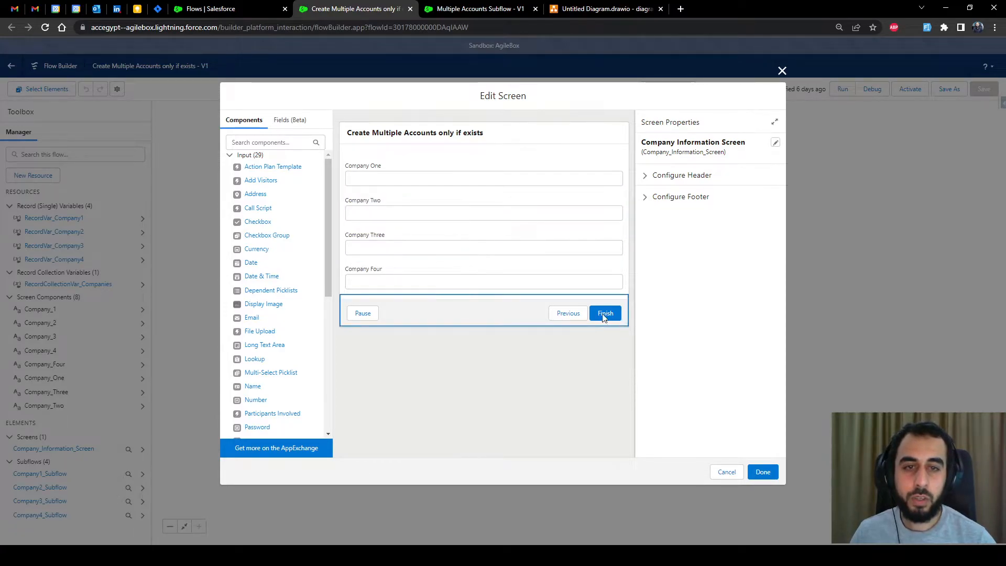
# - Give the screen footer's Next or Finish button the custom label "Next"
pyautogui.click(646, 197)
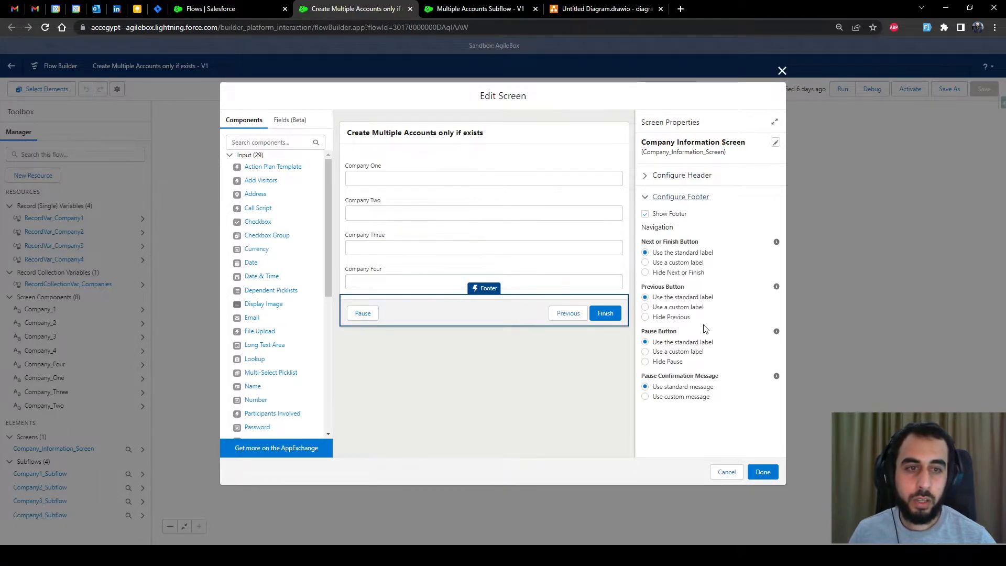
pyautogui.click(679, 263)
pyautogui.click(693, 298)
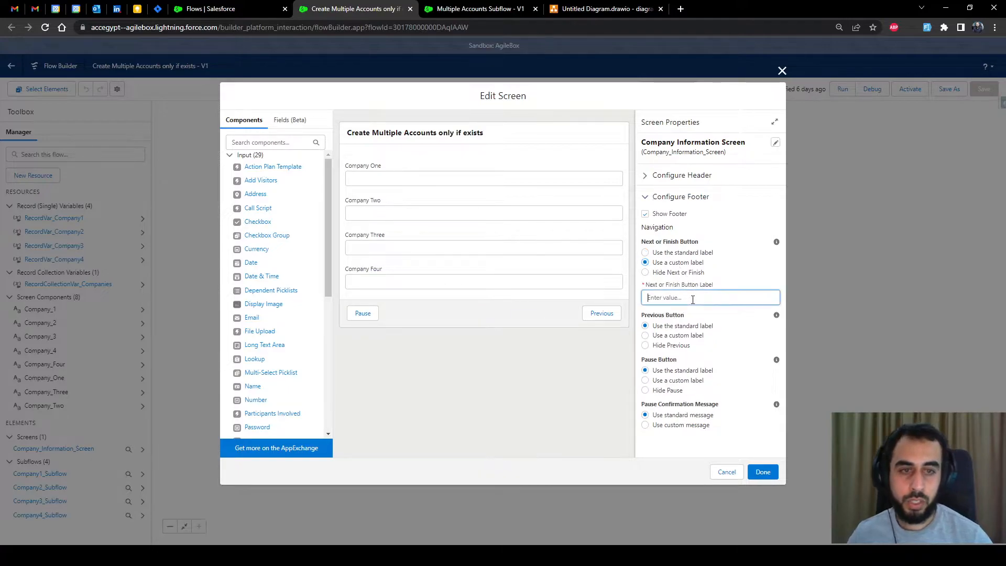
pyautogui.write('Next')
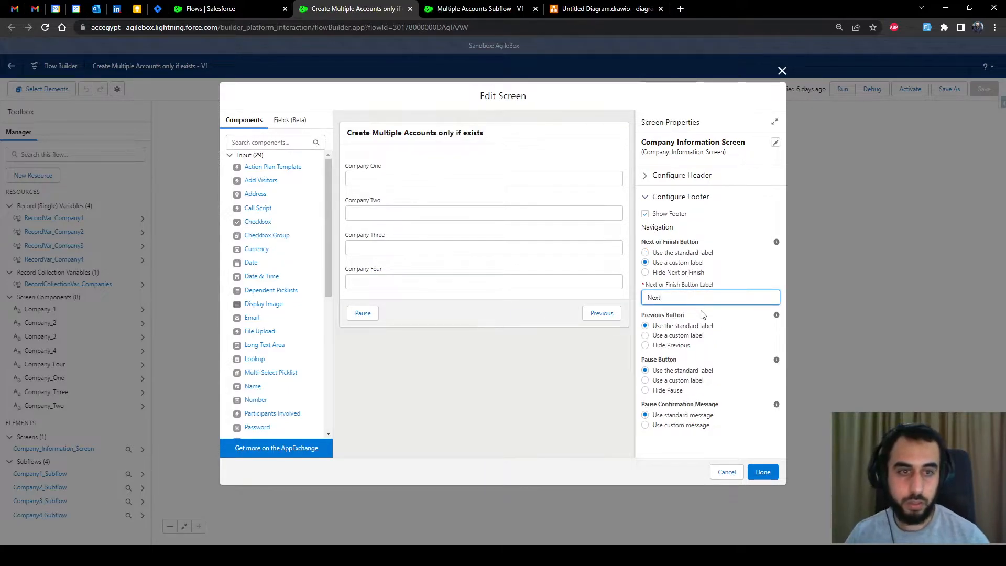
pyautogui.click(702, 313)
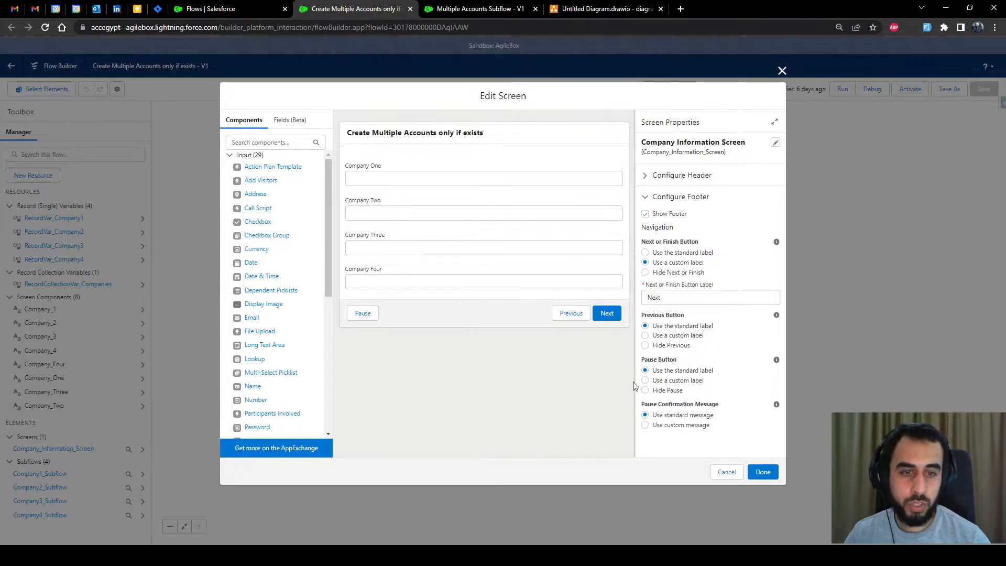
# - Hide the footer's Pause and Previous buttons and apply the changes to the Company Information Screen
pyautogui.click(646, 391)
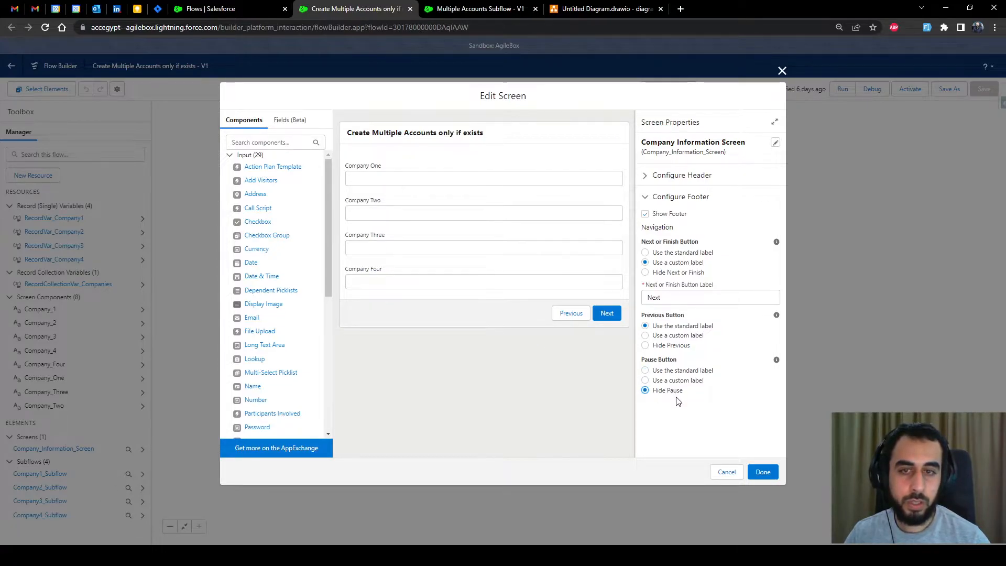
pyautogui.click(646, 346)
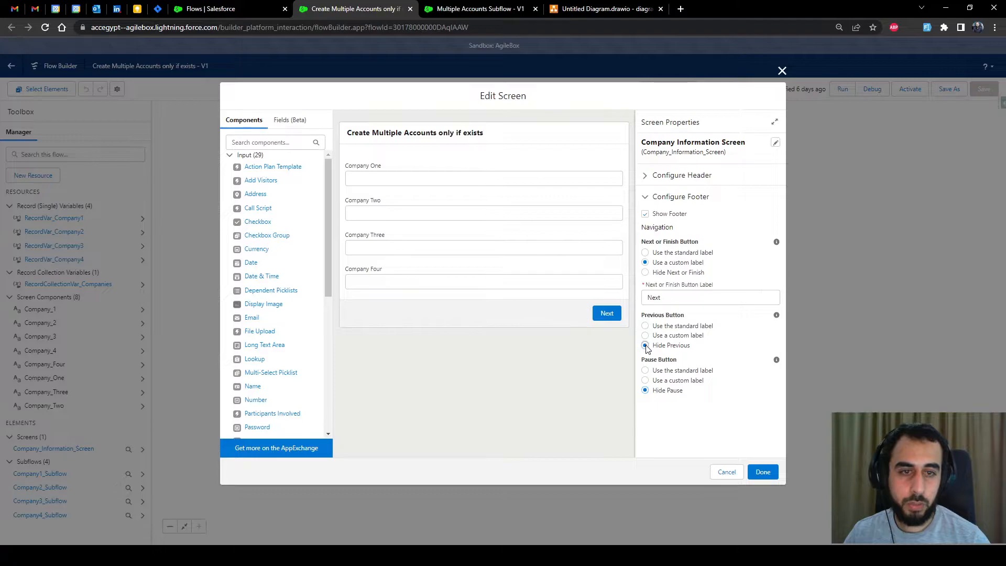
pyautogui.click(763, 472)
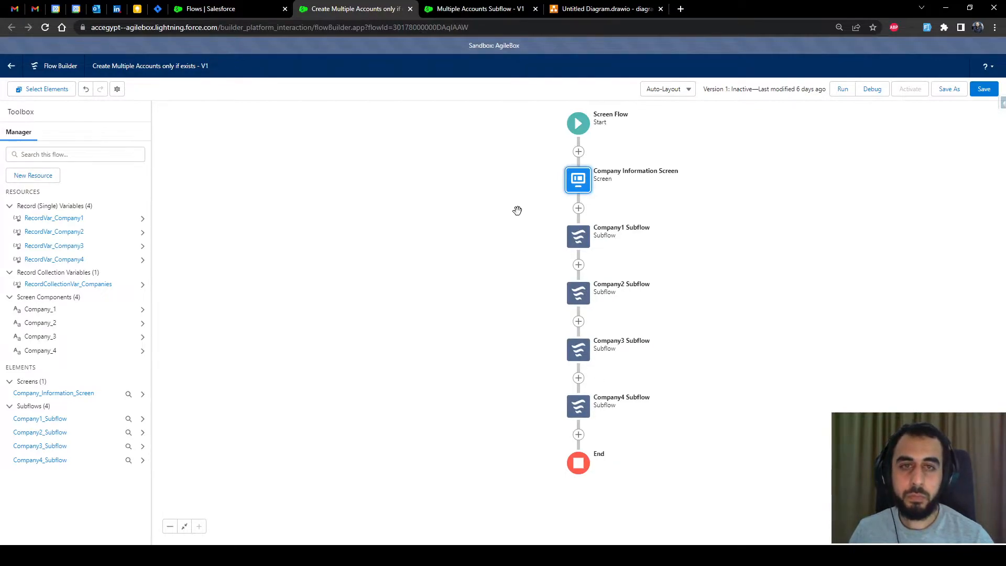
# - Reopen the Company Information Screen, check the API name of the remaining Company One field, and close it without changes
pyautogui.doubleClick(573, 181)
pyautogui.click(398, 177)
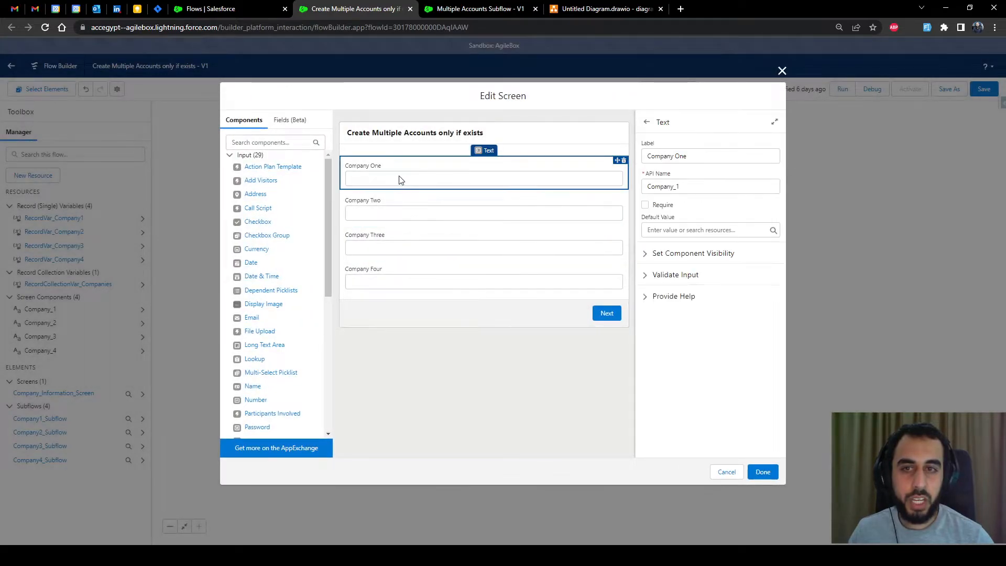
pyautogui.click(728, 472)
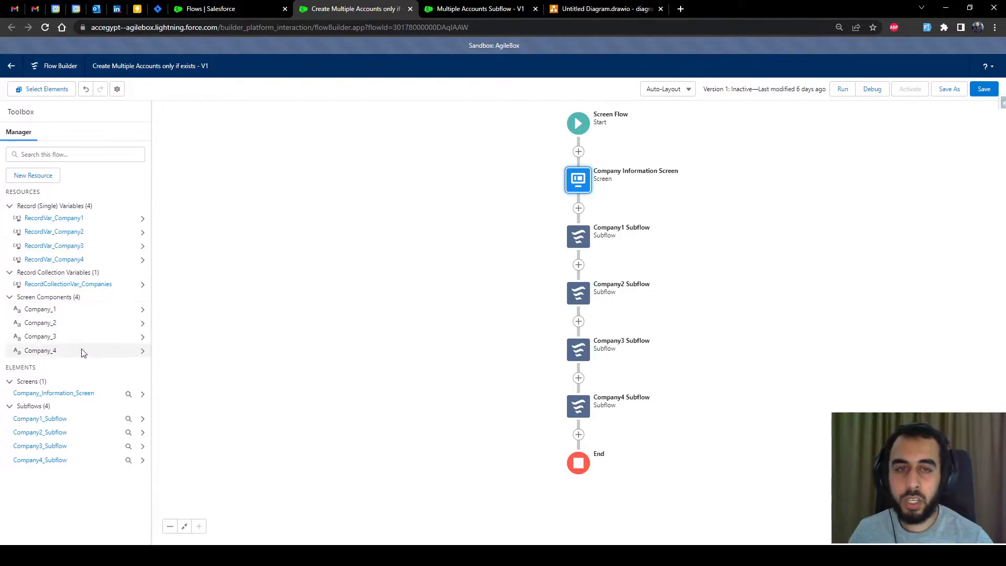
# - Check the Sub_TextVar_Company input value in the Company1 Subflow and Company2 Subflow elements, closing each without changes
pyautogui.doubleClick(576, 246)
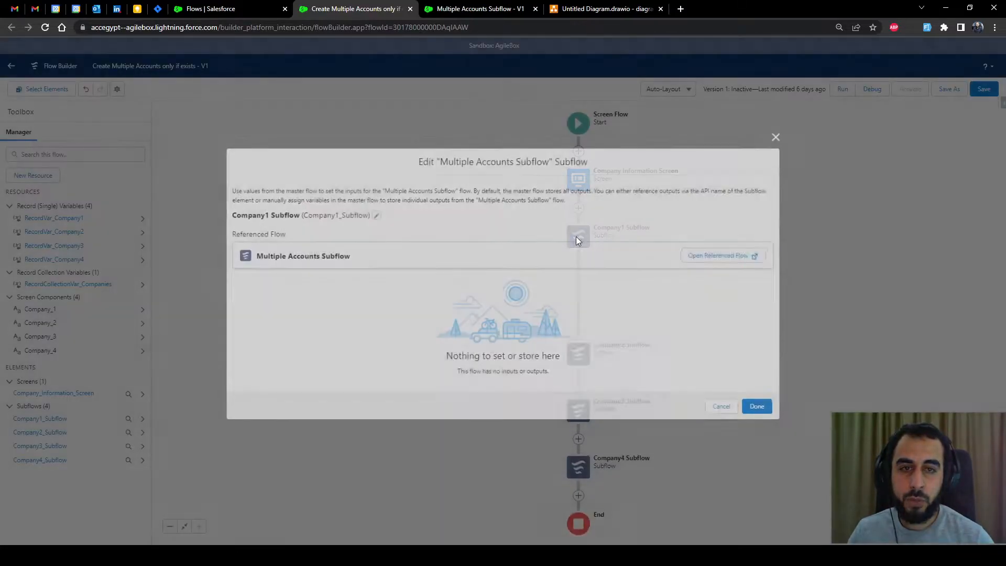
pyautogui.moveTo(299, 345); pyautogui.dragTo(244, 352)
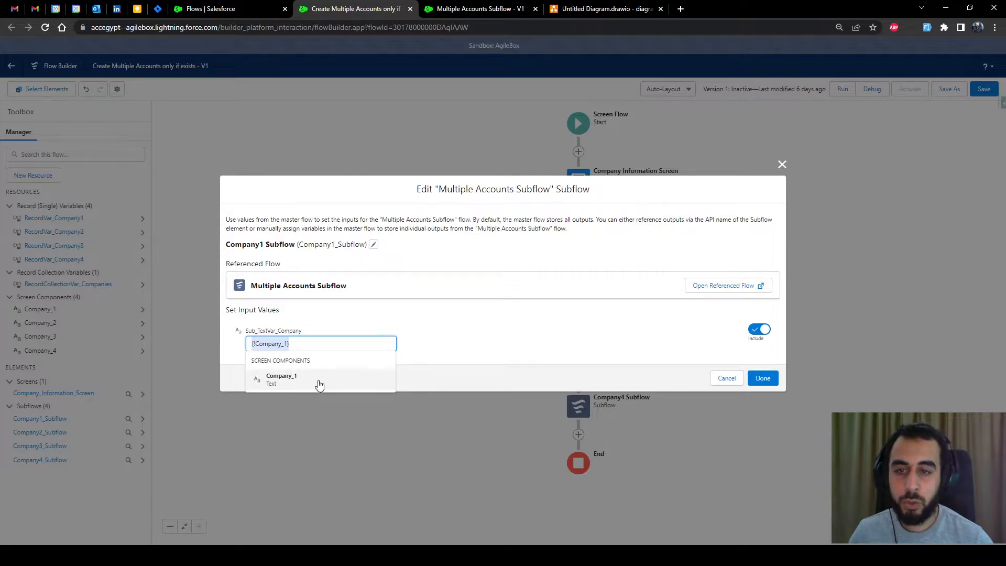
pyautogui.click(460, 336)
pyautogui.click(736, 381)
pyautogui.doubleClick(610, 280)
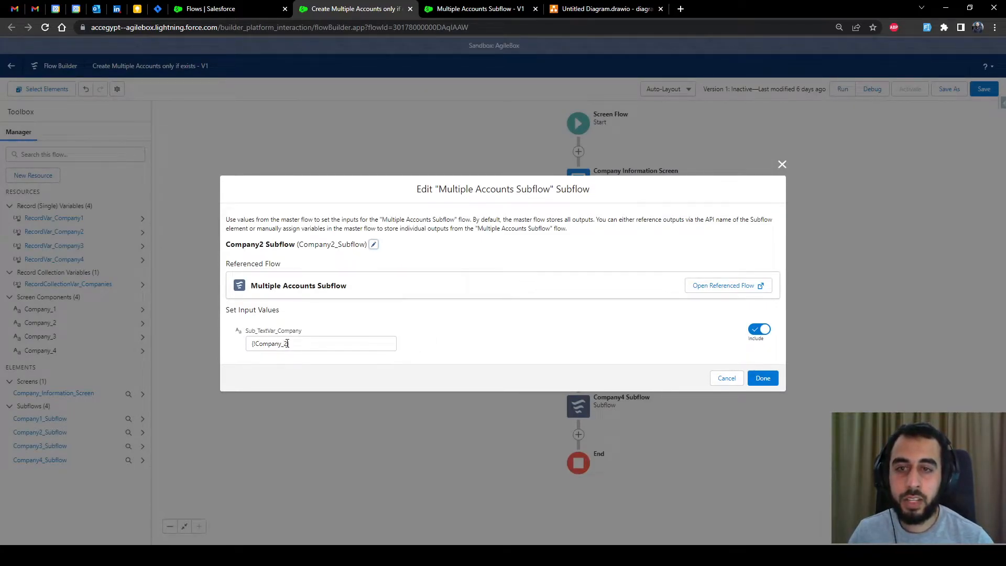
pyautogui.click(726, 378)
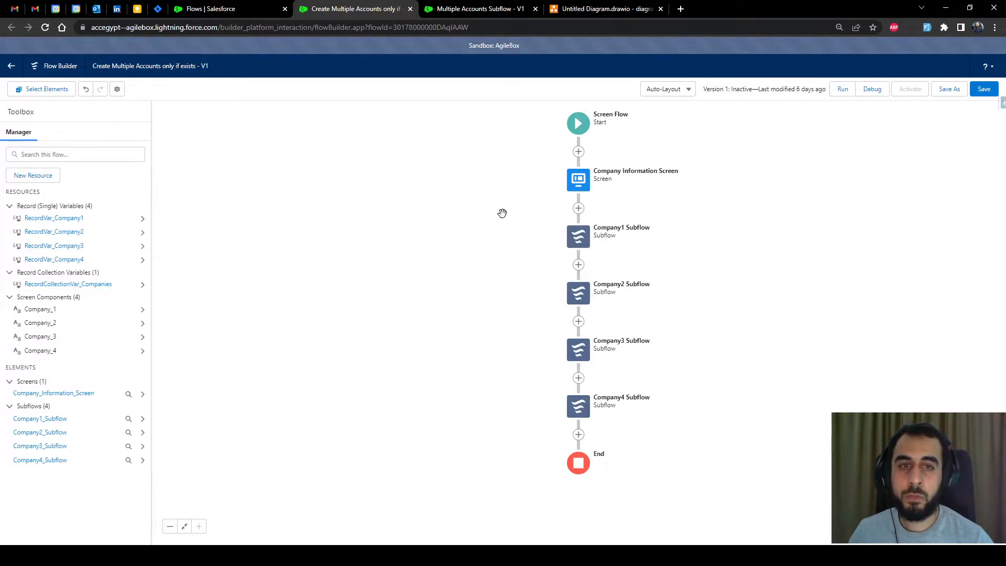
# - View the Multiple Accounts Subflow flow, and examine how the Company1 Subflow element passes its value to Sub_TextVar_Company
pyautogui.click(461, 9)
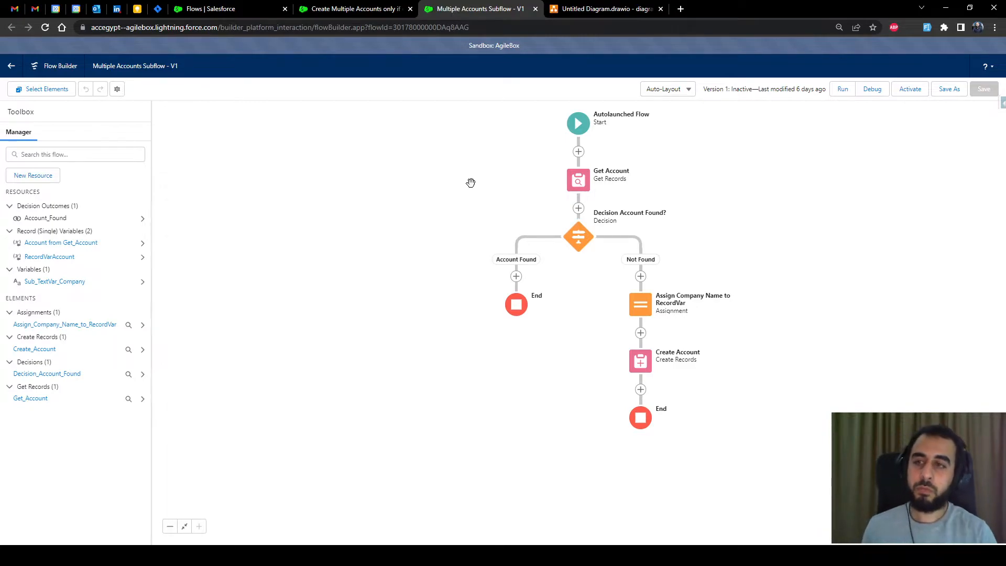
pyautogui.click(359, 8)
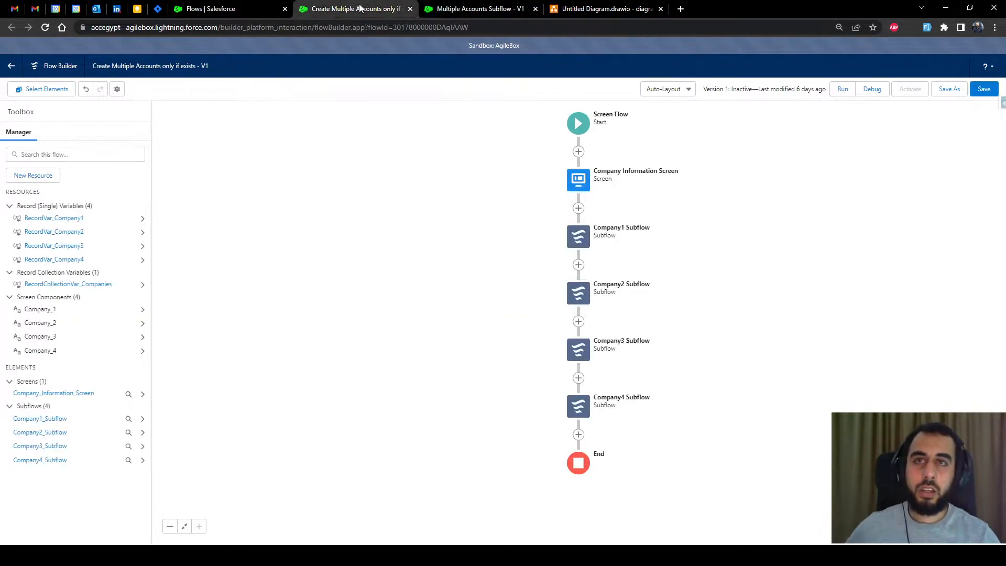
pyautogui.doubleClick(583, 235)
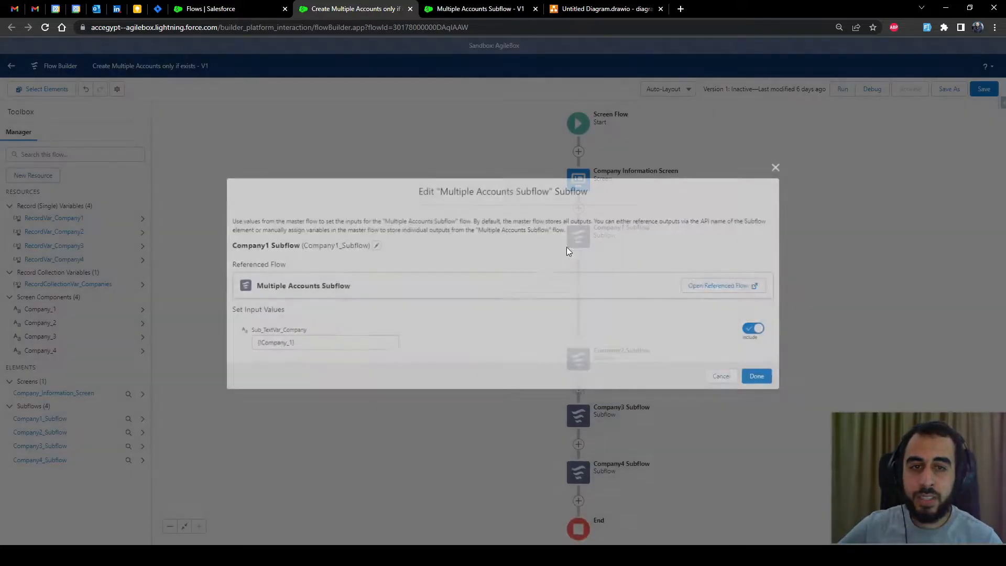
pyautogui.click(306, 343)
pyautogui.moveTo(307, 344); pyautogui.dragTo(245, 348)
pyautogui.click(319, 333)
pyautogui.moveTo(306, 335); pyautogui.dragTo(255, 337)
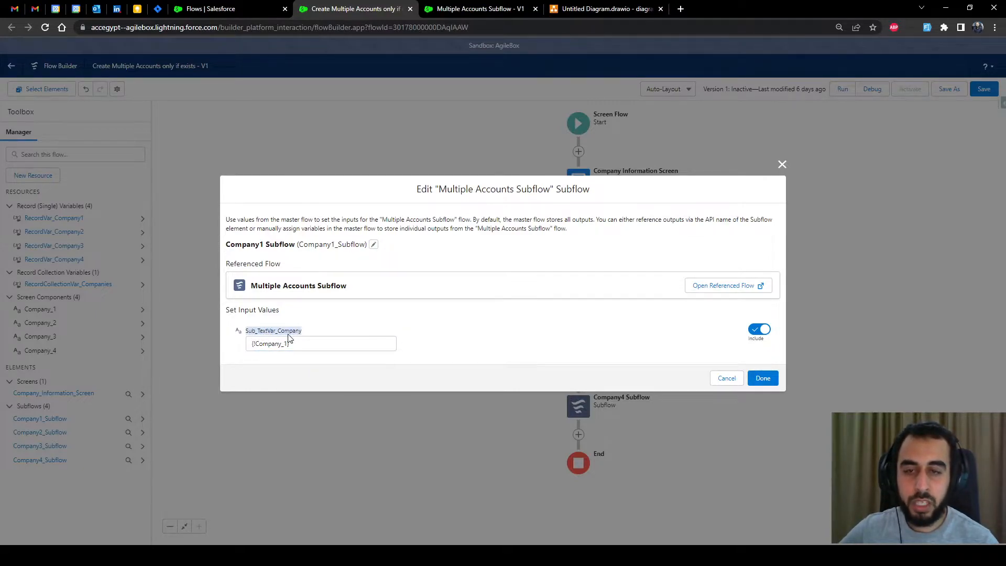
# - View the Sub_TextVar_Company variable in the Multiple Accounts Subflow flow, and close the main flow's Company1 Subflow element without changes
pyautogui.click(475, 11)
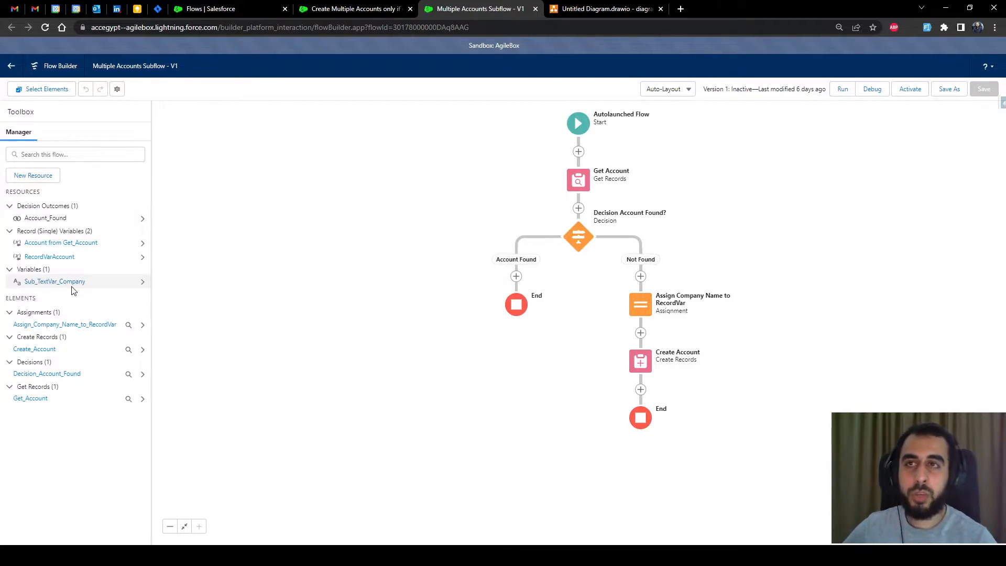
pyautogui.click(340, 10)
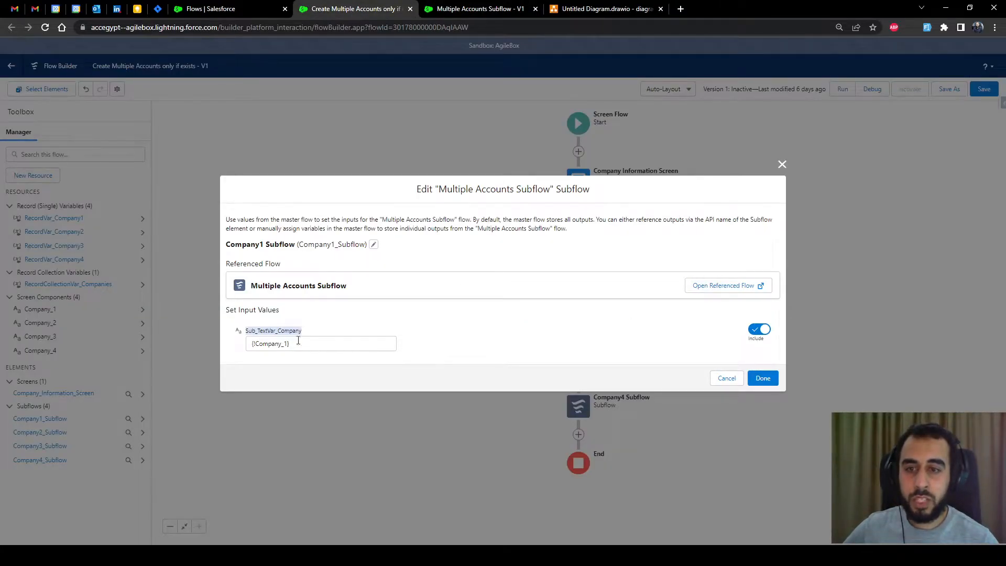
pyautogui.click(782, 164)
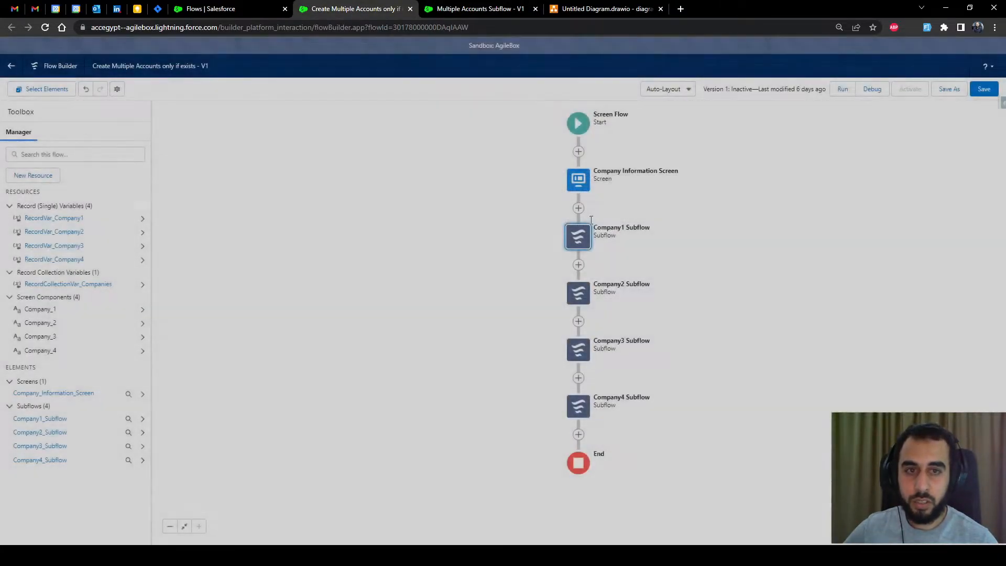
# - Review the Sub_TextVar_Company input value in the Company1 Subflow and Company2 Subflow elements again, closing each without changes
pyautogui.doubleClick(577, 236)
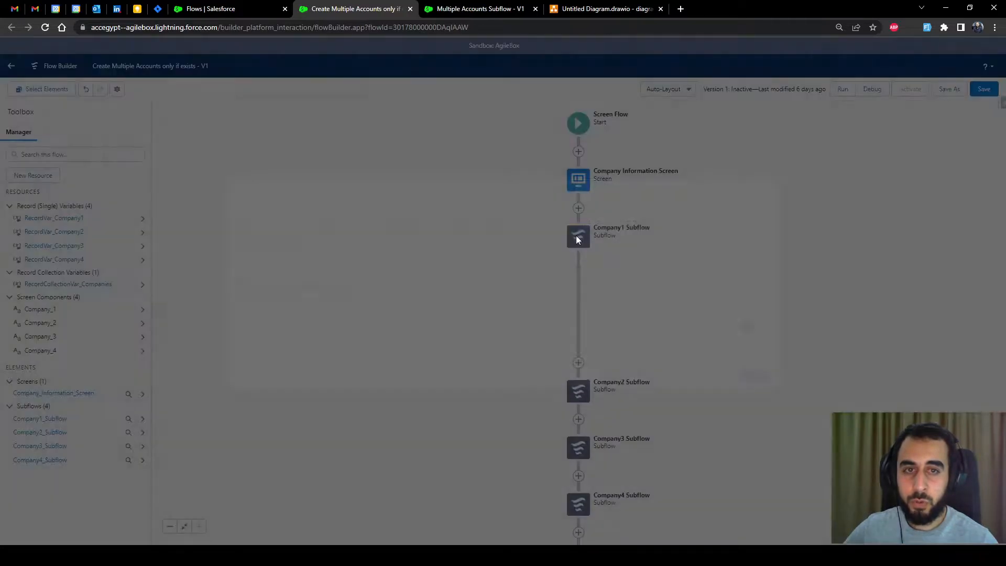
pyautogui.moveTo(302, 333); pyautogui.dragTo(248, 336)
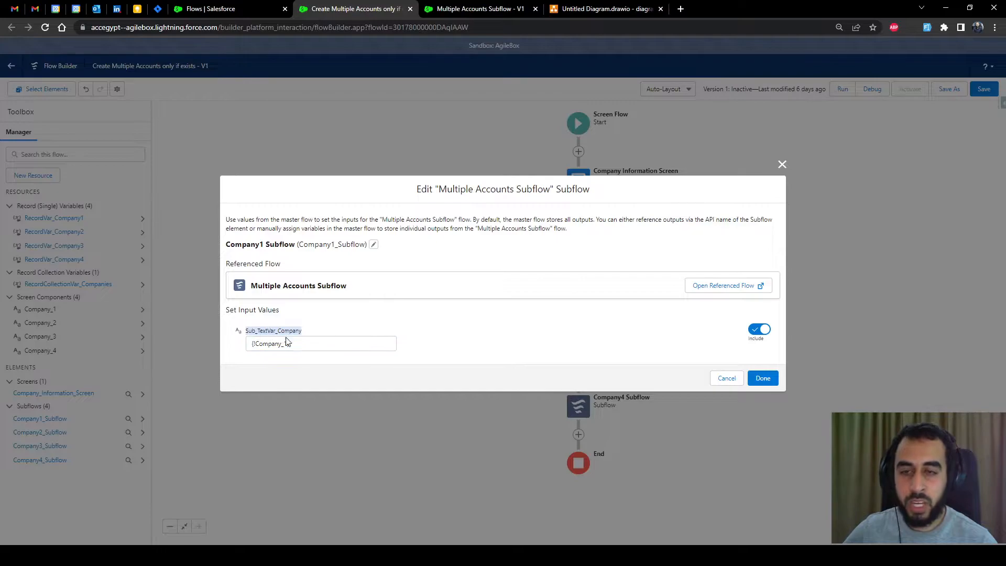
pyautogui.click(729, 378)
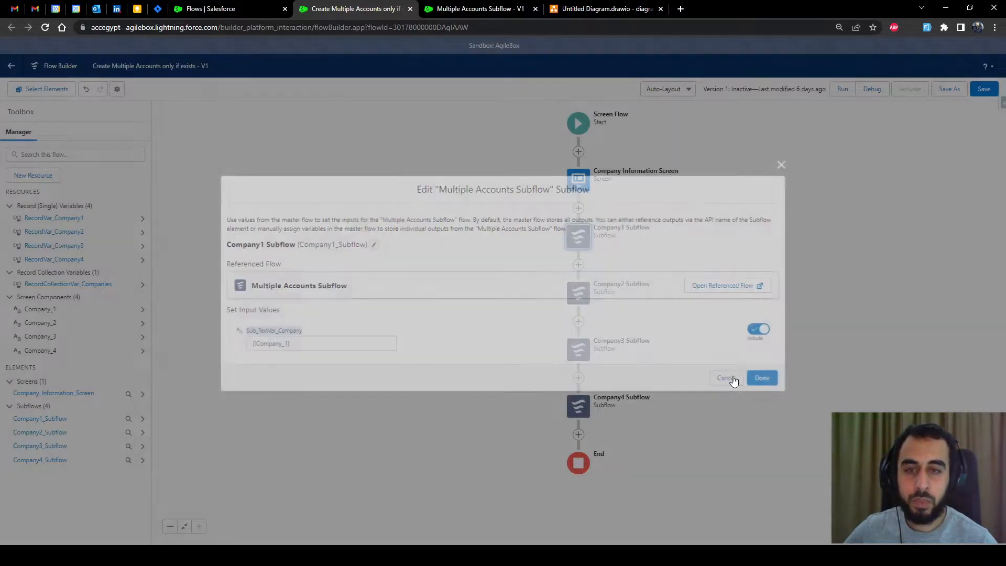
pyautogui.click(578, 293)
pyautogui.doubleClick(580, 296)
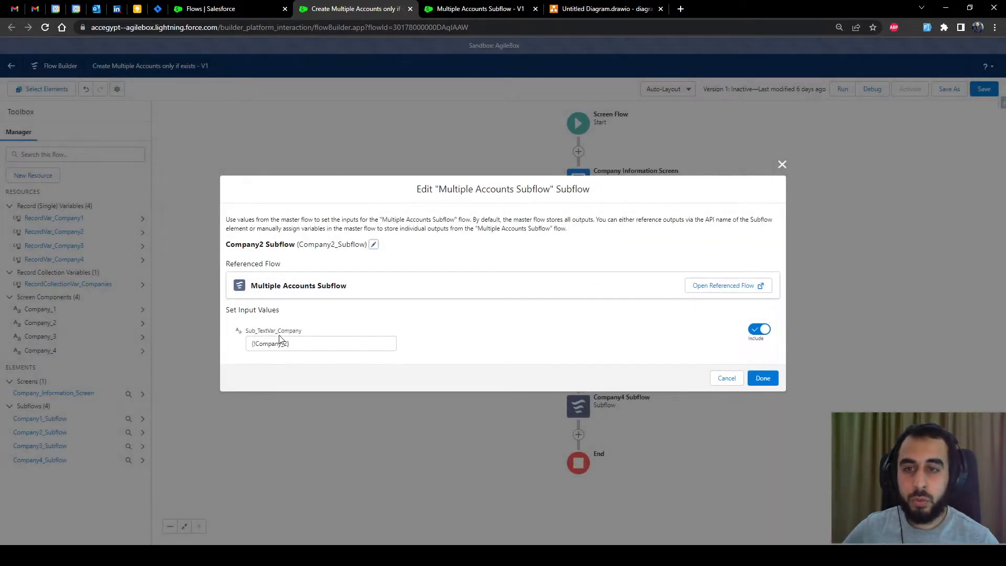
pyautogui.moveTo(306, 335); pyautogui.dragTo(243, 333)
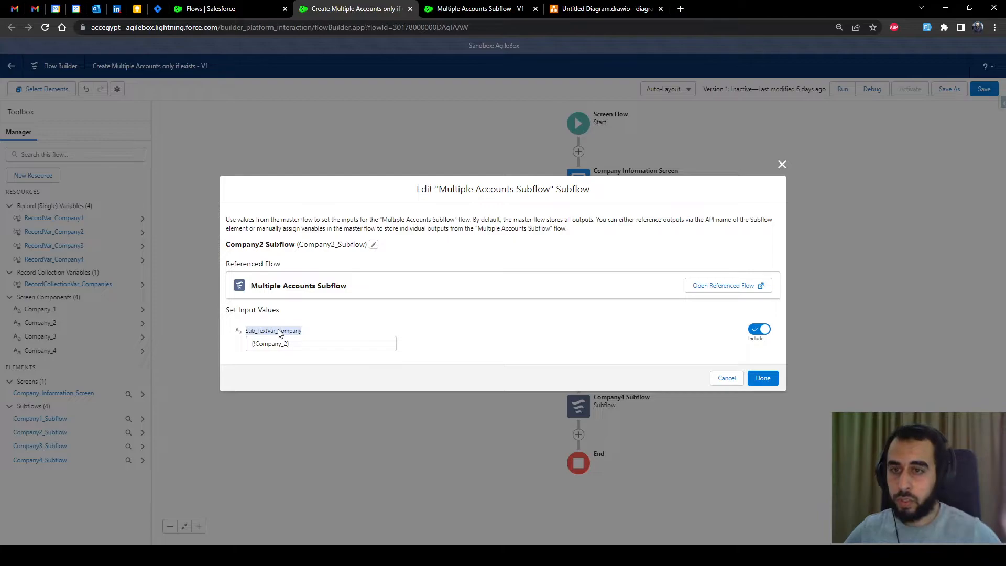
pyautogui.click(727, 378)
# - Check the Sub_TextVar_Company input value in the Company3 Subflow and Company4 Subflow elements, closing each without changes
pyautogui.doubleClick(578, 348)
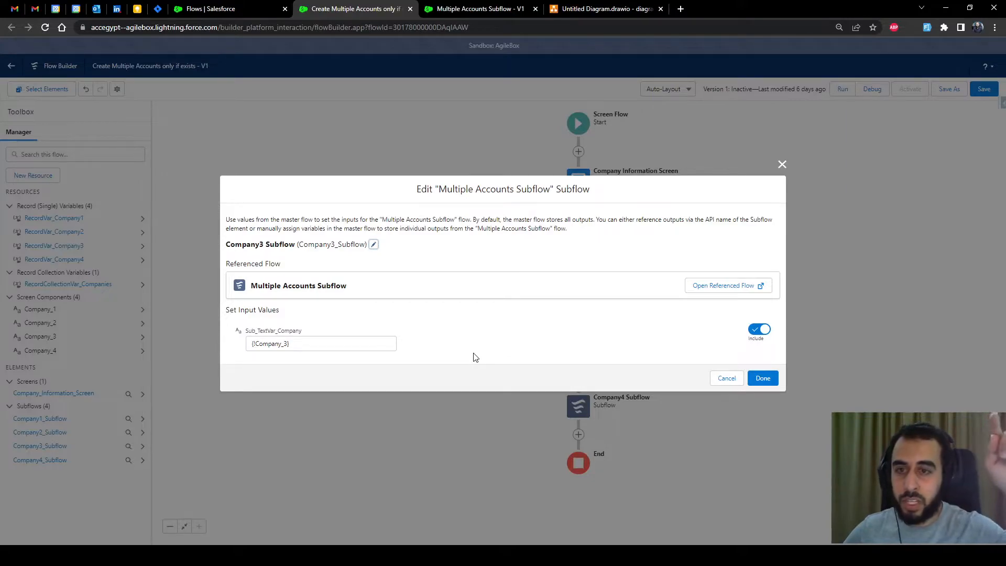
pyautogui.click(292, 331)
pyautogui.click(324, 324)
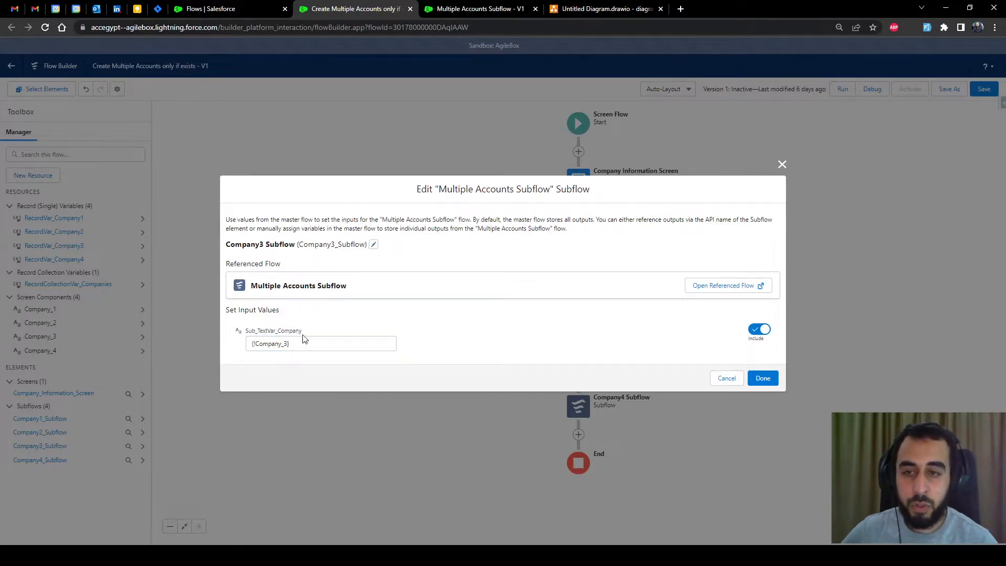
pyautogui.click(726, 378)
pyautogui.click(631, 406)
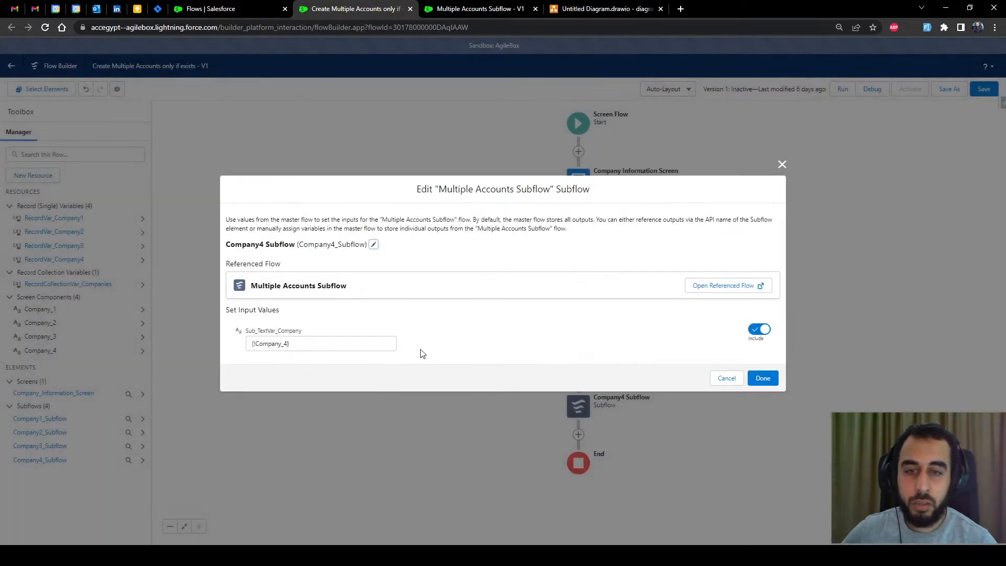
pyautogui.click(726, 378)
# - Inspect the data type and input availability of the Sub_TextVar_Company variable in the Multiple Accounts Subflow flow, and close it without changes
pyautogui.click(482, 9)
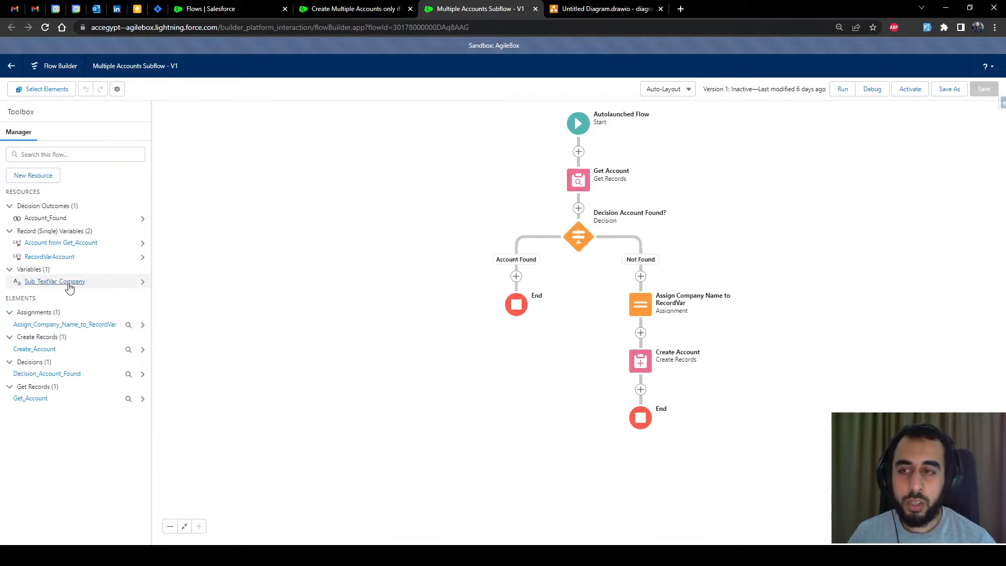
pyautogui.click(352, 9)
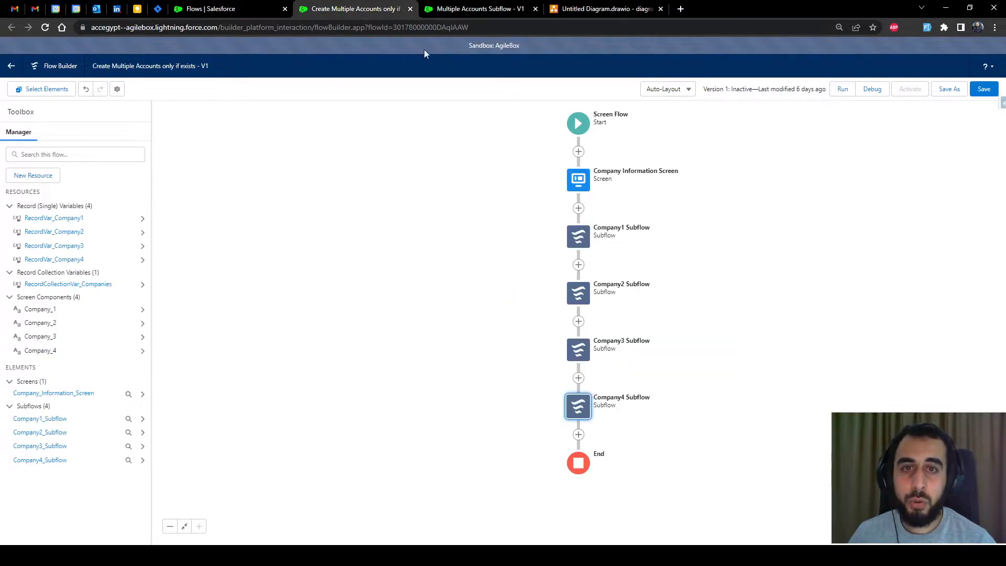
pyautogui.click(448, 10)
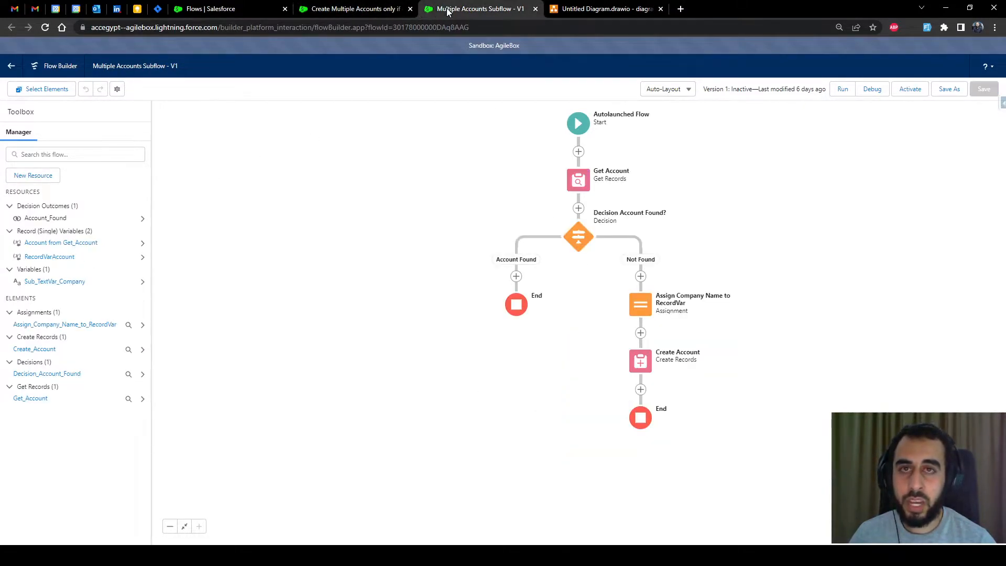
pyautogui.click(74, 282)
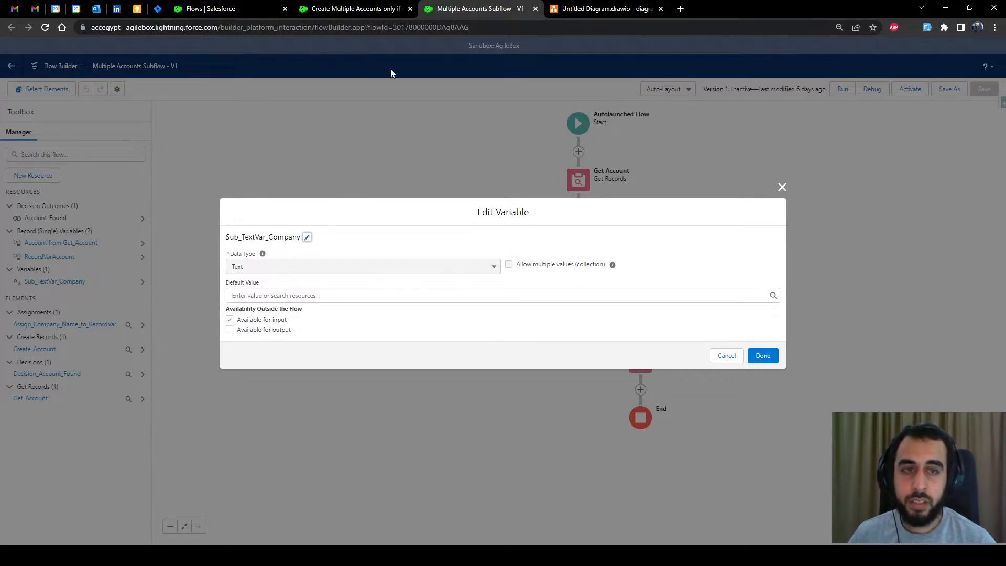
pyautogui.click(726, 355)
# - Examine the Sub_TextVar_Company input and its Include option in the main flow's Company1 Subflow element, and close it without changes
pyautogui.click(391, 13)
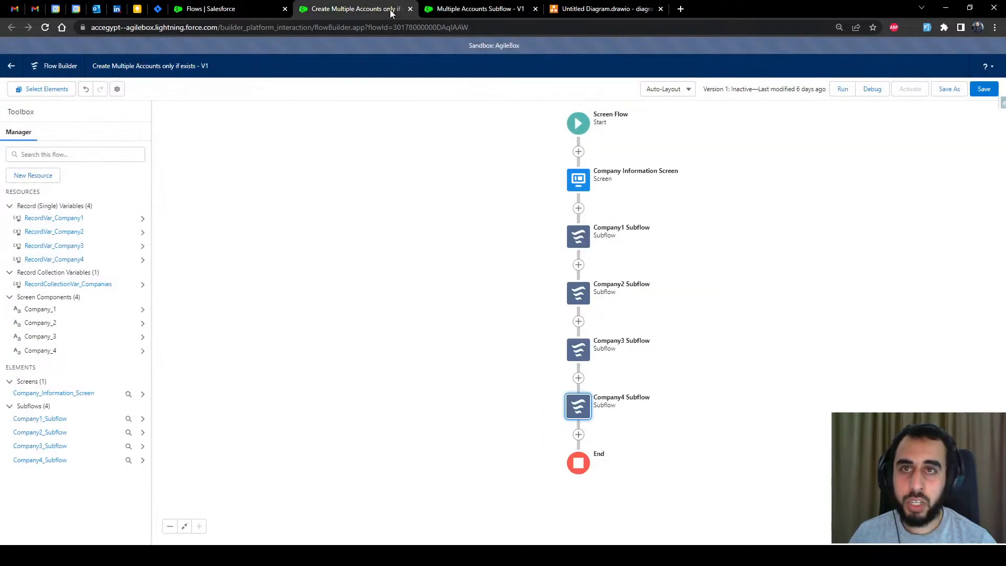
pyautogui.doubleClick(579, 234)
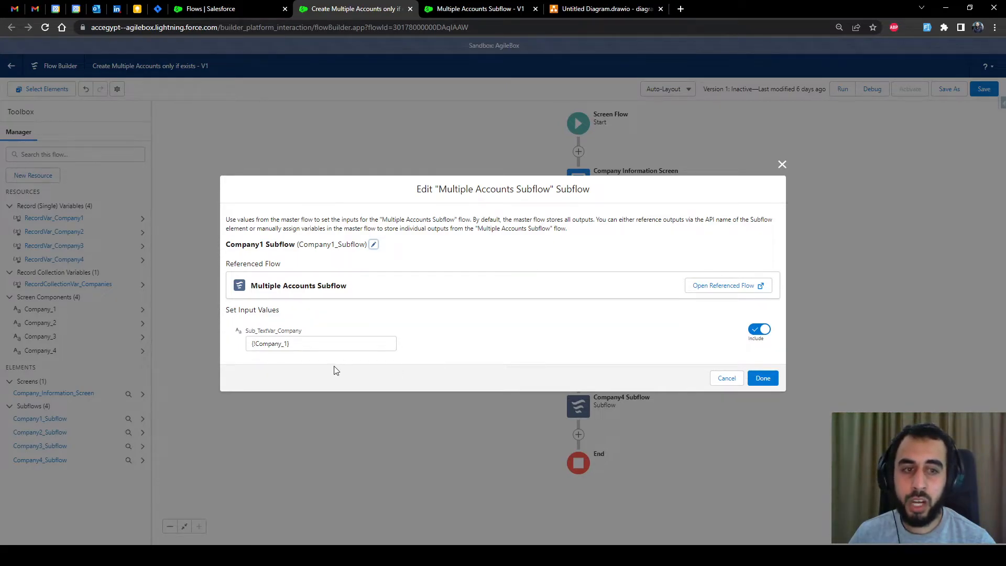
pyautogui.click(759, 329)
pyautogui.click(759, 329)
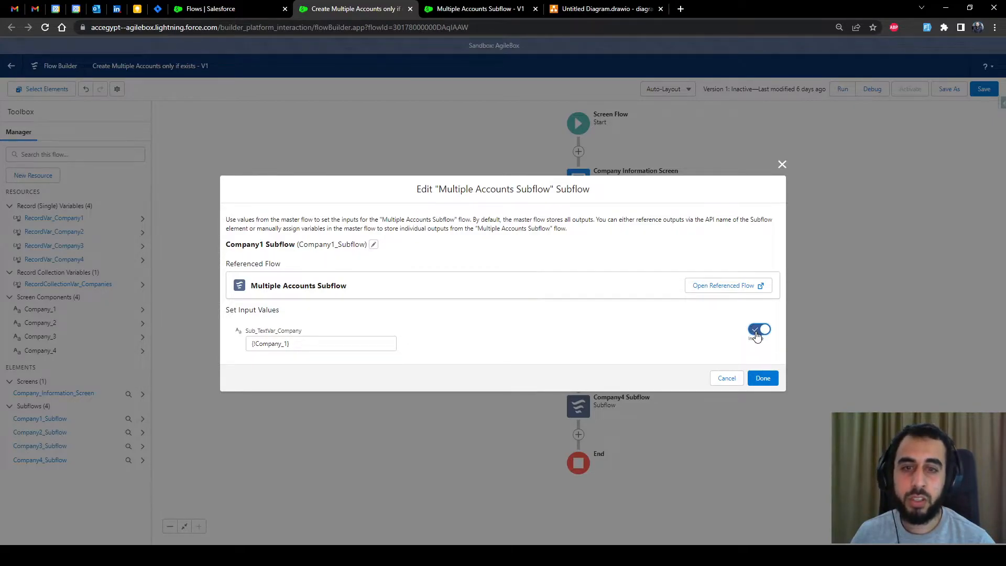
pyautogui.click(726, 378)
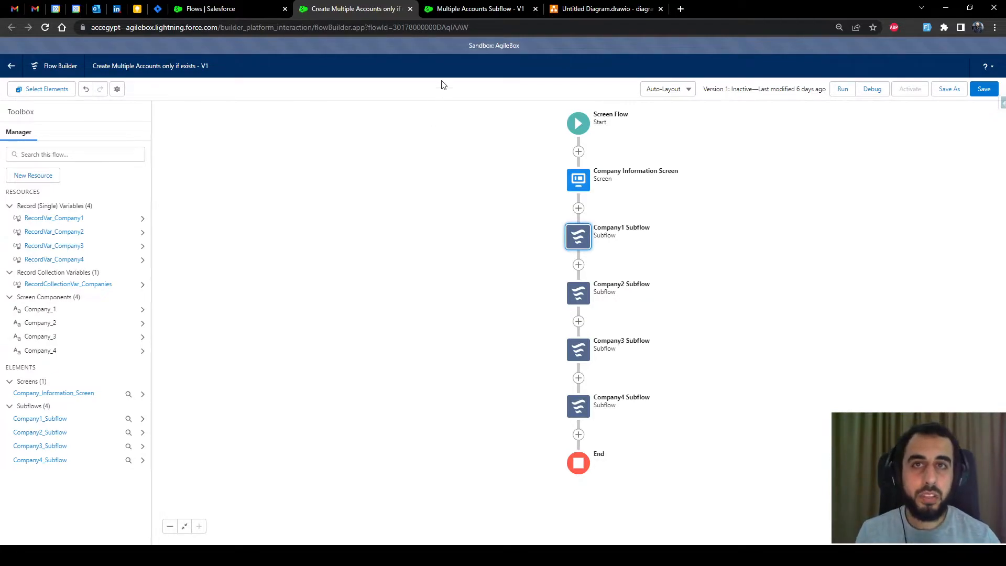
# - Switch to the draw.io diagram and examine how the four subflow calls pass Company_1 to Company_4 into Sub_TextVar_Company
pyautogui.click(456, 12)
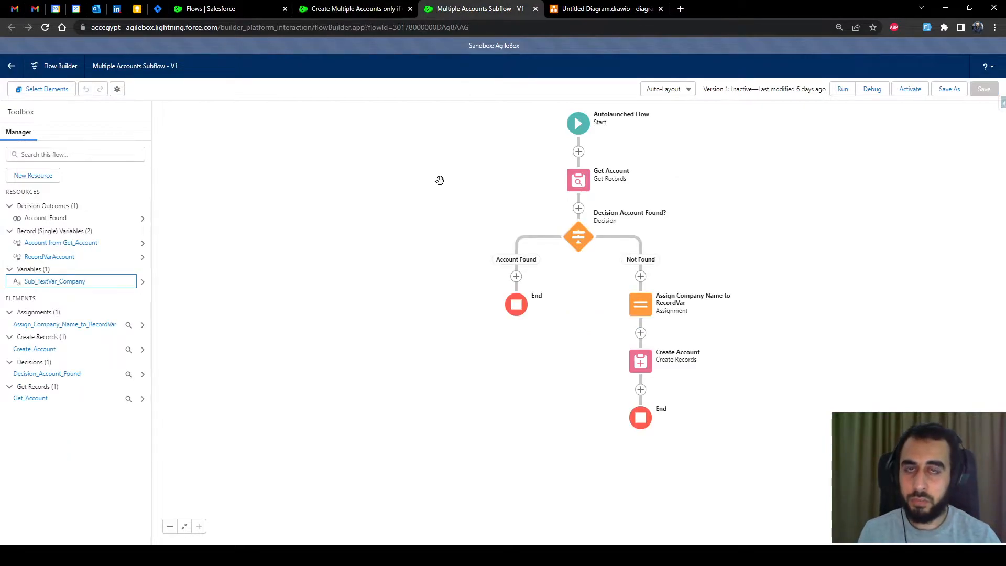
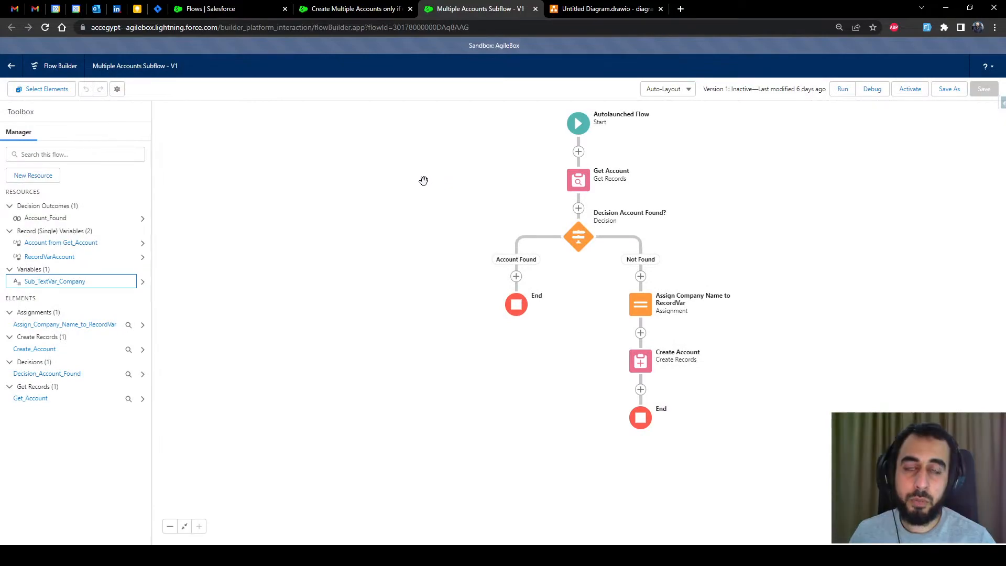
pyautogui.click(593, 15)
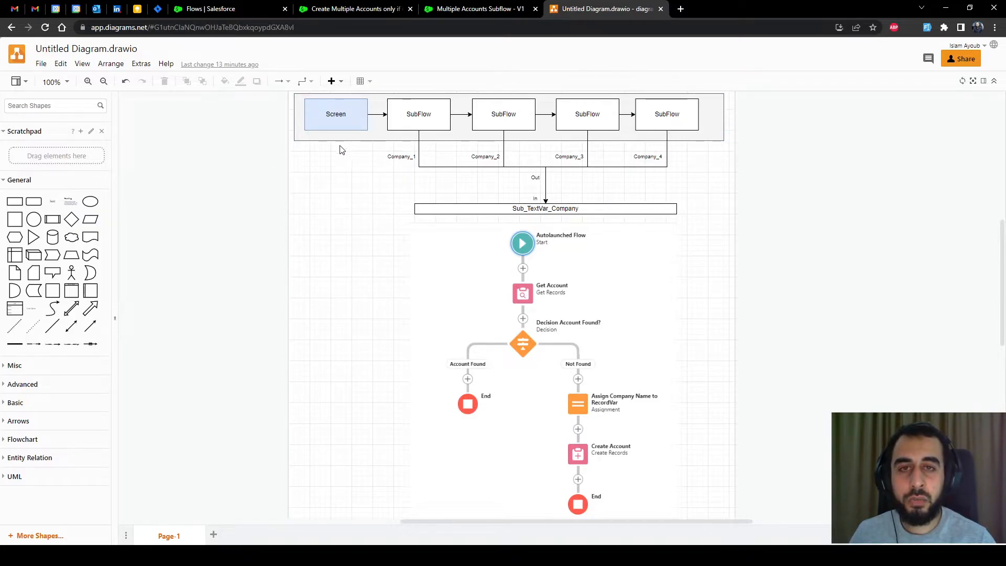
pyautogui.click(535, 177)
pyautogui.click(690, 189)
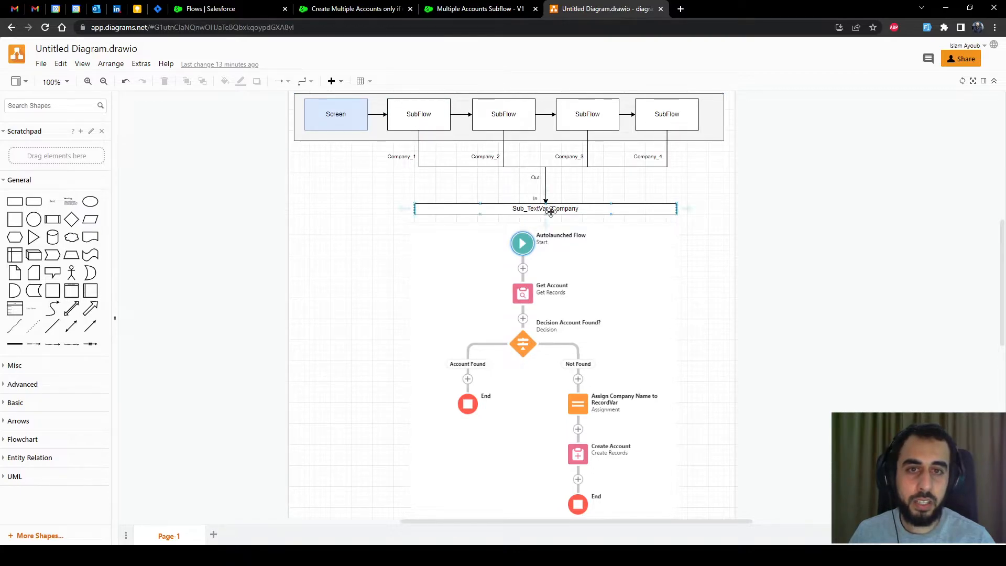
pyautogui.click(535, 198)
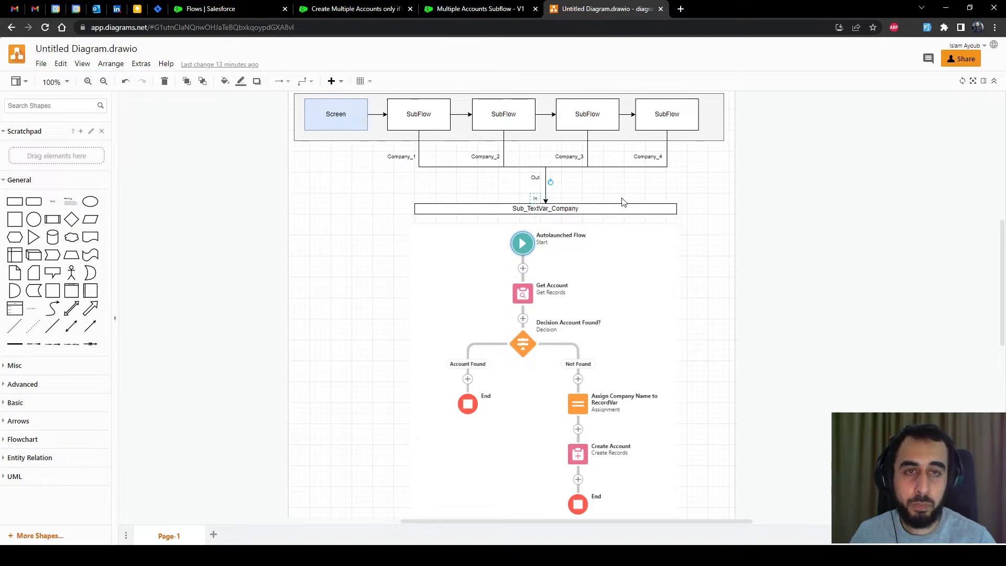
pyautogui.click(732, 200)
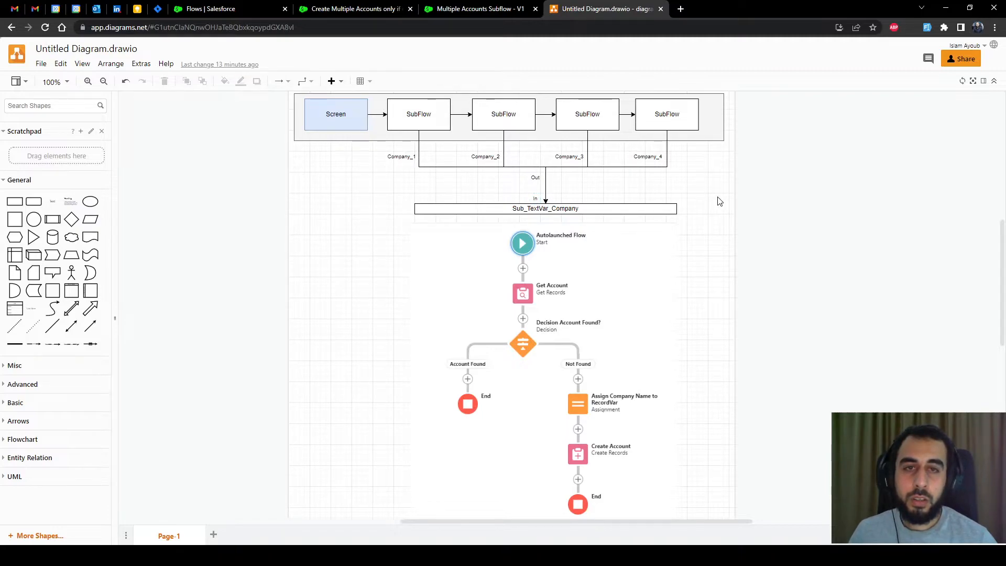
pyautogui.click(568, 209)
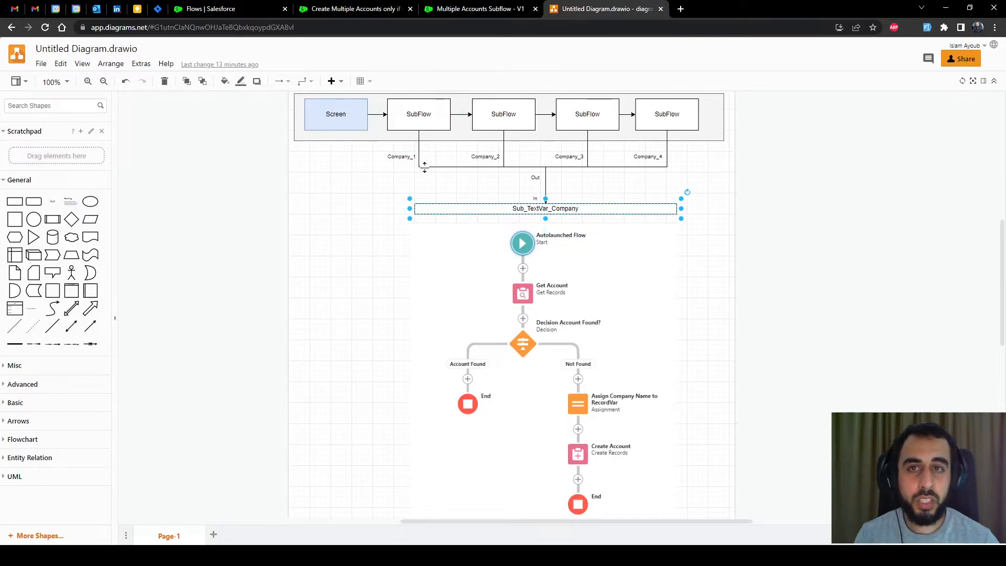
pyautogui.click(708, 156)
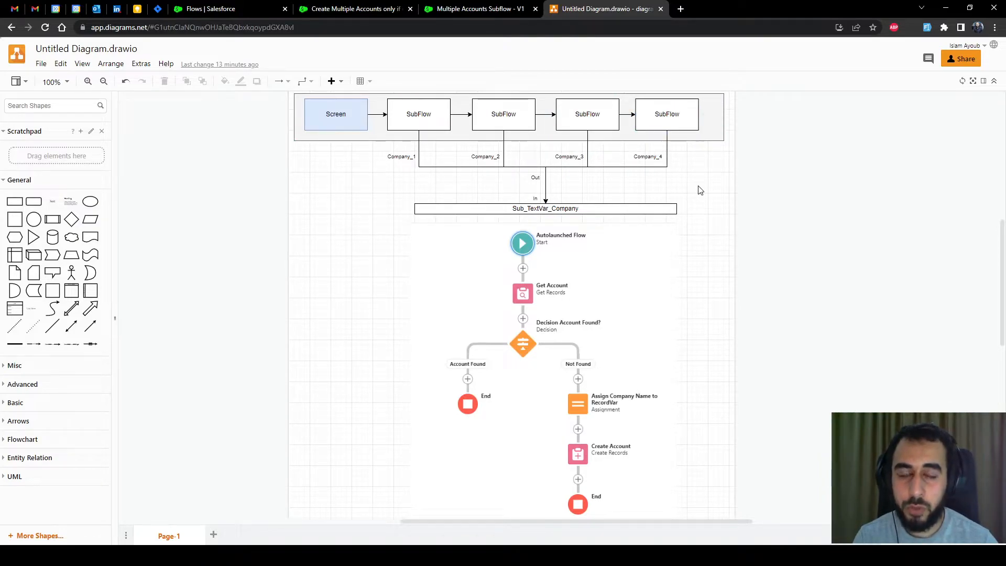
# - Compare the diagram with the Create Multiple Accounts only if exists flow, checking the Company1 Subflow input and closing it without changes
pyautogui.click(443, 10)
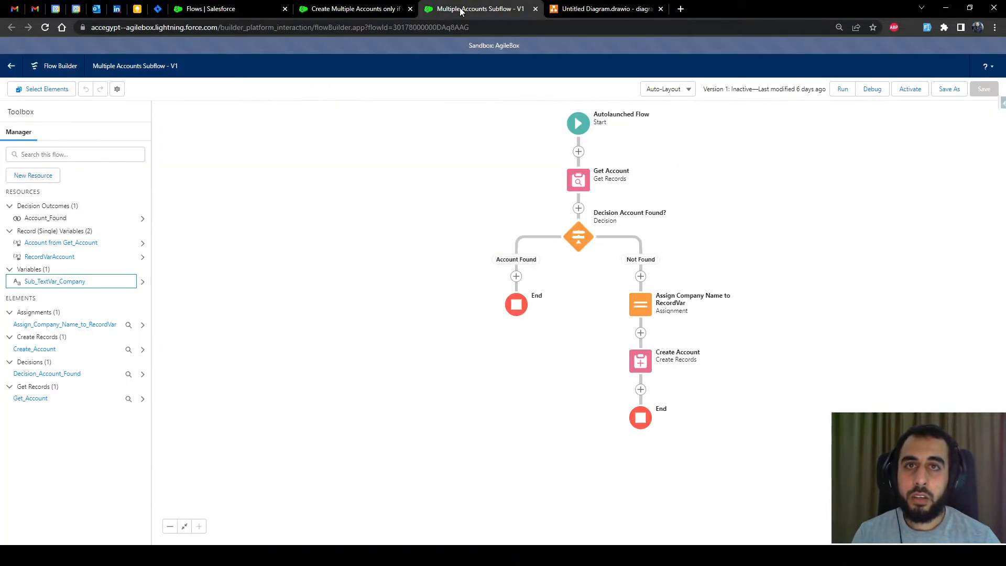
pyautogui.click(392, 12)
pyautogui.click(602, 9)
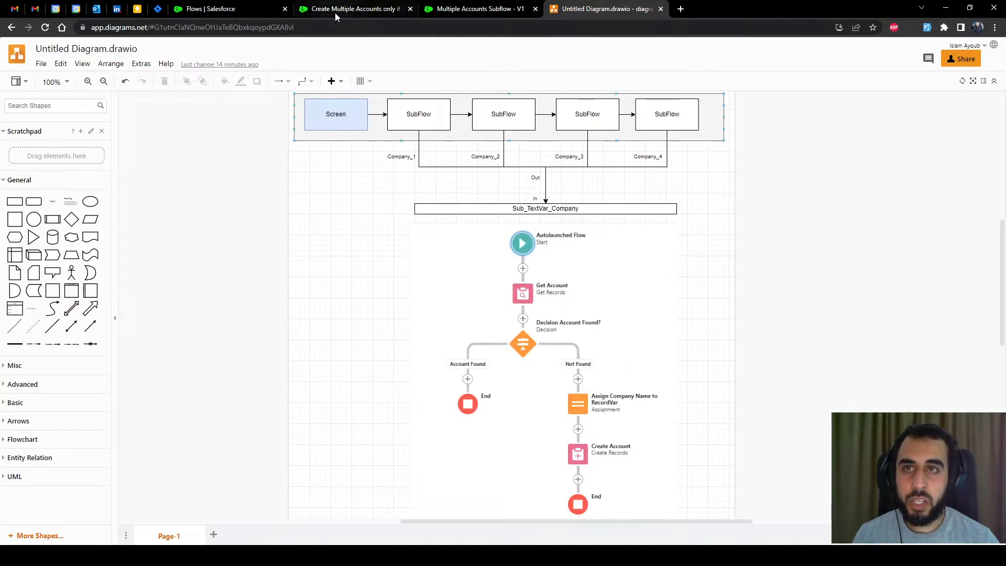
pyautogui.click(335, 11)
pyautogui.click(578, 237)
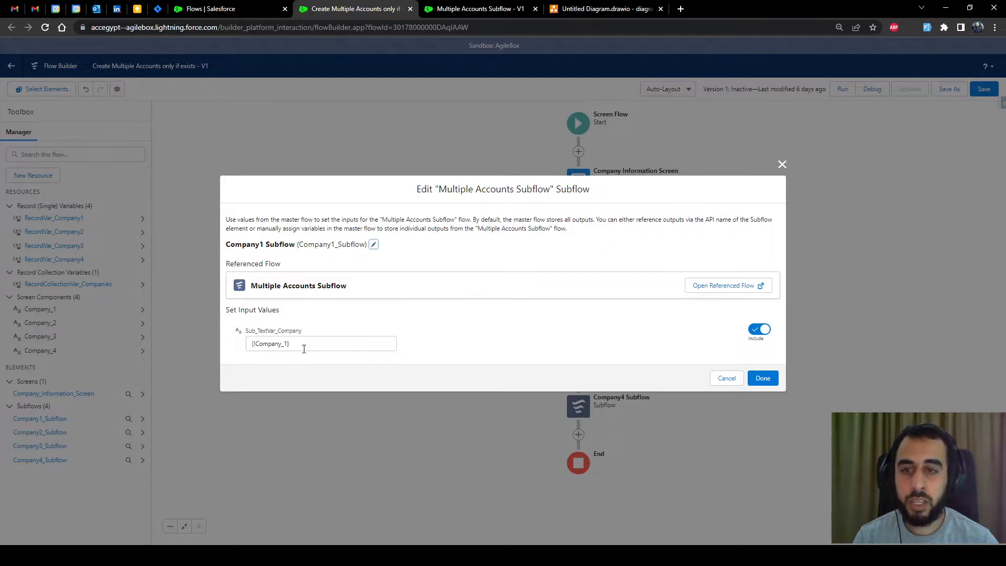
pyautogui.click(722, 378)
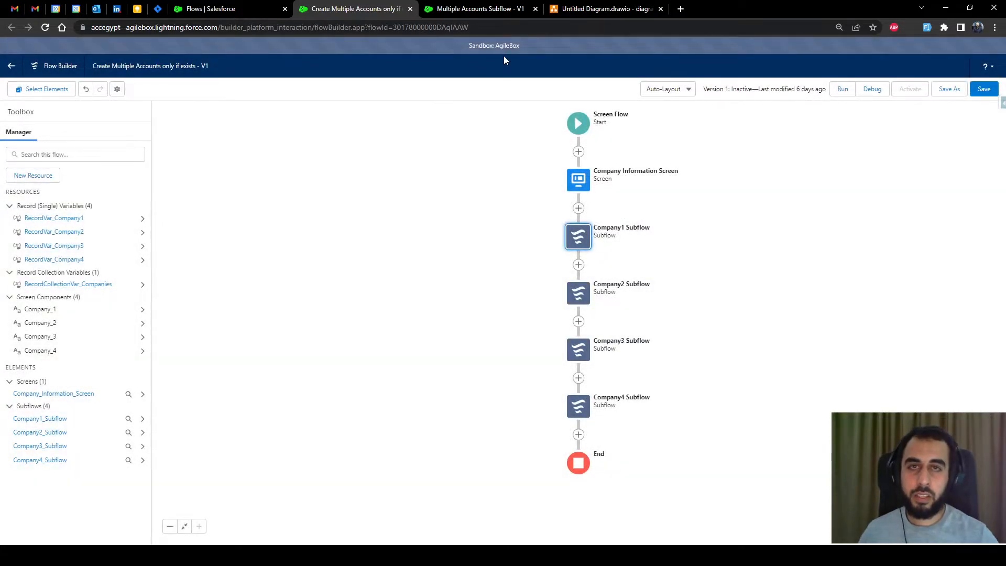
# - Switch to the Multiple Accounts Subflow flow and examine the Get Account element's filter condition, closing it without changes
pyautogui.click(470, 10)
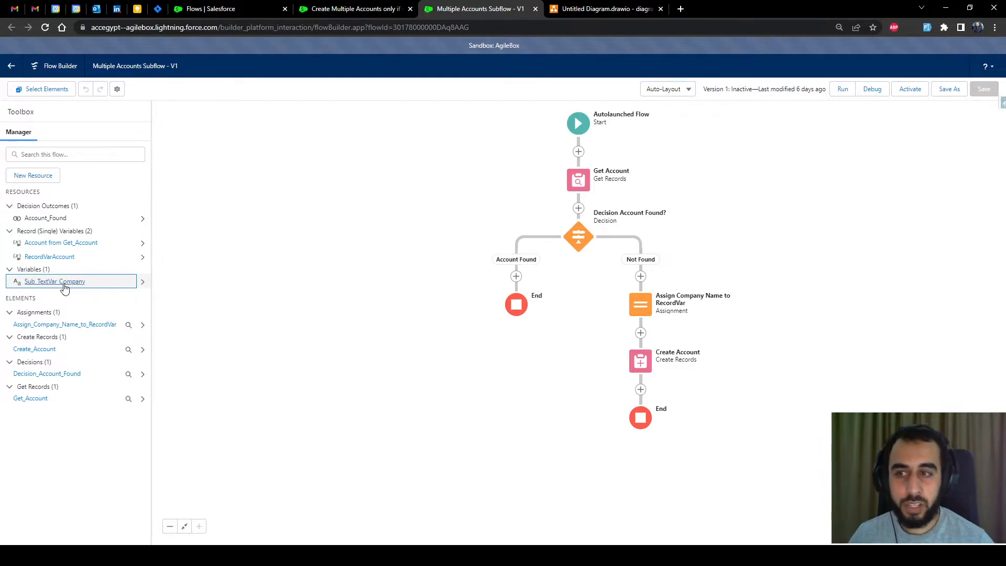
pyautogui.doubleClick(579, 189)
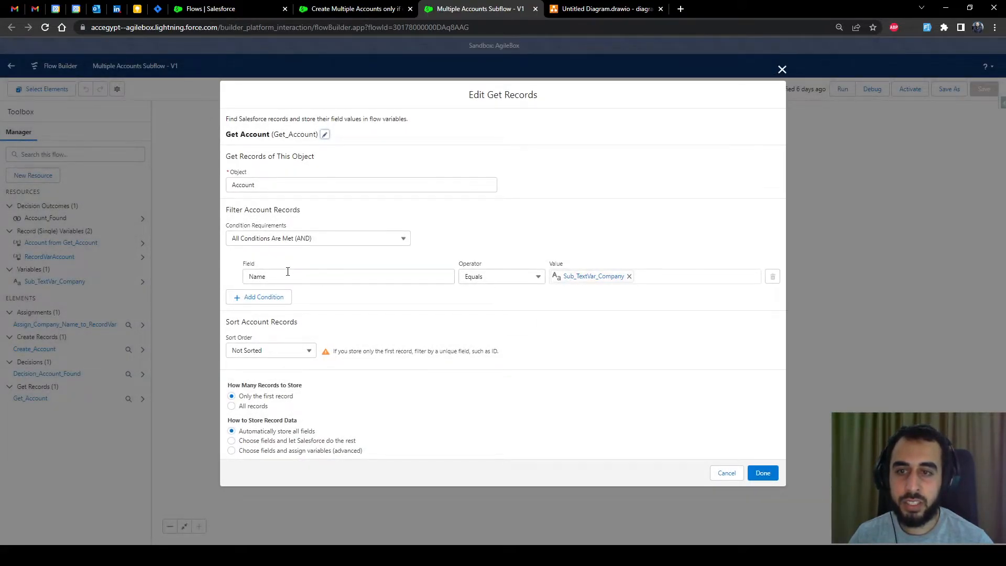
pyautogui.click(782, 70)
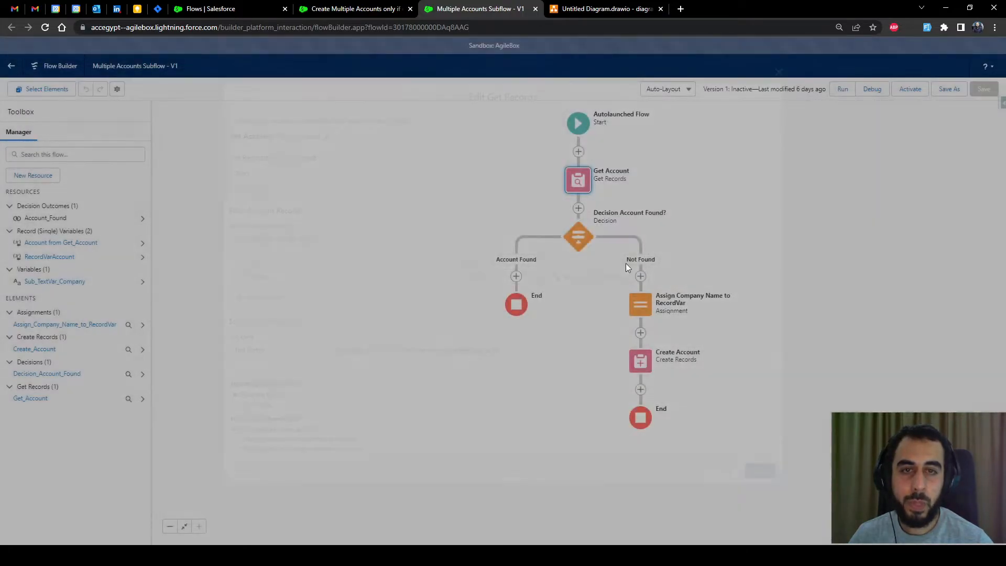
# - Examine the Account Found outcome of the decision and the Assign Company Name to RecordVar assignment, closing both without changes
pyautogui.doubleClick(577, 236)
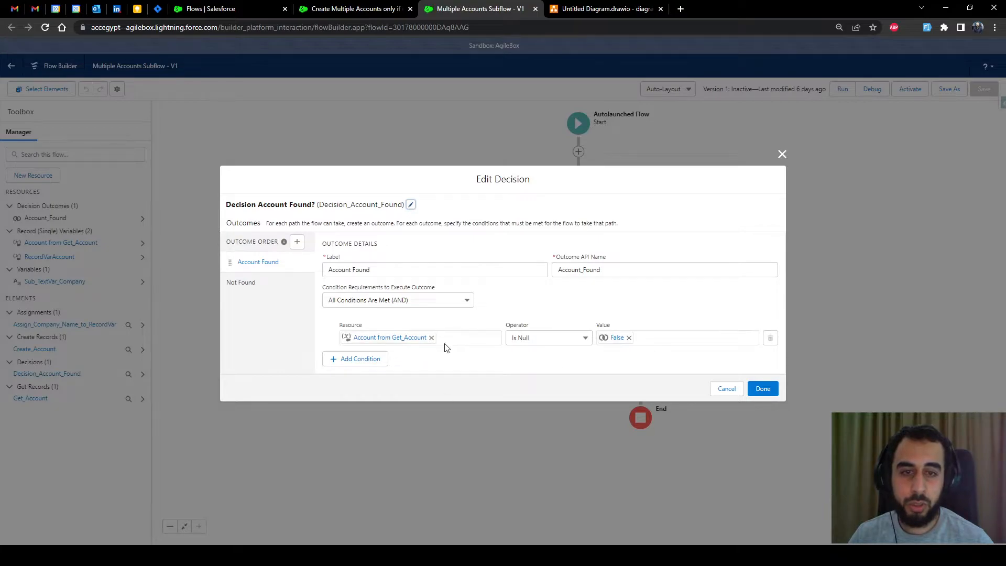
pyautogui.tripleClick(338, 270)
pyautogui.click(782, 155)
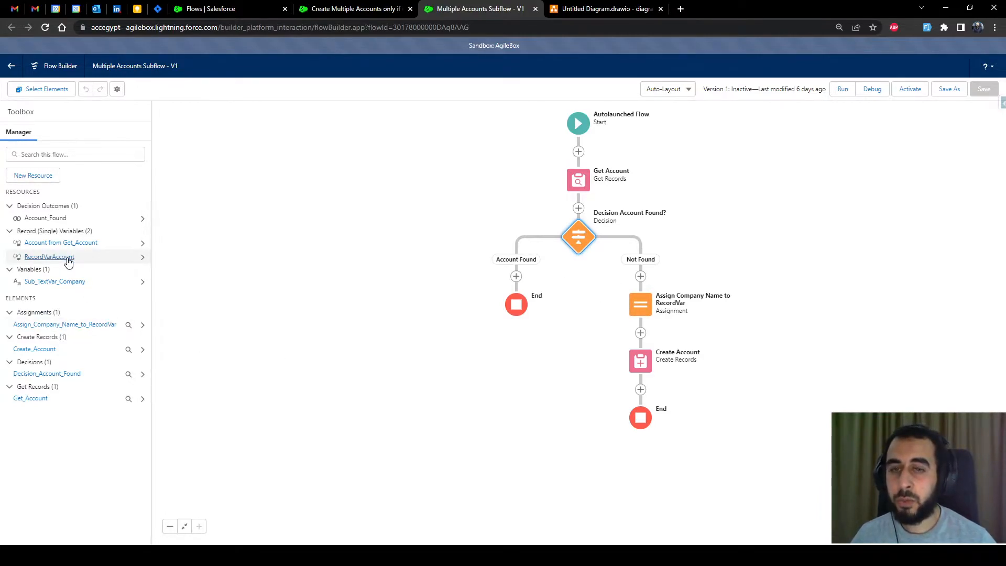
pyautogui.doubleClick(641, 304)
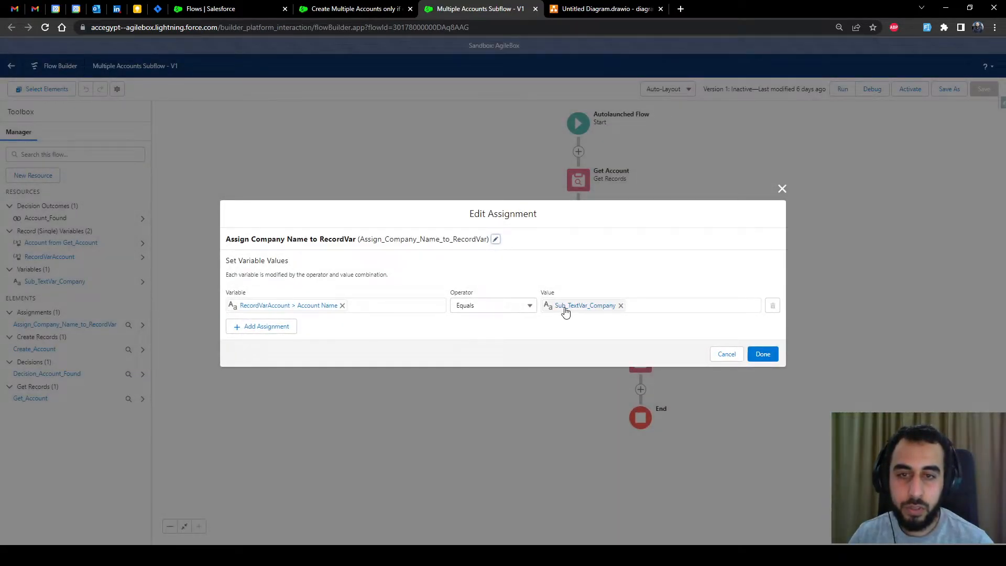
pyautogui.click(727, 354)
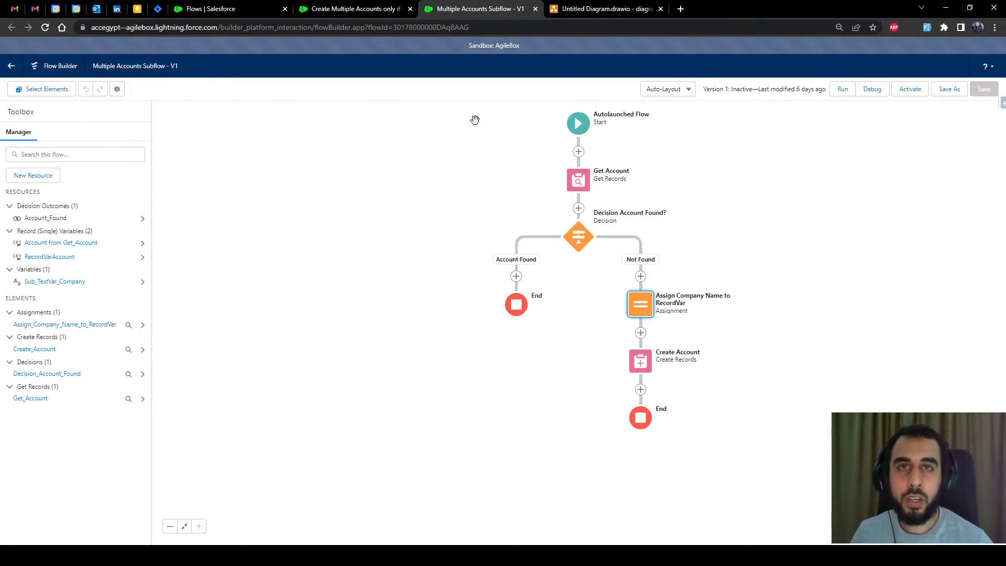
# - Create a new blank Screen Flow from the Flows setup page
pyautogui.click(225, 9)
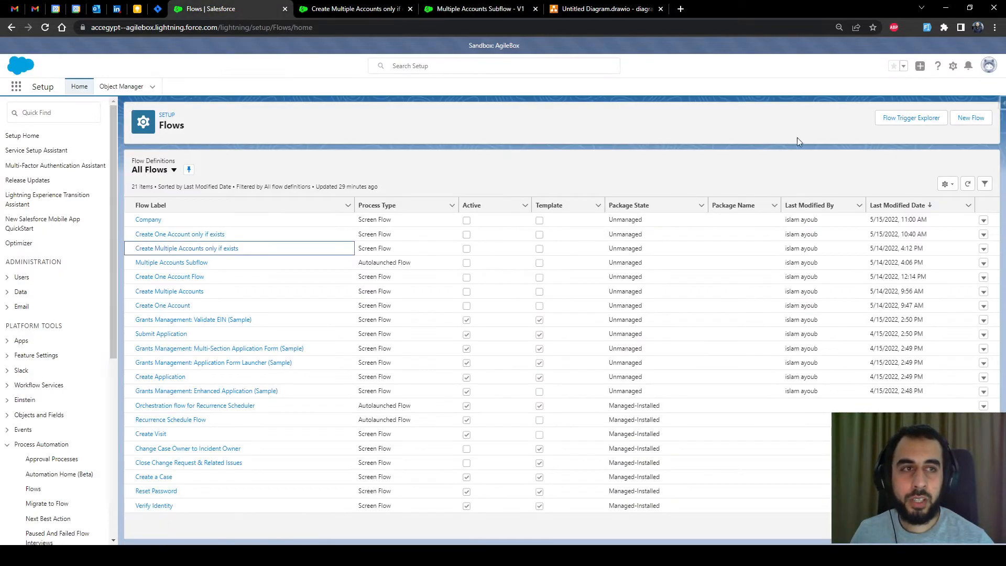
pyautogui.click(976, 123)
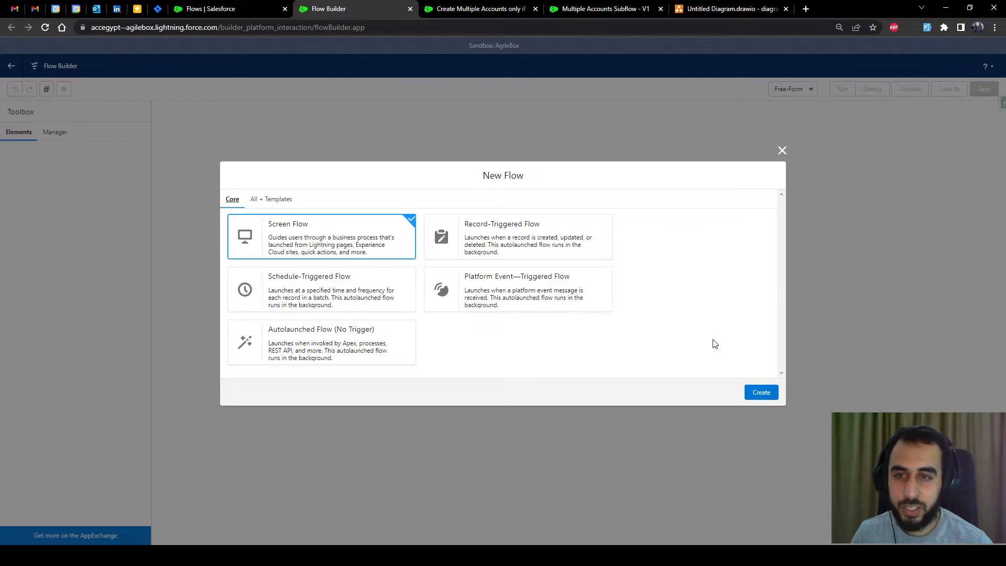
pyautogui.click(761, 392)
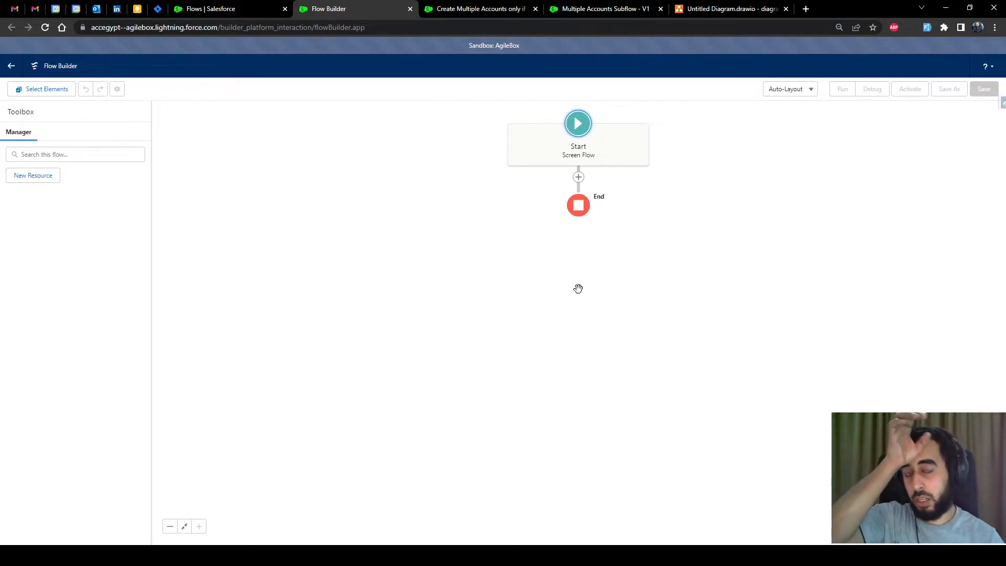
# - Return to the Flows setup page and create a new Autolaunched Flow (No Trigger)
pyautogui.click(239, 9)
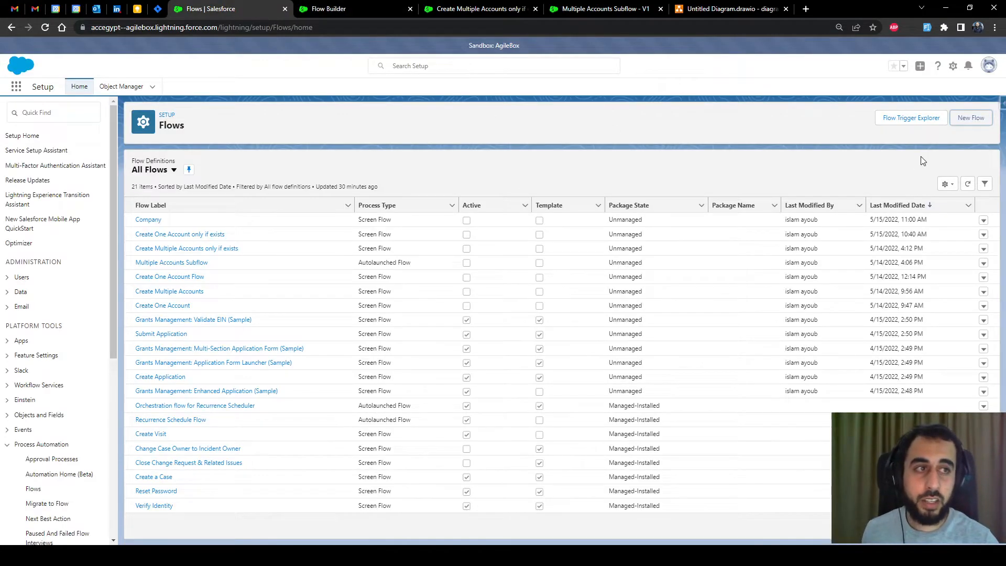
pyautogui.click(970, 118)
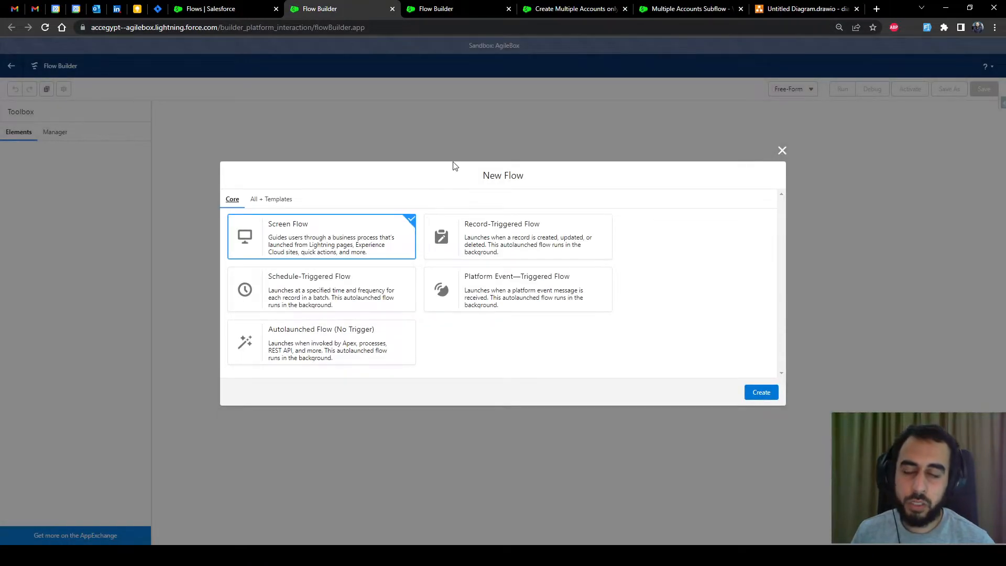
pyautogui.click(351, 329)
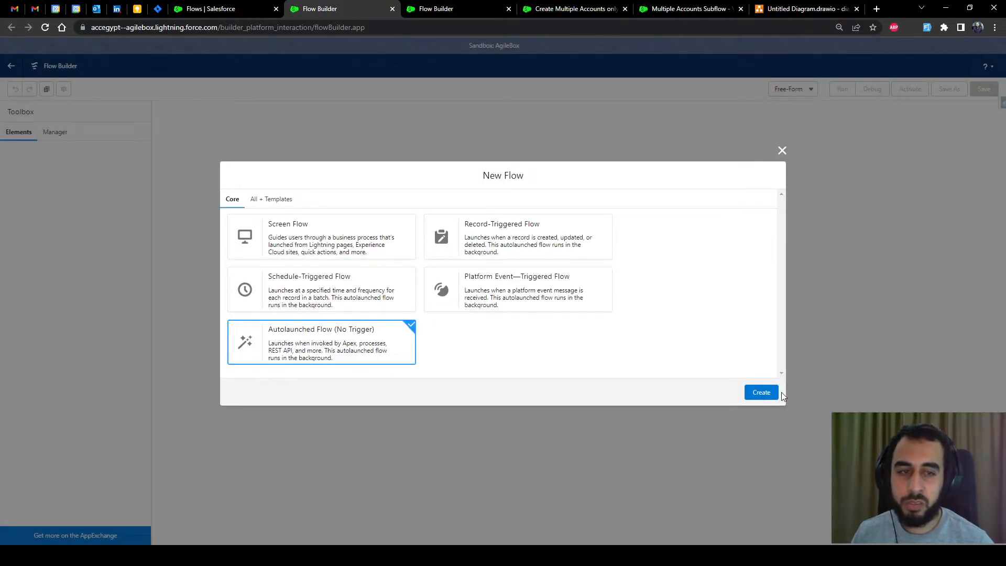
pyautogui.click(768, 393)
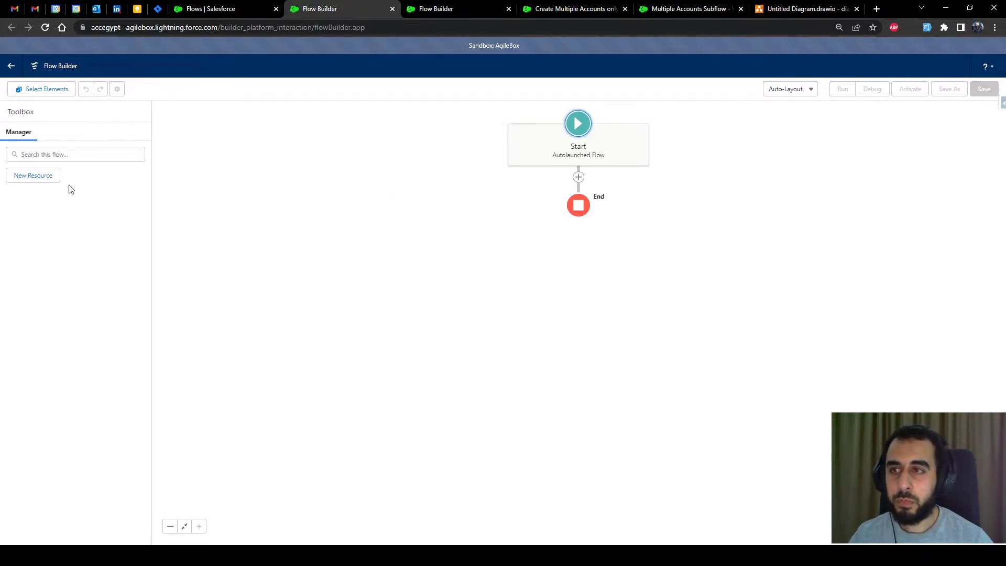
# - Define a new Variable resource in the autolaunched flow with API name Sub_TextVar_Company1 and data type Text
pyautogui.click(53, 178)
pyautogui.click(353, 251)
pyautogui.click(303, 269)
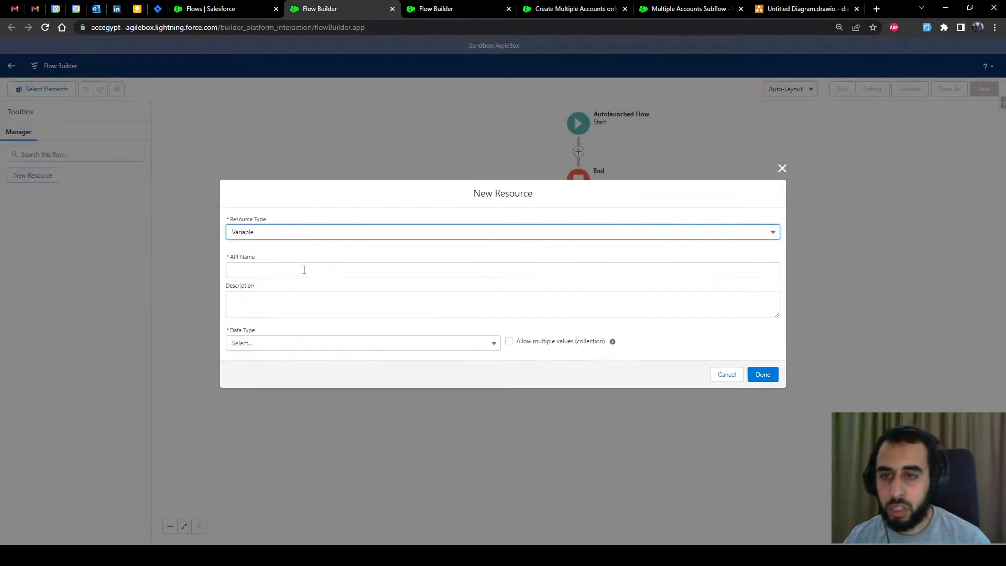
pyautogui.click(320, 267)
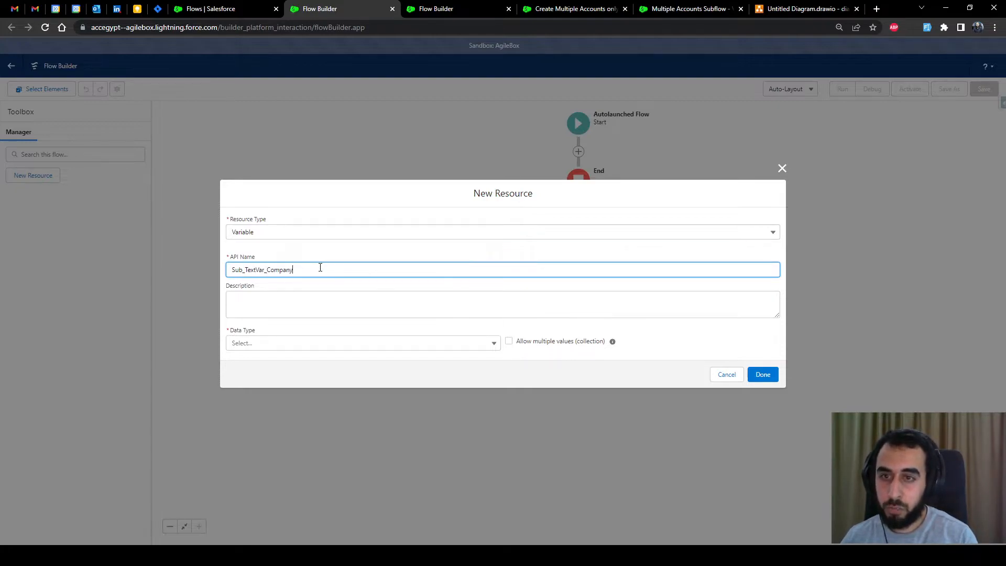
pyautogui.write('1')
pyautogui.click(288, 255)
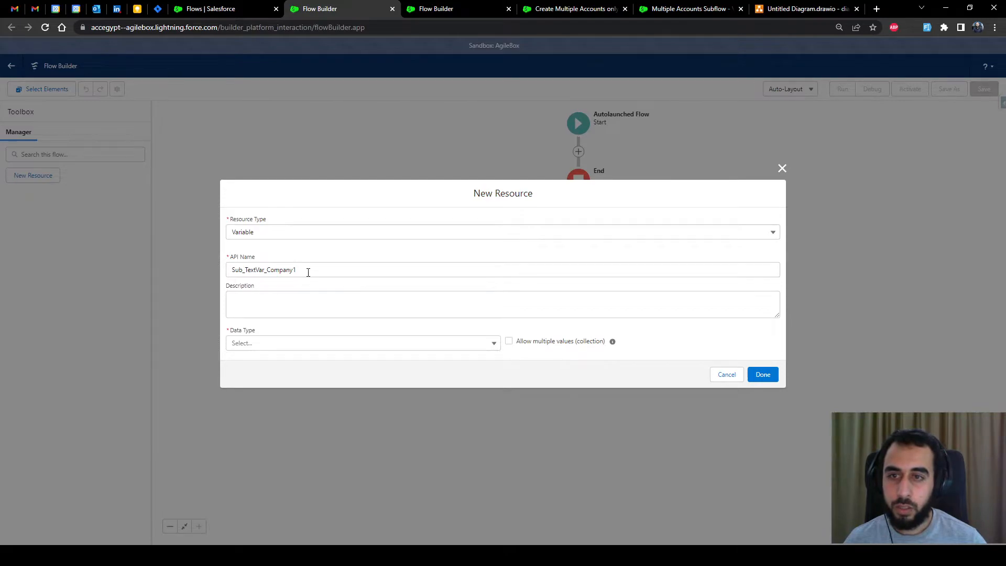
pyautogui.click(278, 346)
pyautogui.click(270, 361)
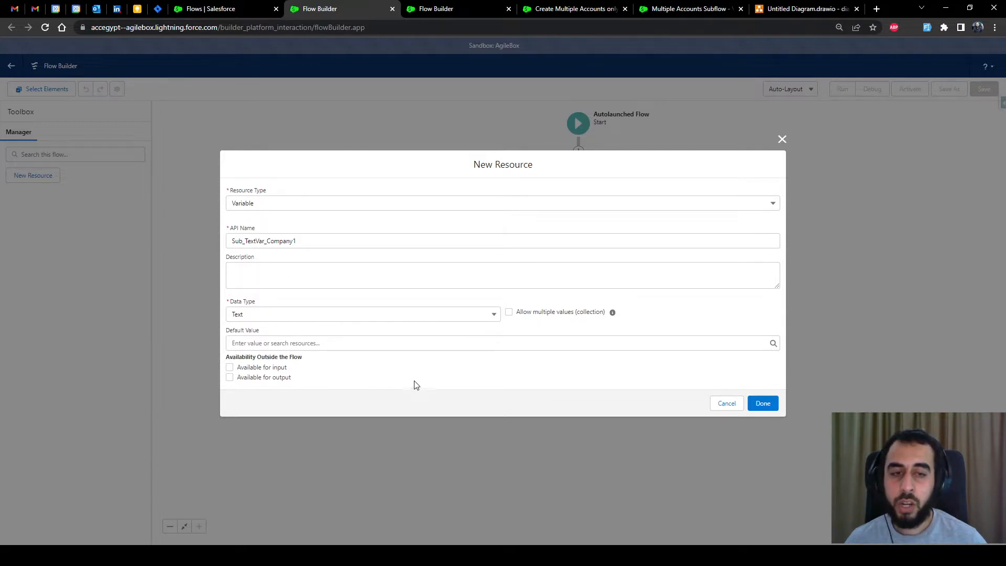
# - Review the parts of the variable's API name against its data type, resource type and company
pyautogui.click(294, 241)
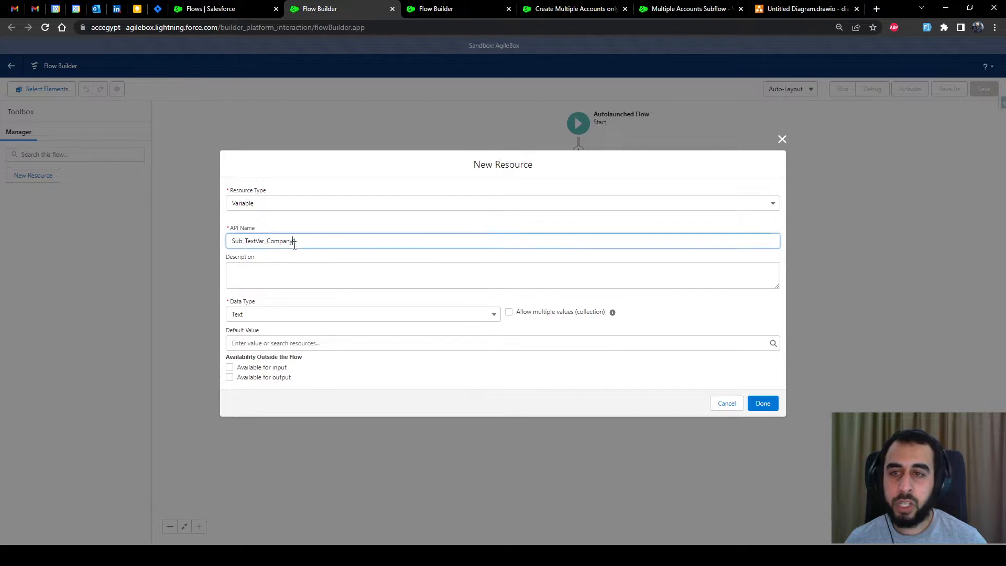
pyautogui.click(265, 224)
pyautogui.click(264, 241)
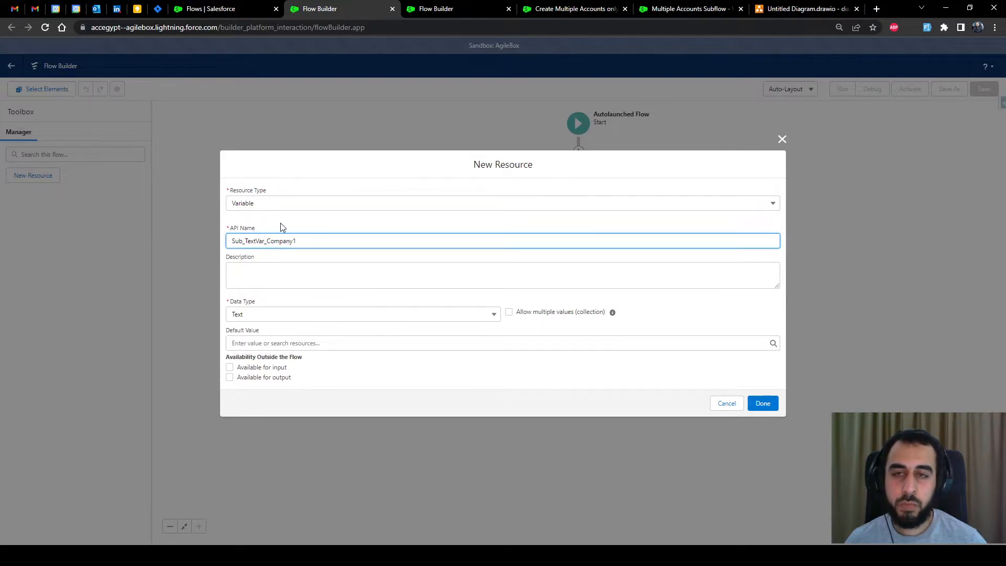
pyautogui.moveTo(241, 243)
pyautogui.mouseDown()
pyautogui.moveTo(225, 243)
pyautogui.moveTo(255, 239)
pyautogui.mouseUp()
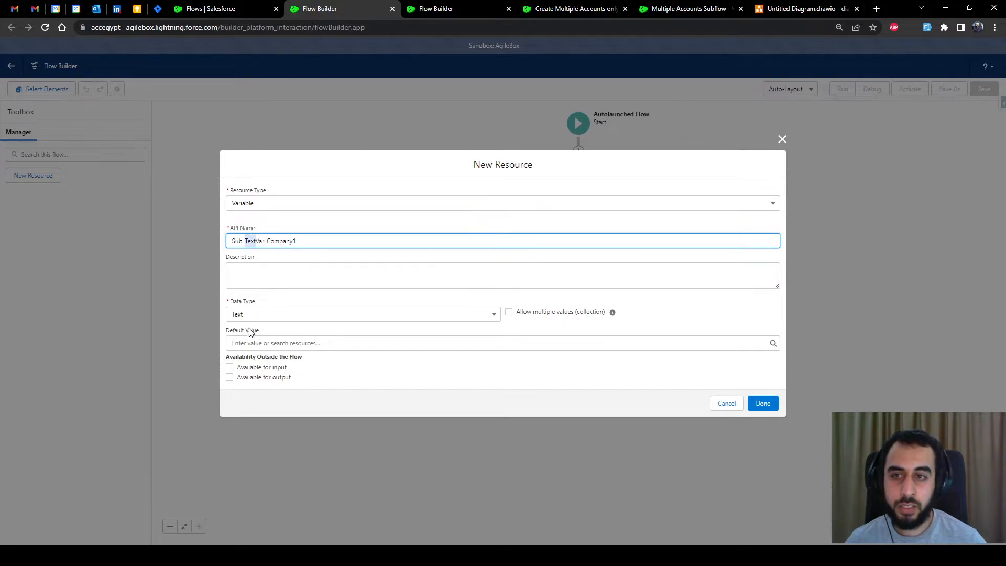
pyautogui.click(263, 237)
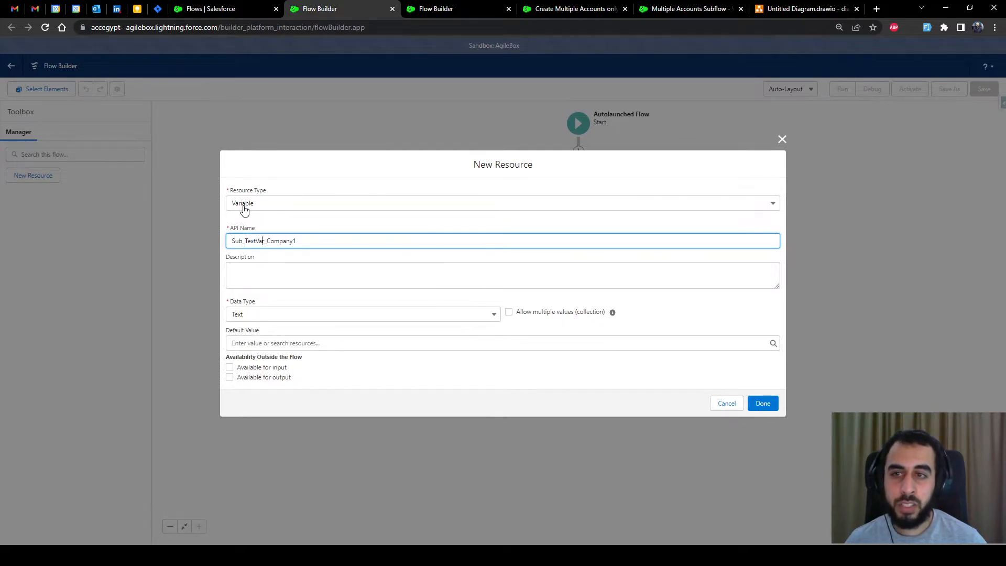
pyautogui.moveTo(268, 240); pyautogui.dragTo(311, 239)
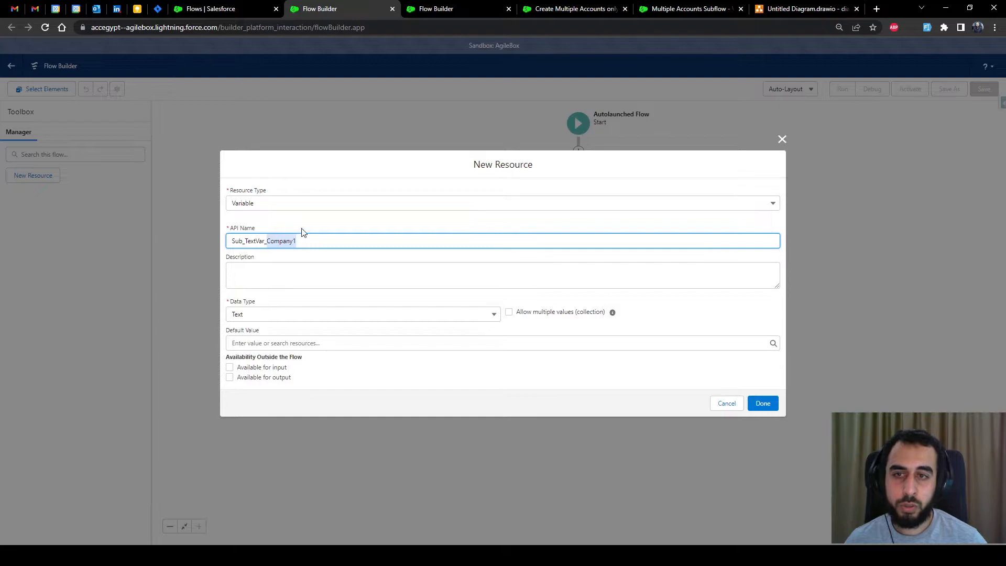
pyautogui.click(303, 228)
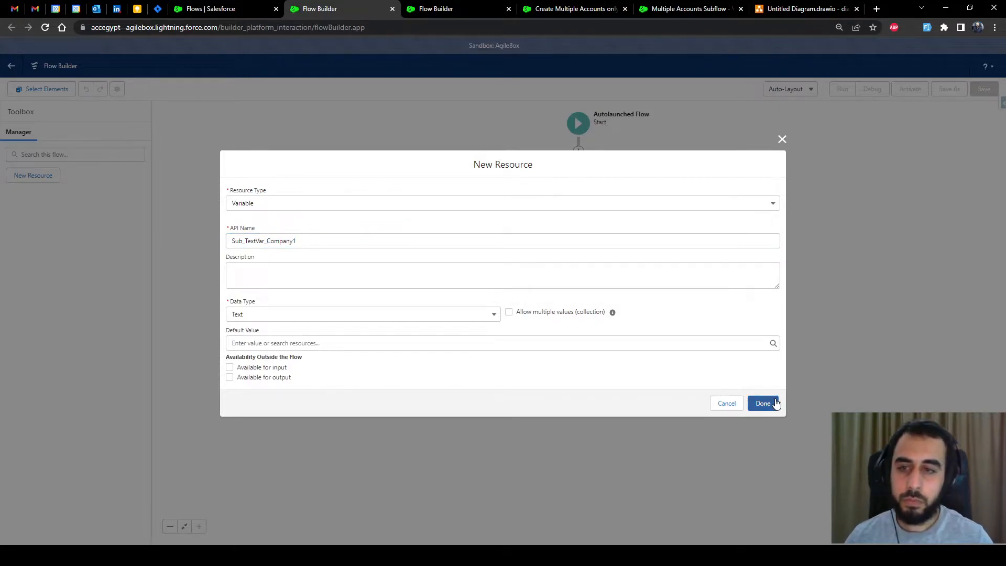
# - Change the variable's API name to Sub_TextVar_Company and save the resource
pyautogui.click(324, 240)
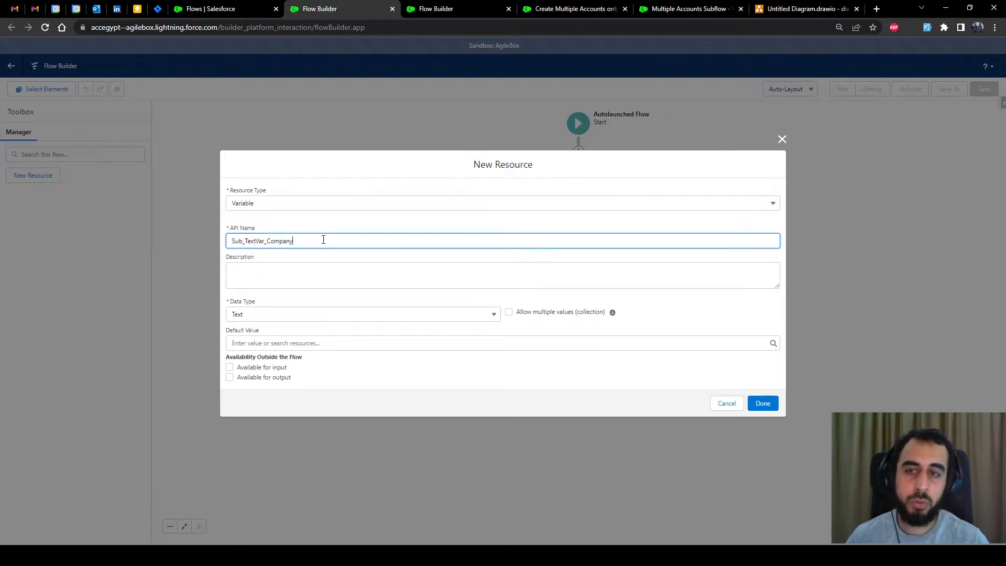
pyautogui.click(300, 255)
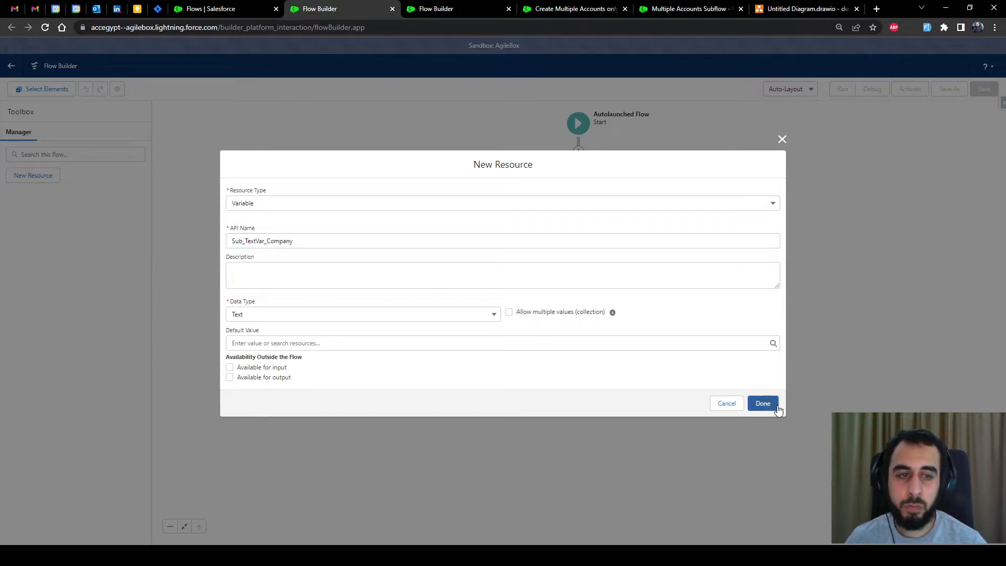
pyautogui.click(761, 404)
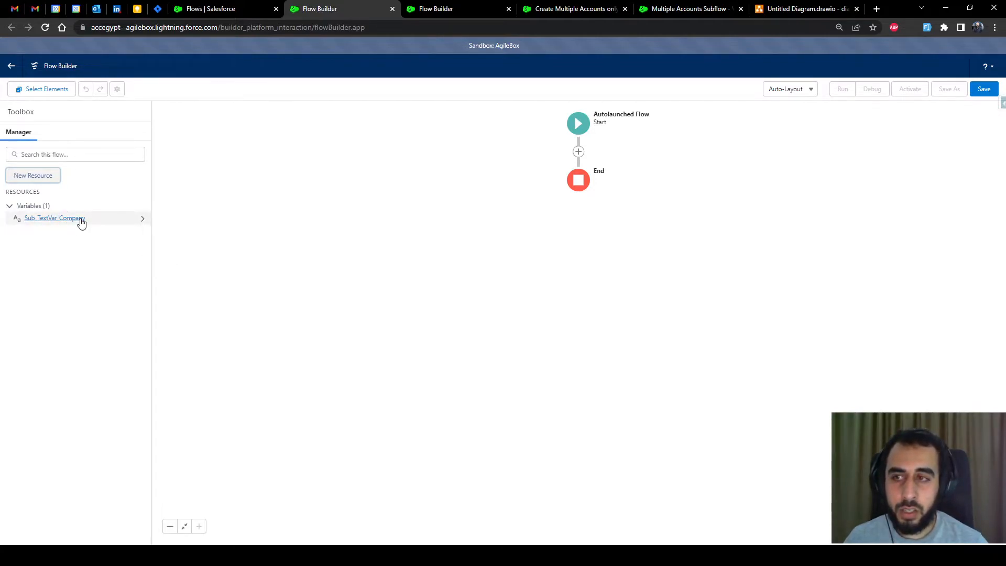
# - Add a Get Records element after Start, labelled Get Account, and set its object to Account
pyautogui.click(579, 151)
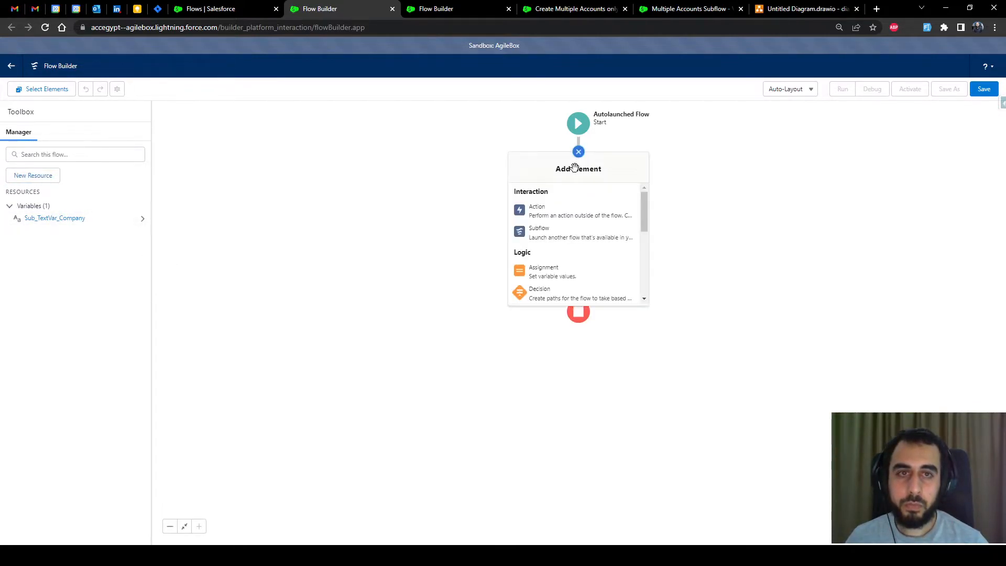
pyautogui.scroll(-5, 559, 267)
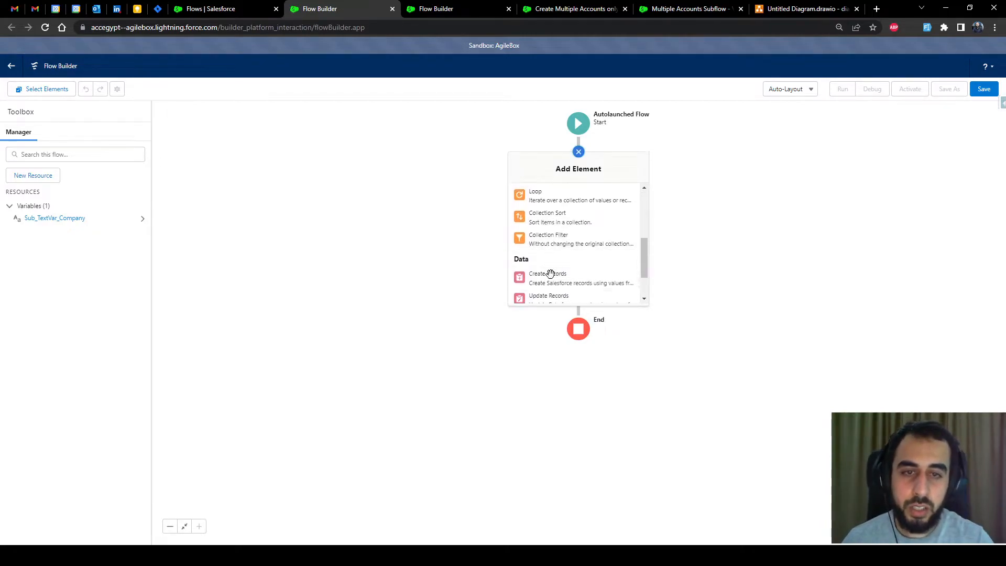
pyautogui.scroll(-1, 551, 271)
pyautogui.click(550, 266)
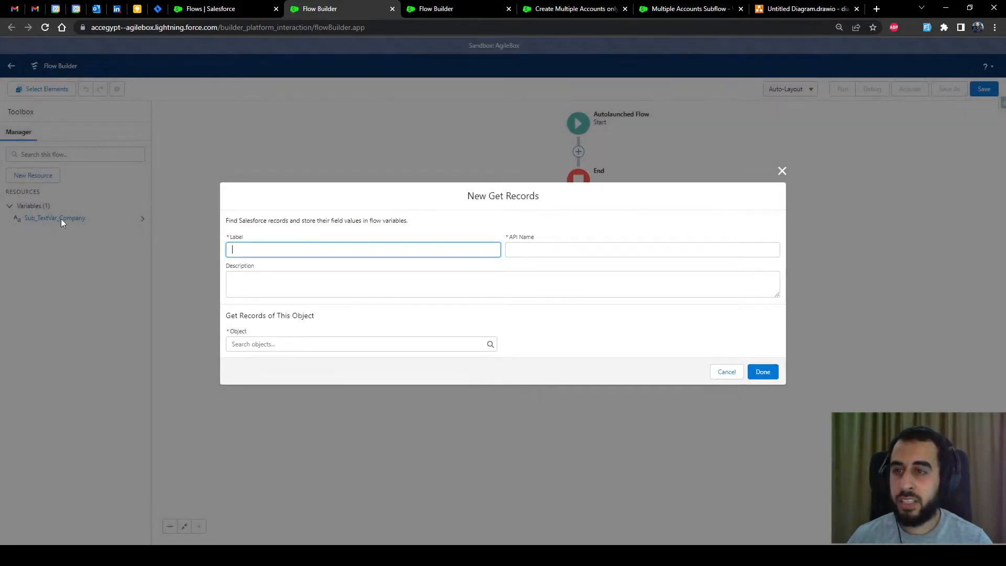
pyautogui.write('Get Acc')
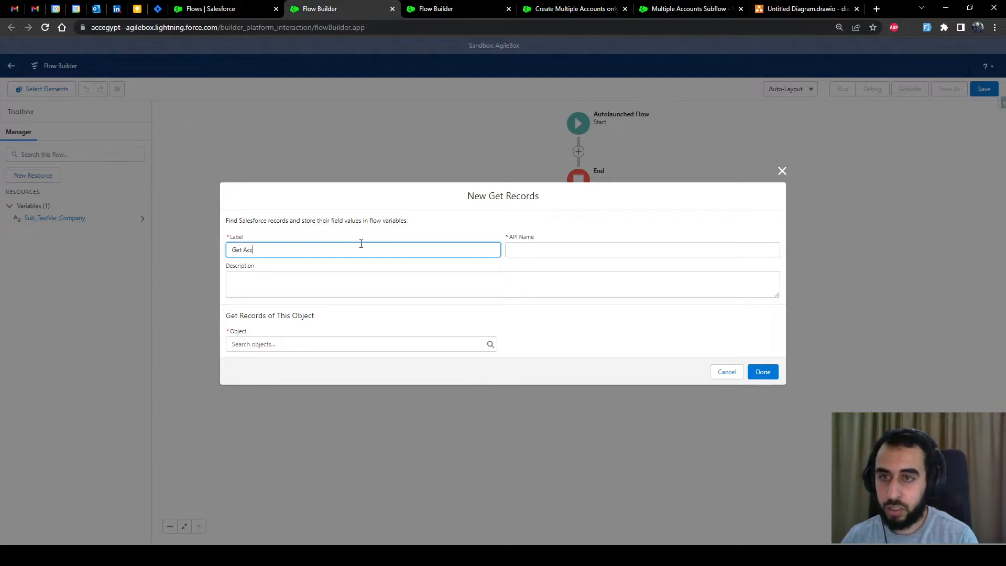
pyautogui.write('ount')
pyautogui.click(364, 239)
pyautogui.click(285, 345)
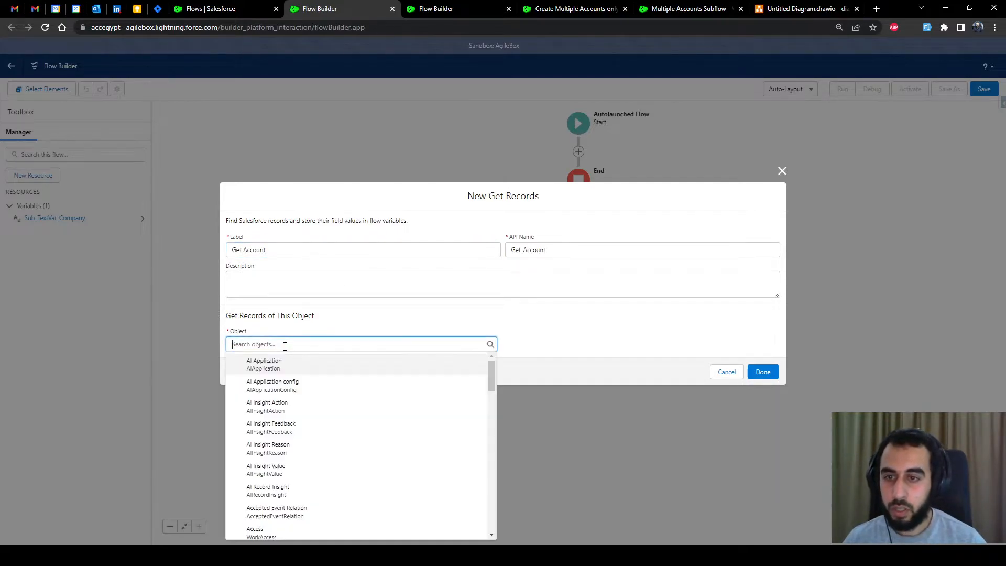
pyautogui.write('Account')
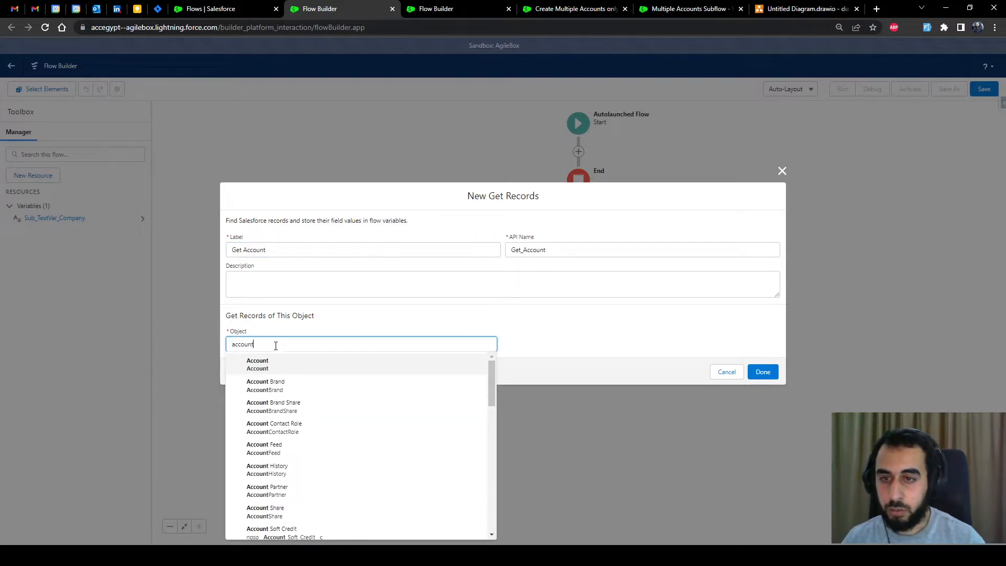
pyautogui.click(272, 363)
# - Filter the Get Account records where Name equals the Sub_TextVar_Company variable and finish the element
pyautogui.click(288, 313)
pyautogui.write('name')
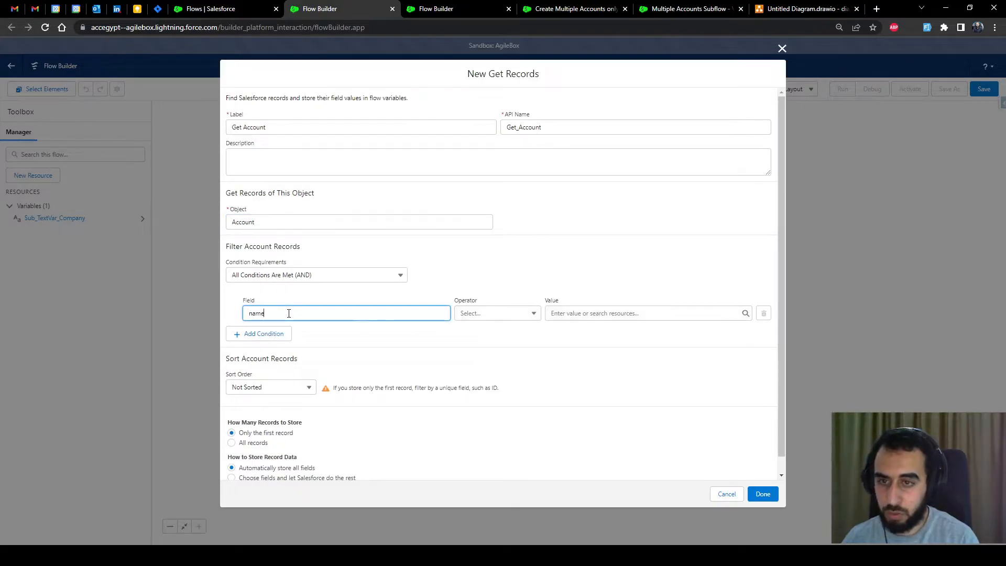
pyautogui.doubleClick(283, 310)
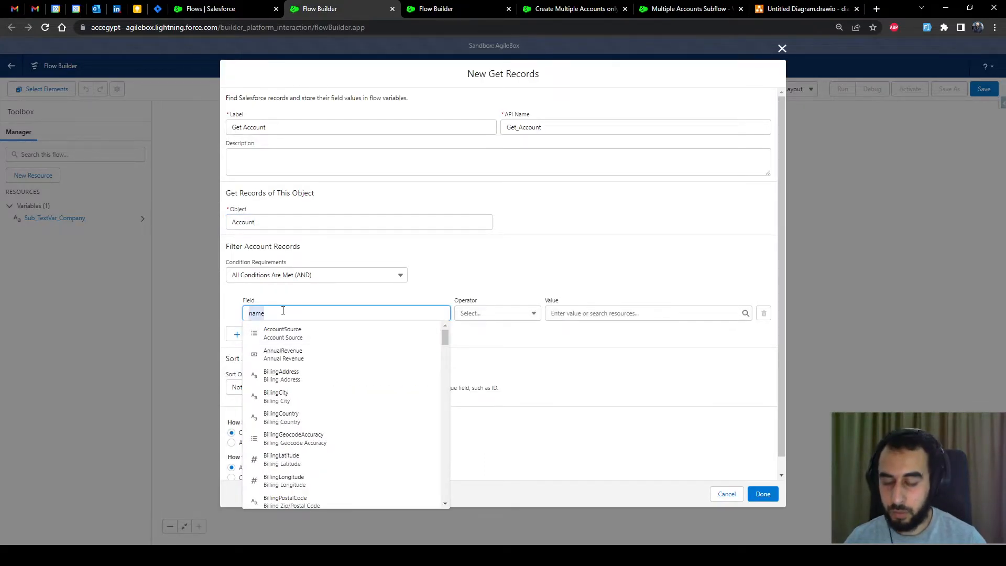
pyautogui.write('name')
pyautogui.click(292, 331)
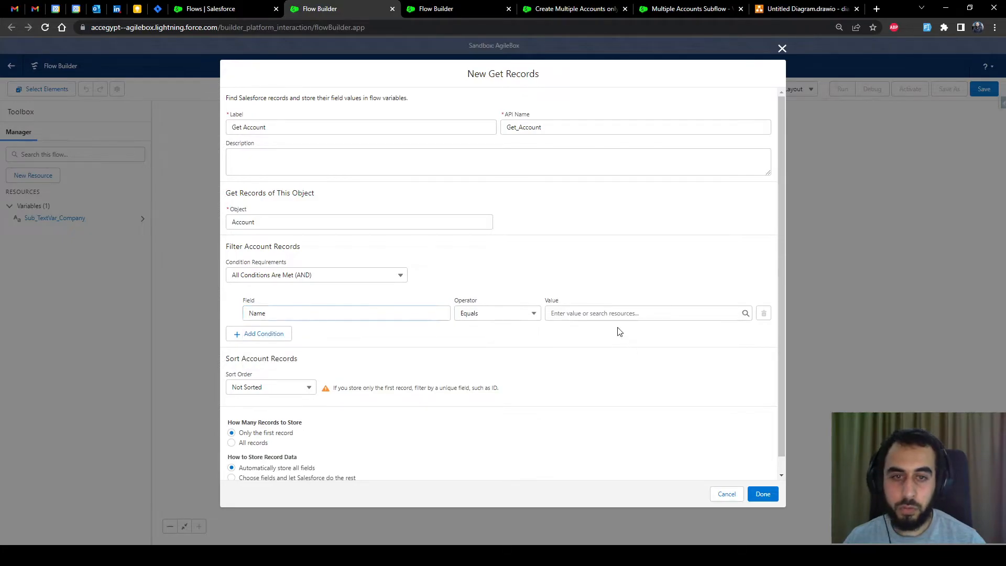
pyautogui.click(612, 313)
pyautogui.write('sub')
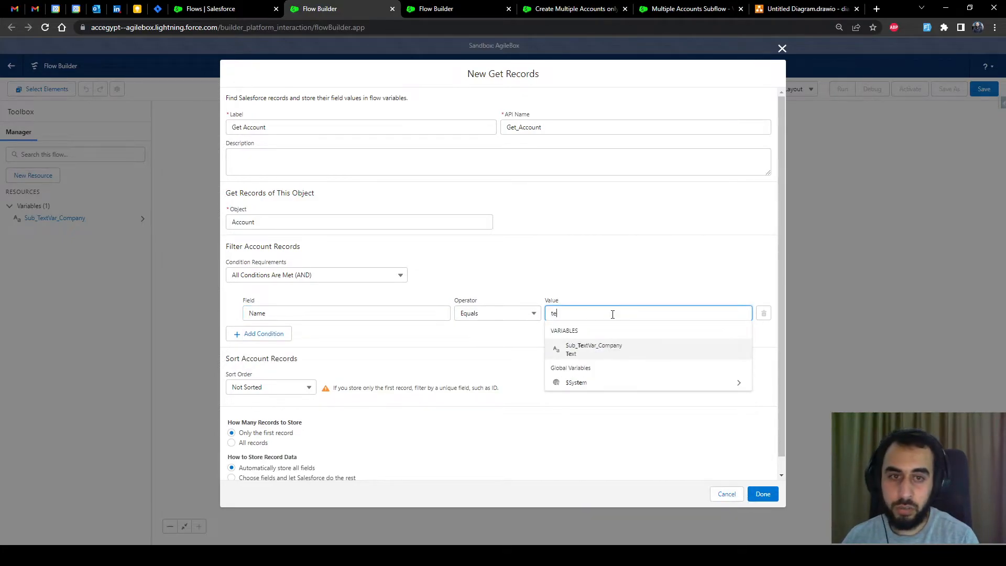
pyautogui.click(629, 344)
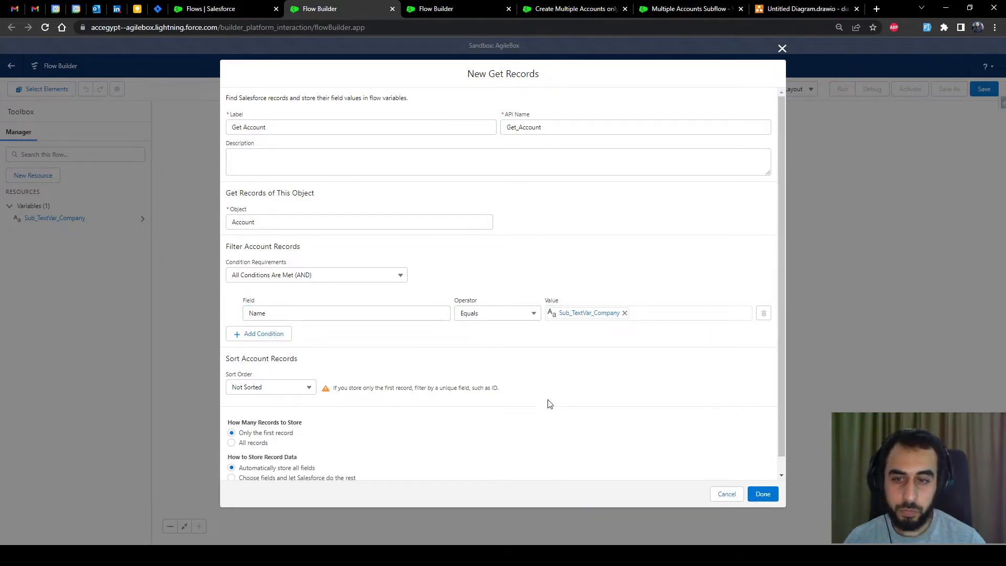
pyautogui.click(763, 495)
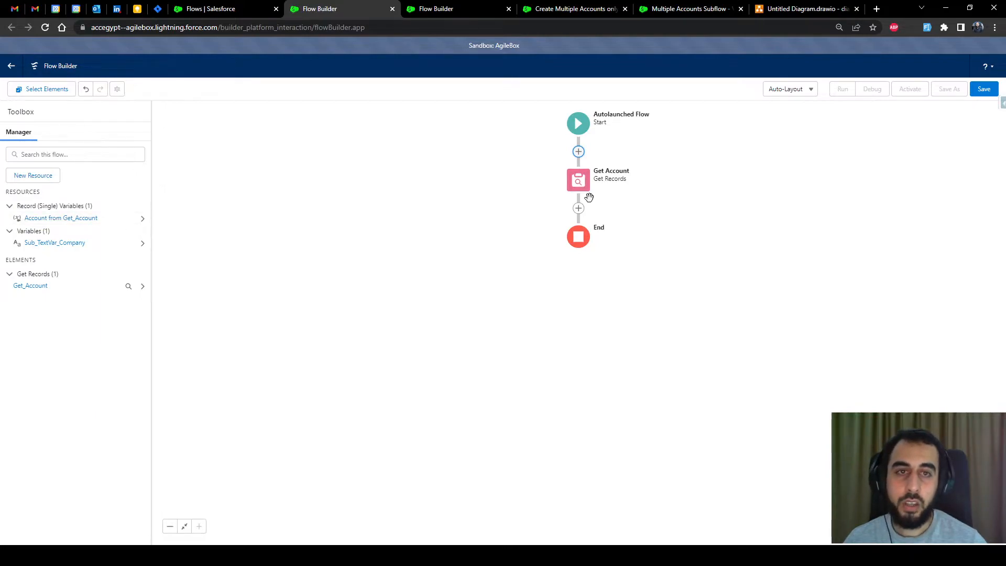
# - Add a Decision element after Get Account, labelled "Decision_Does Account Exist?"
pyautogui.click(579, 208)
pyautogui.scroll(-3, 545, 310)
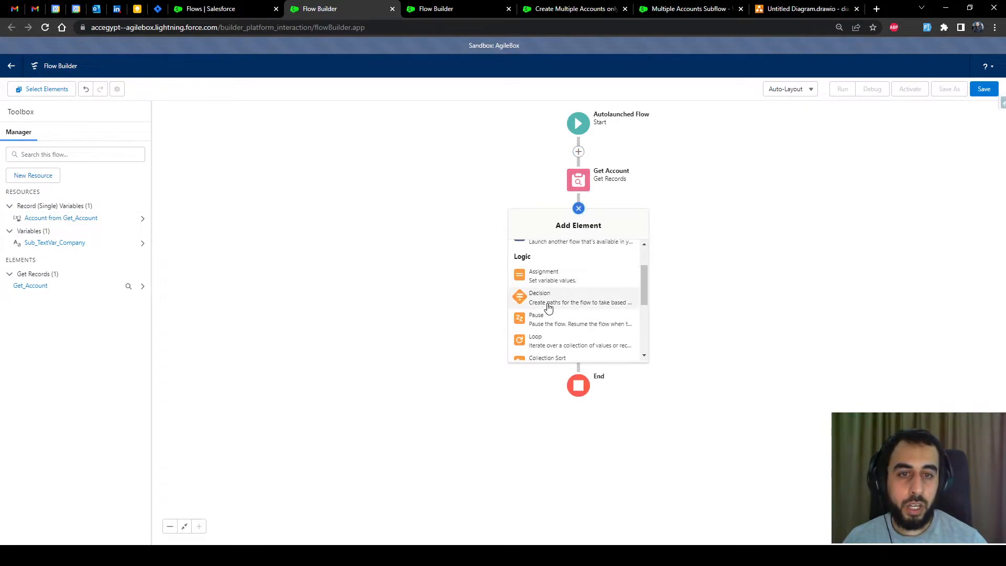
pyautogui.click(549, 307)
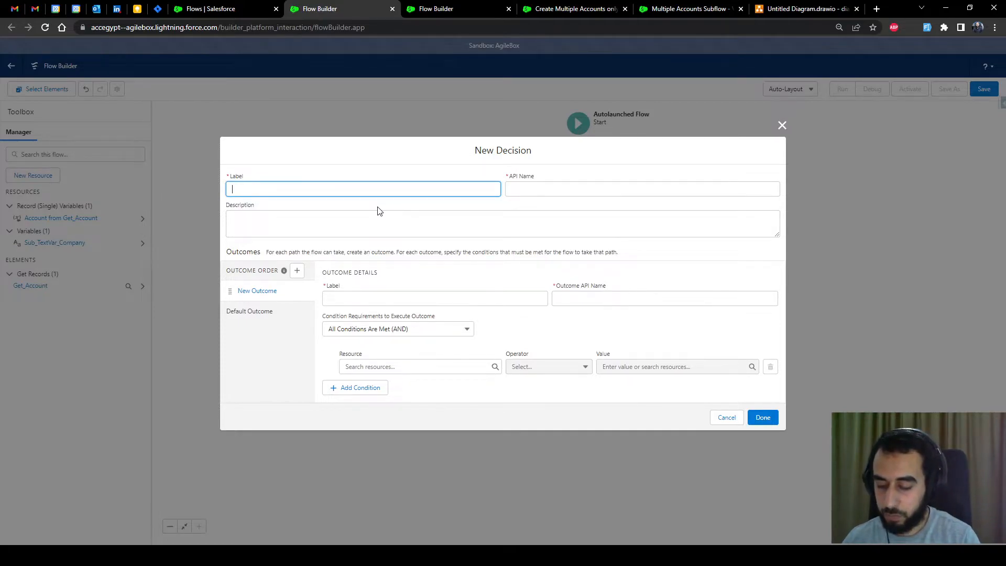
pyautogui.write('Decision')
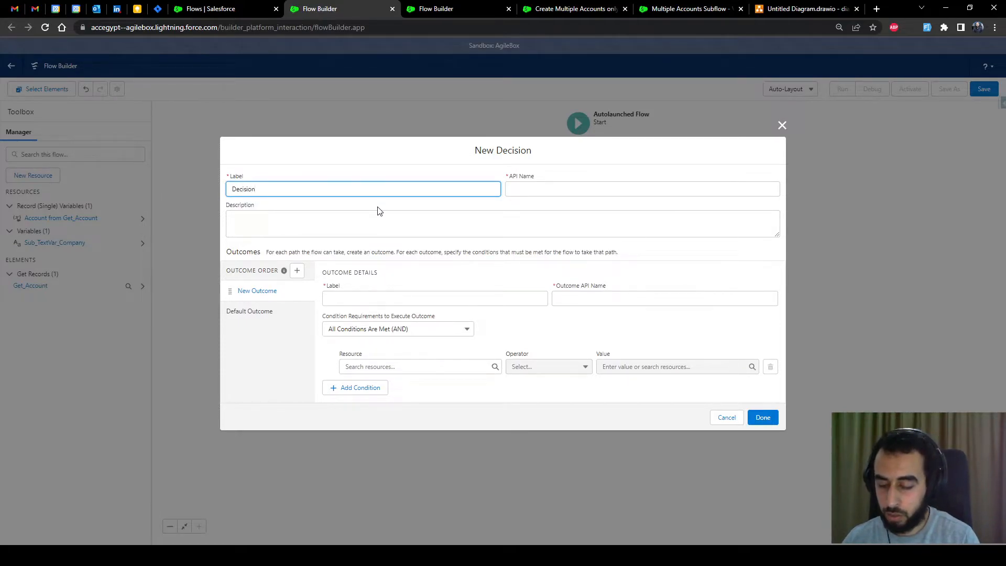
pyautogui.write('_De')
pyautogui.write('es ')
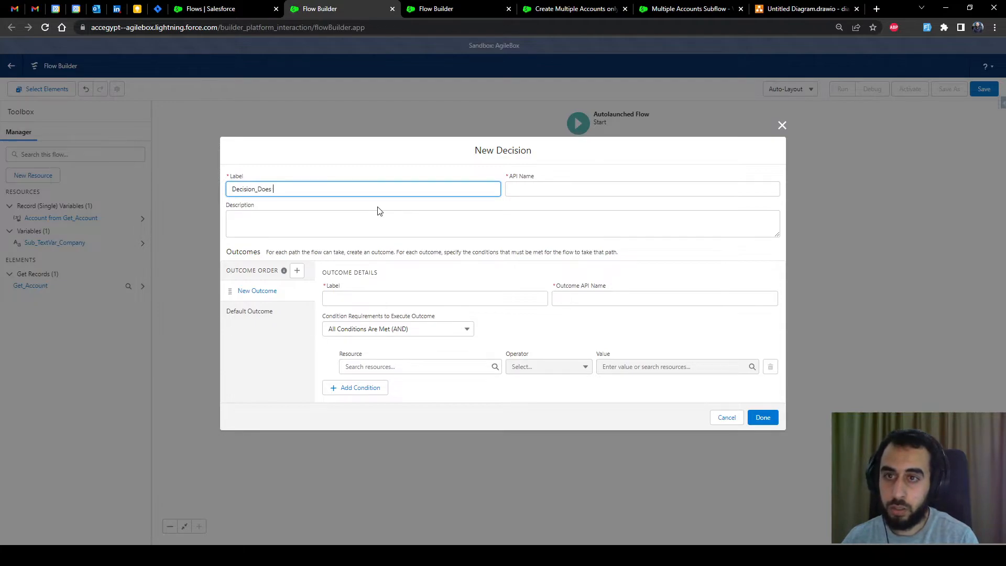
pyautogui.write('Account Exist?')
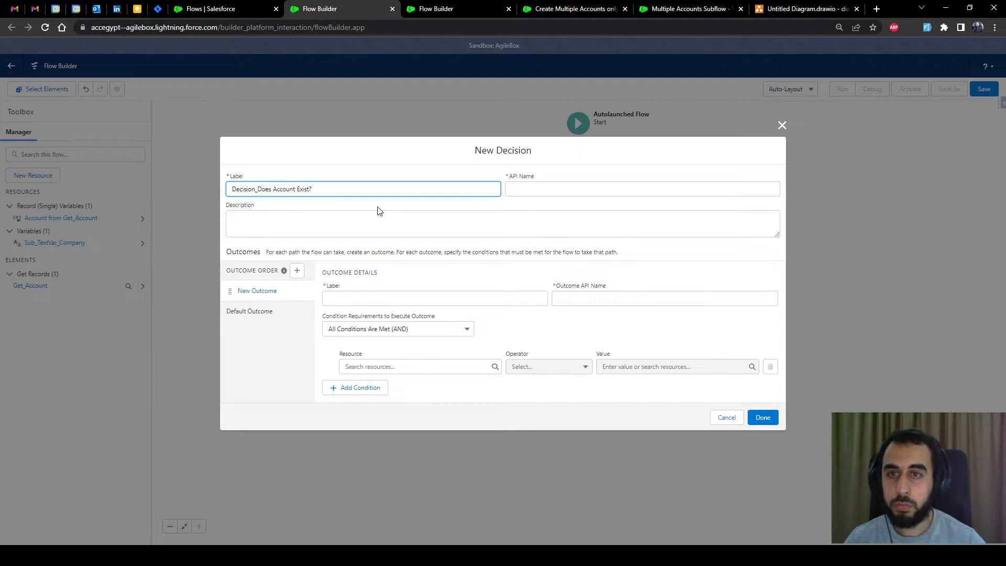
pyautogui.click(380, 211)
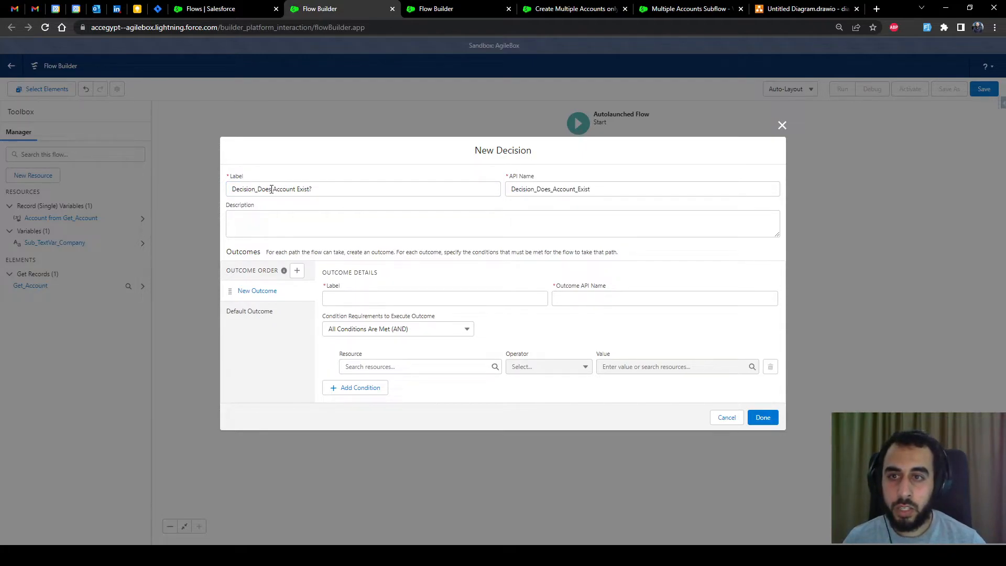
# - Label the decision's first outcome "Account Exist", reusing the wording of the decision label
pyautogui.moveTo(272, 189); pyautogui.dragTo(309, 189)
pyautogui.hotkey('ctrl', 'c')
pyautogui.click(393, 296)
pyautogui.hotkey('ctrl', 'v')
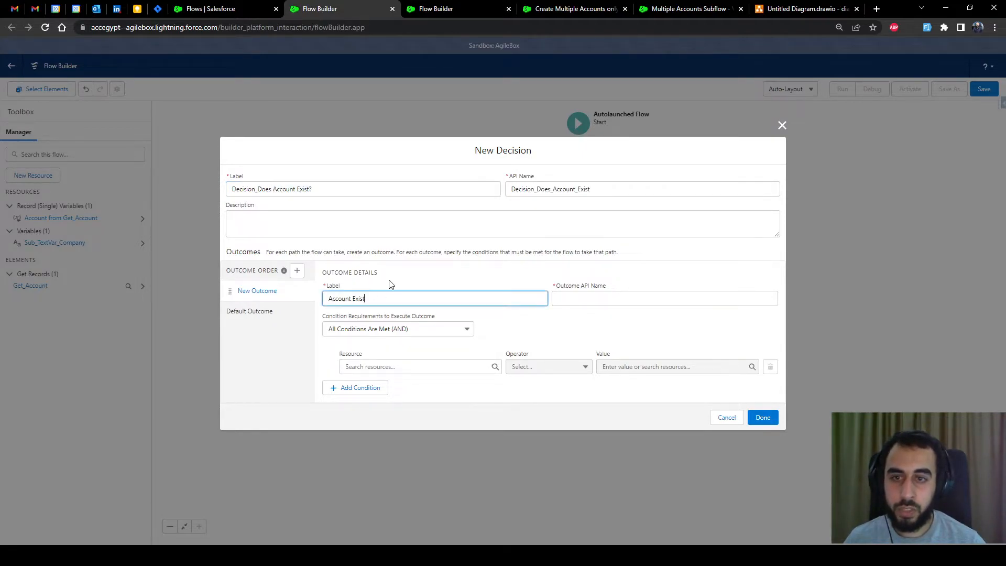
# - Rename the decision's default outcome to "Account Doesn't Exist"
pyautogui.click(249, 311)
pyautogui.click(362, 327)
pyautogui.hotkey('ctrl', 'a')
pyautogui.hotkey('ctrl', 'v')
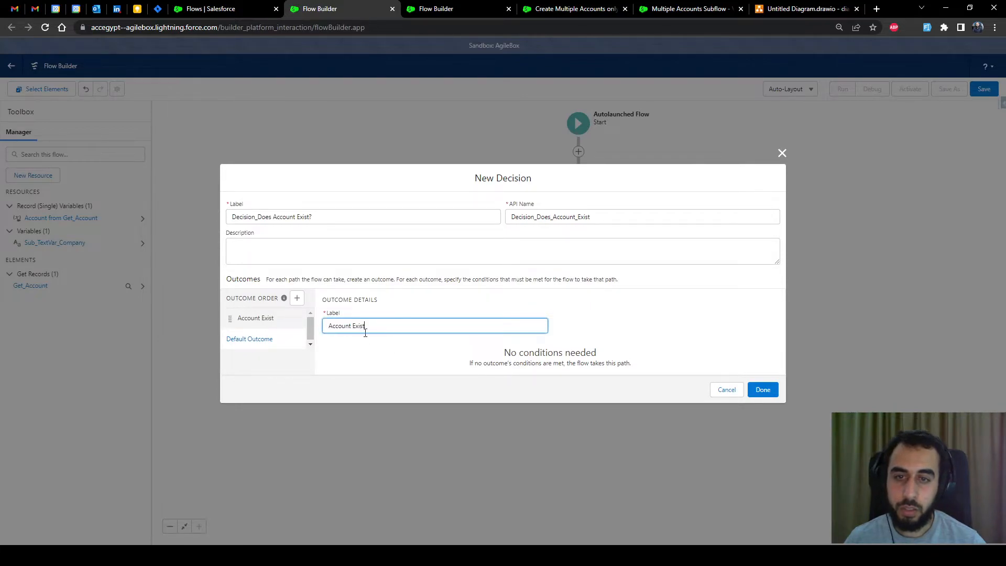
pyautogui.click(354, 325)
pyautogui.write('Dopesn')
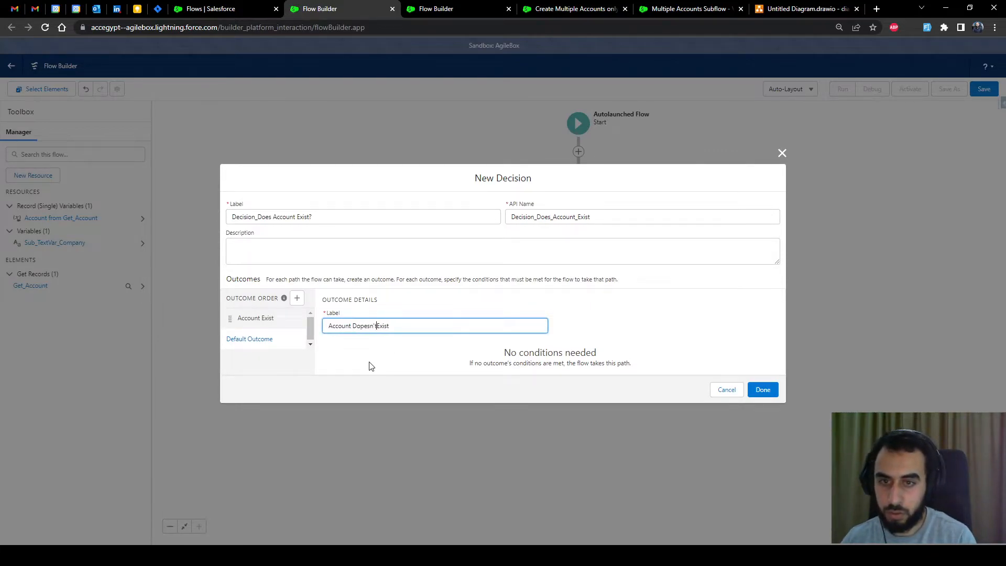
pyautogui.press('BackSpace')
pyautogui.press('BackSpace')
pyautogui.press('BackSpace')
pyautogui.press('BackSpace')
pyautogui.write("esn't")
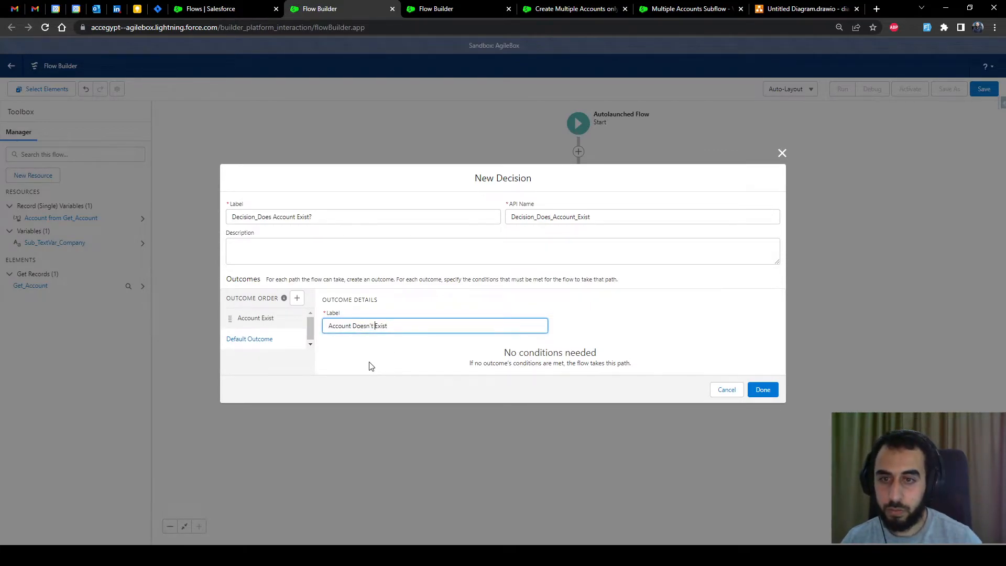
# - Set the Account Exist outcome's condition to Account from Get_Account Is Null False and finish the decision
pyautogui.click(257, 276)
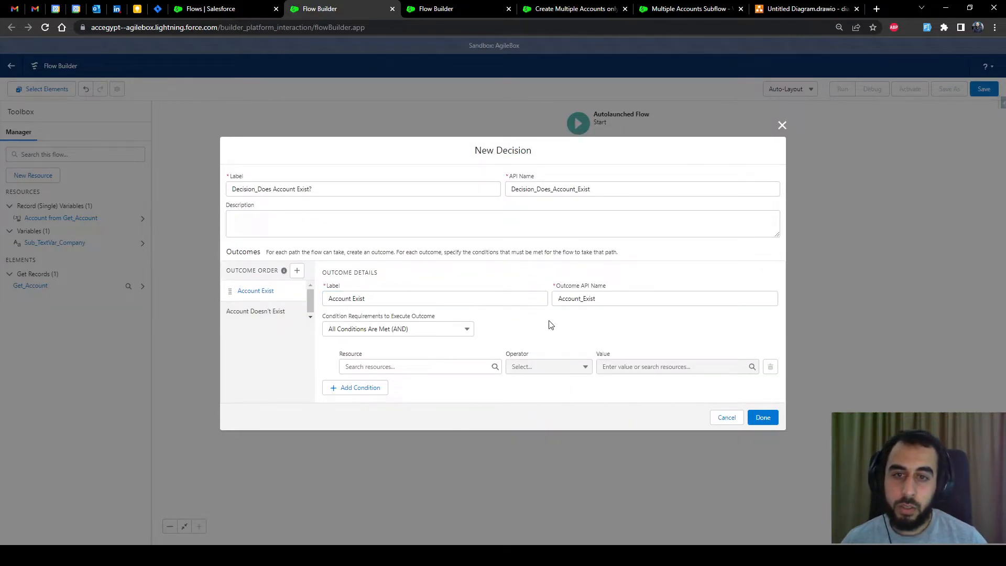
pyautogui.click(426, 366)
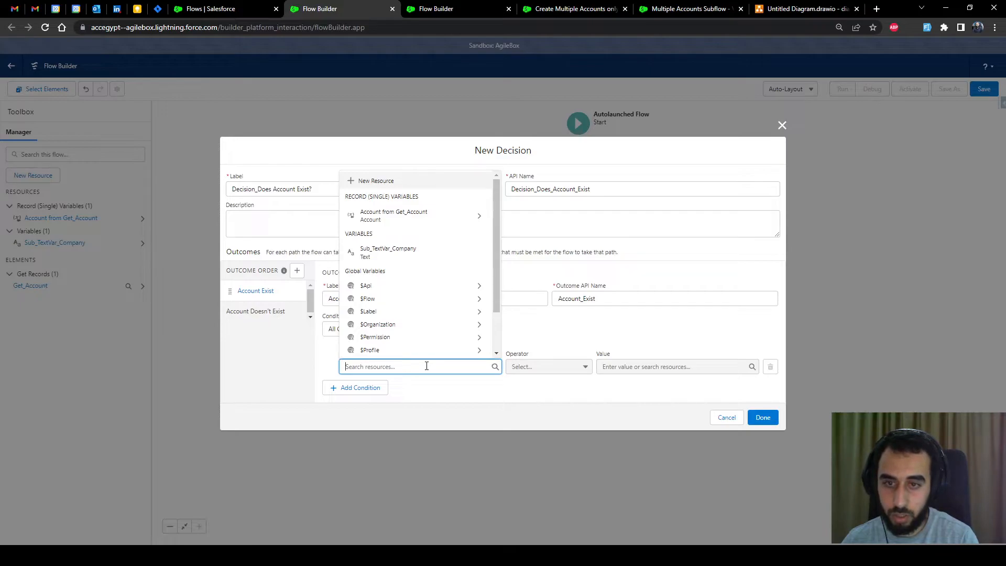
pyautogui.click(407, 215)
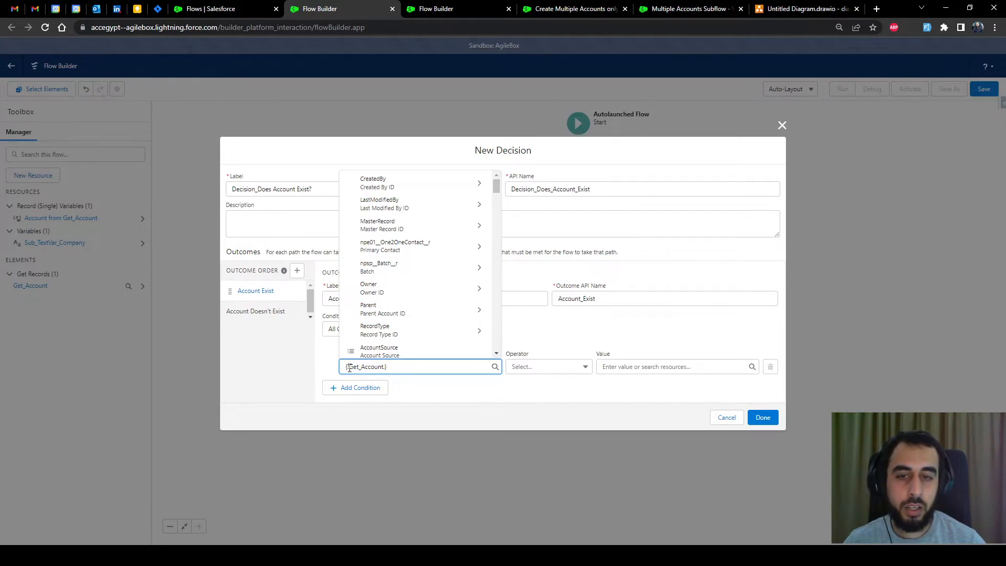
pyautogui.click(431, 389)
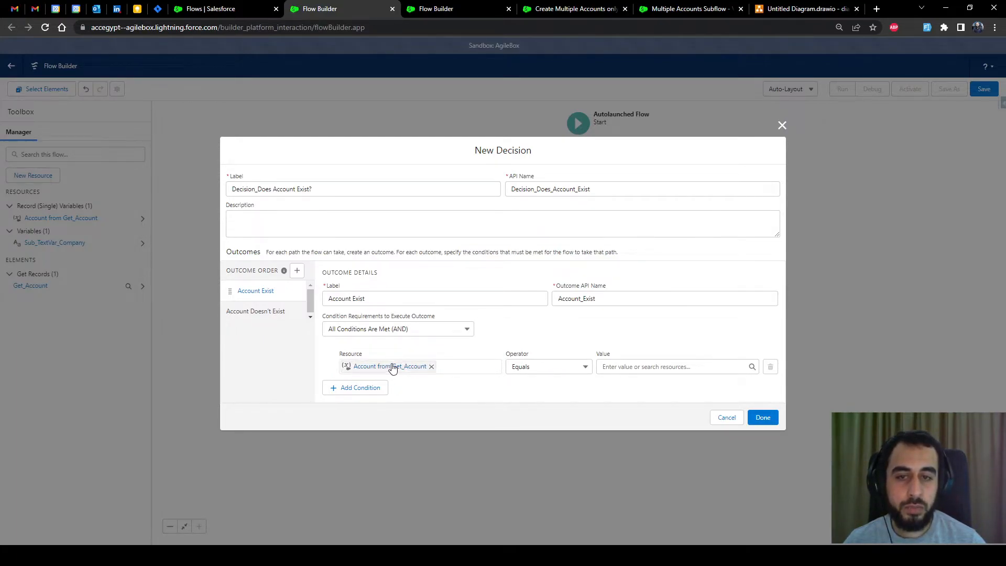
pyautogui.click(540, 373)
pyautogui.click(545, 418)
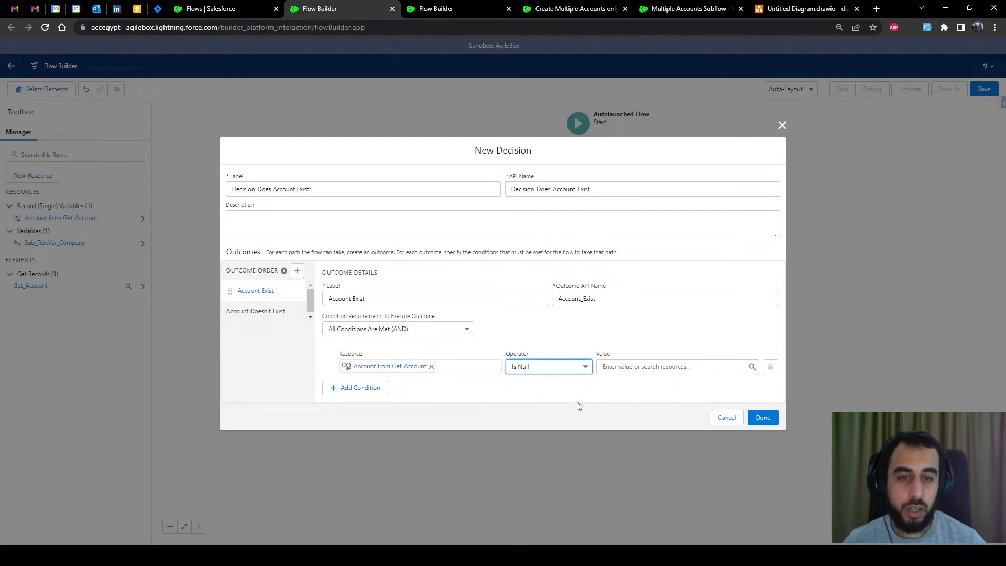
pyautogui.click(641, 368)
pyautogui.write('fal')
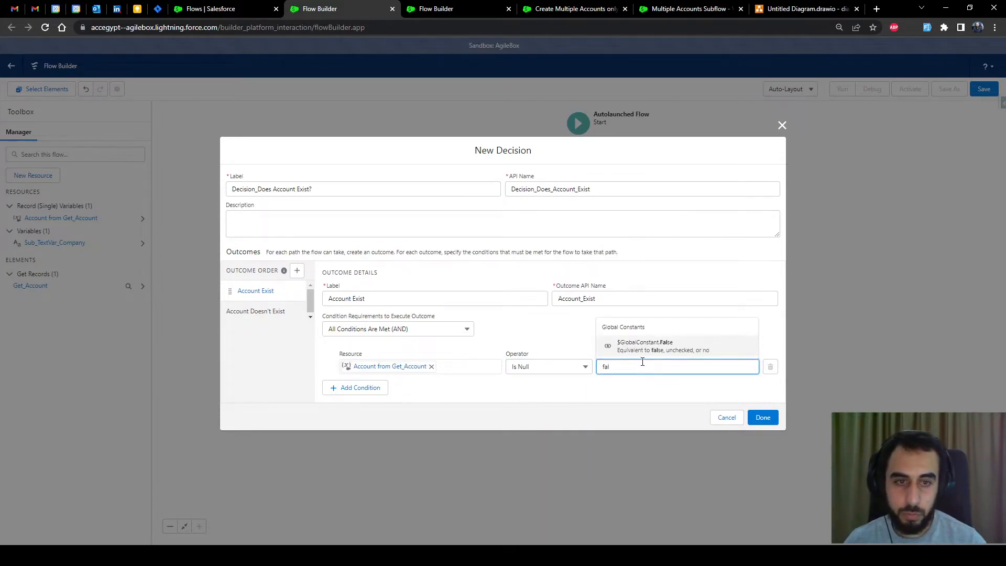
pyautogui.click(644, 341)
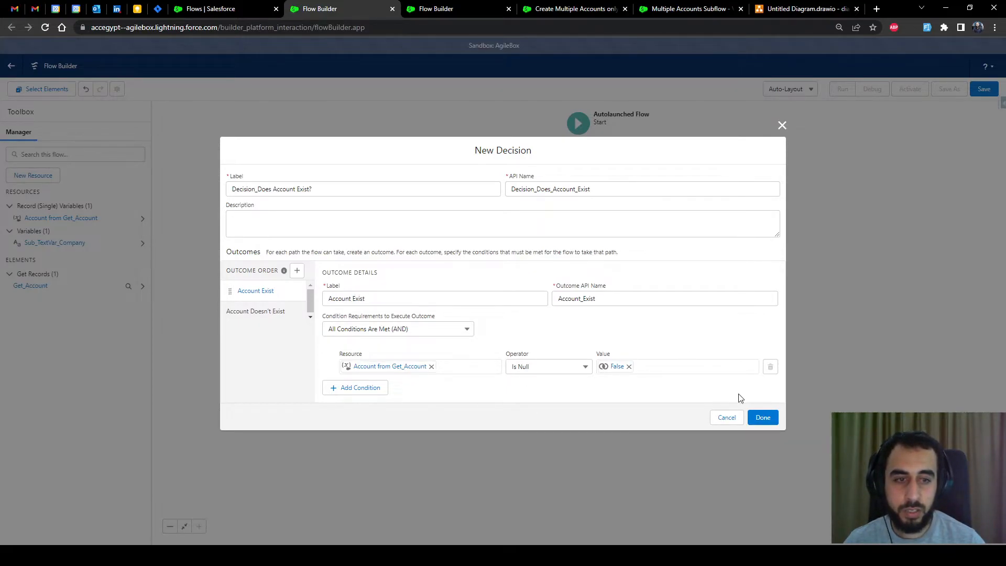
pyautogui.click(763, 418)
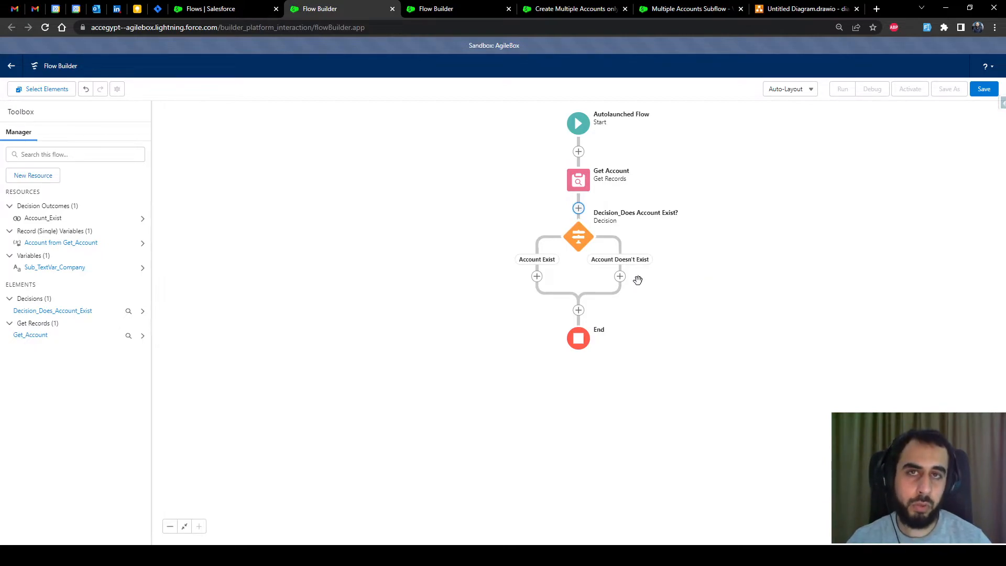
# - Add a Create Records element on the Account Doesn't Exist path, labelled Create Account
pyautogui.click(620, 276)
pyautogui.scroll(-3, 628, 373)
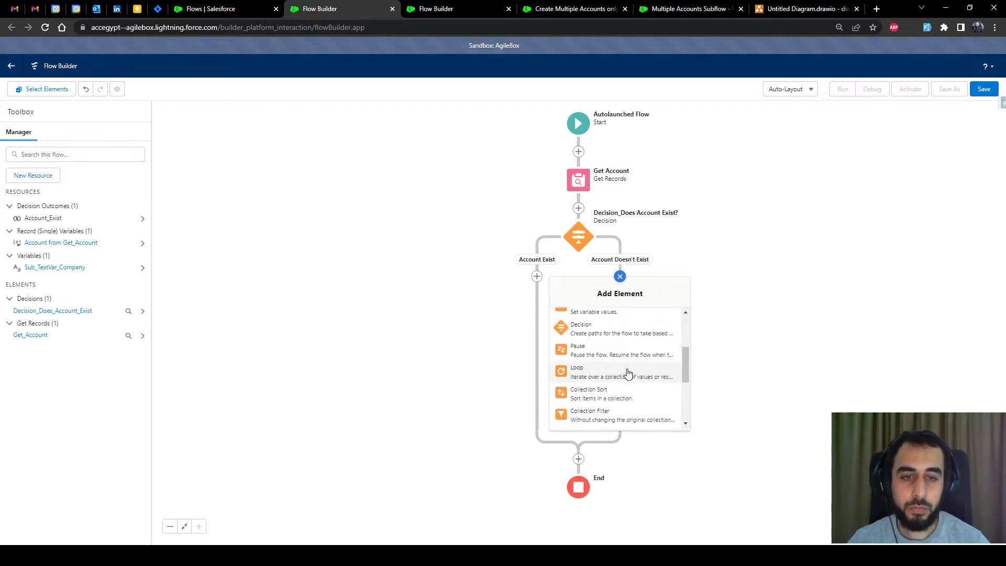
pyautogui.scroll(-3, 628, 373)
pyautogui.click(596, 370)
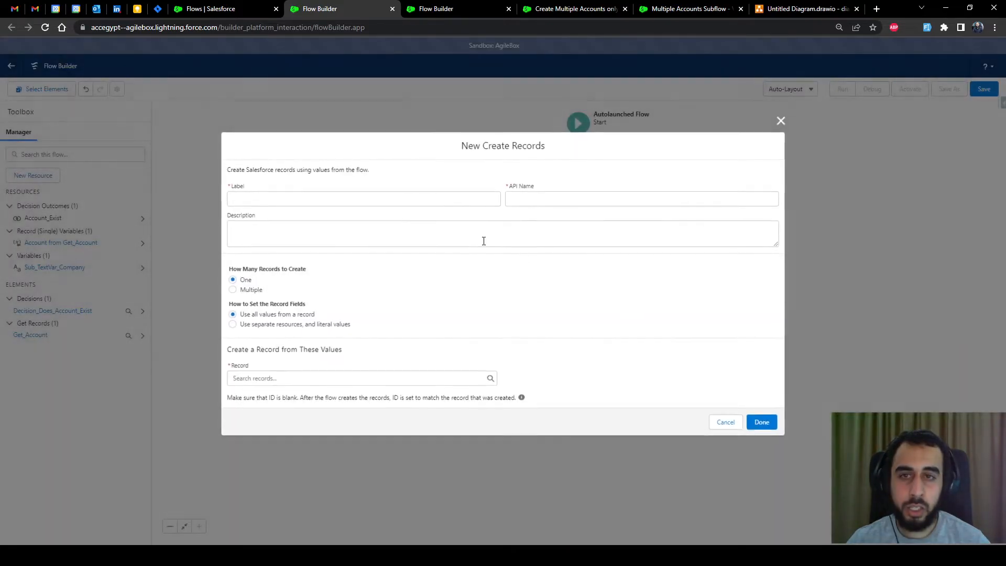
pyautogui.click(330, 198)
pyautogui.write('Create ')
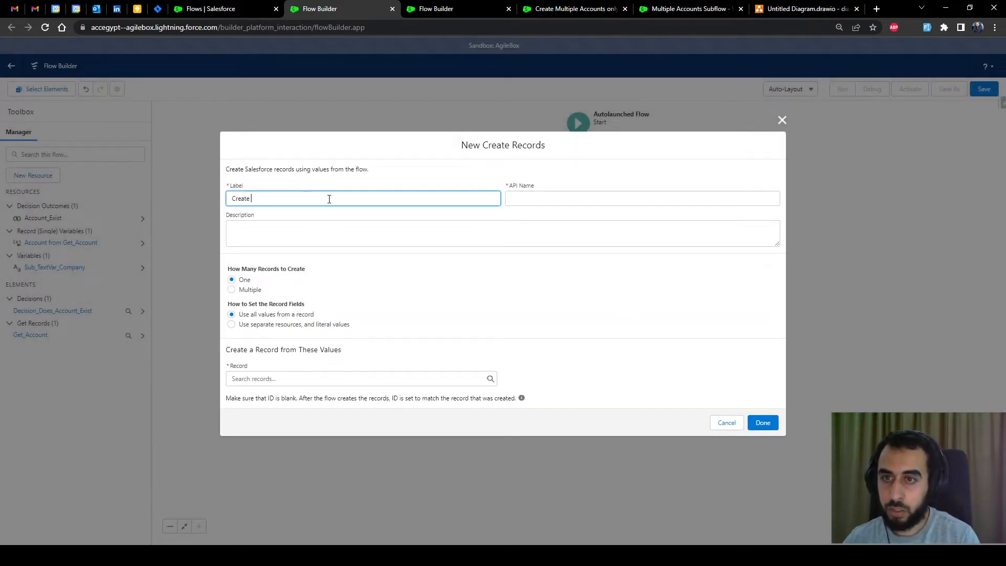
pyautogui.write('Account')
pyautogui.click(326, 213)
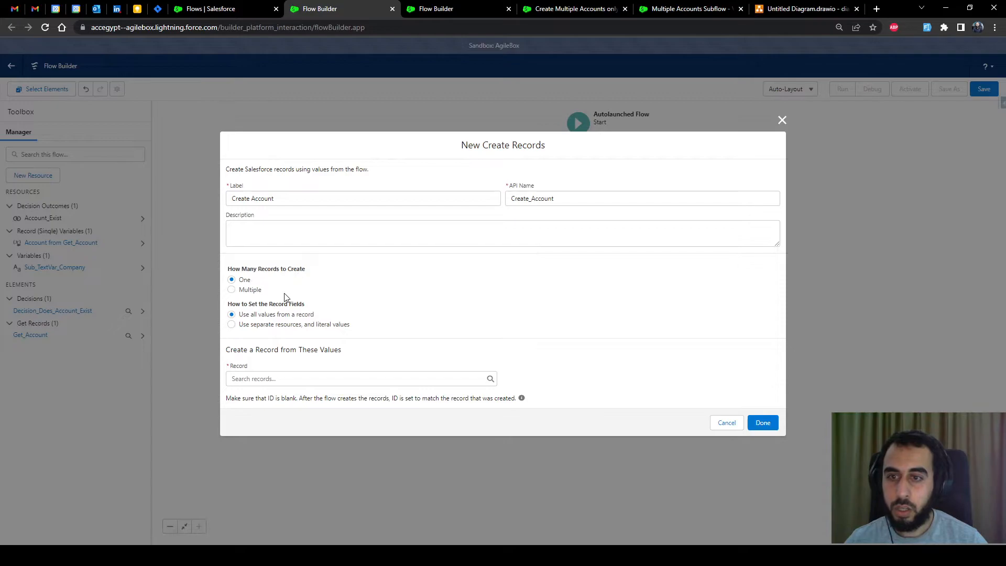
# - Set the record fields to use separate resources and literal values, and choose Account as the object to create
pyautogui.click(271, 325)
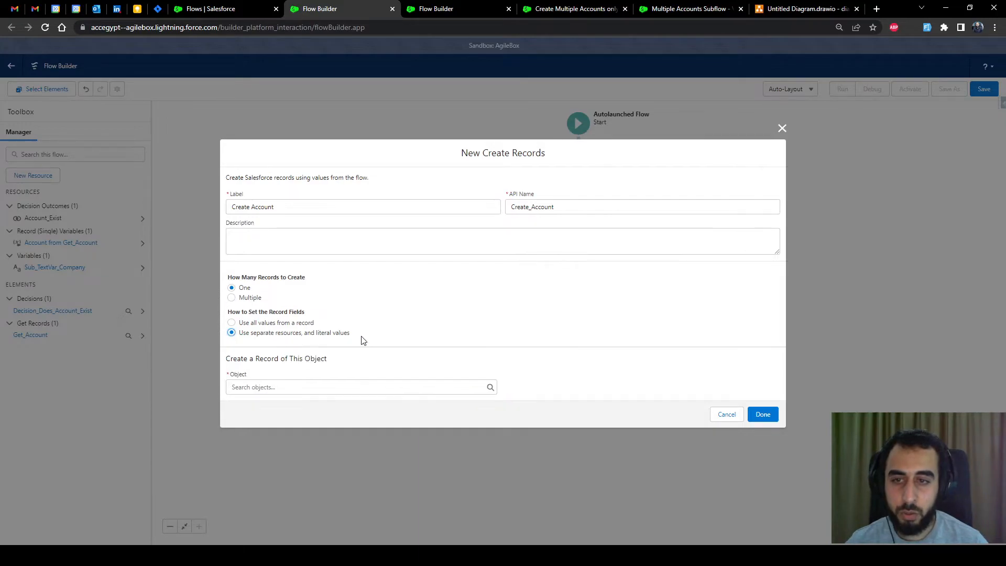
pyautogui.click(336, 386)
pyautogui.write('account')
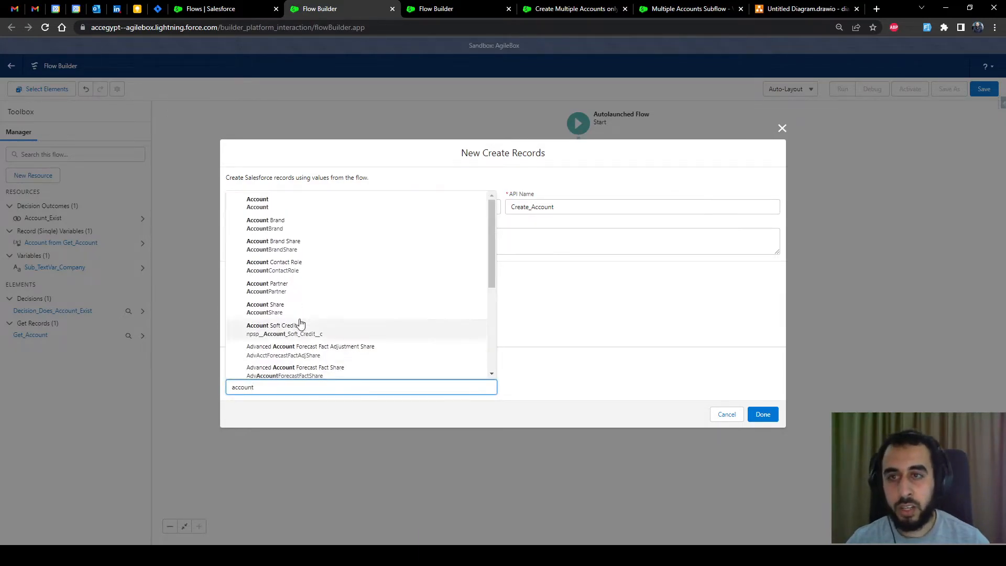
pyautogui.press('Return')
# - Assign the Sub_TextVar_Company variable to the new account's Name field and finish the Create Account element
pyautogui.click(371, 397)
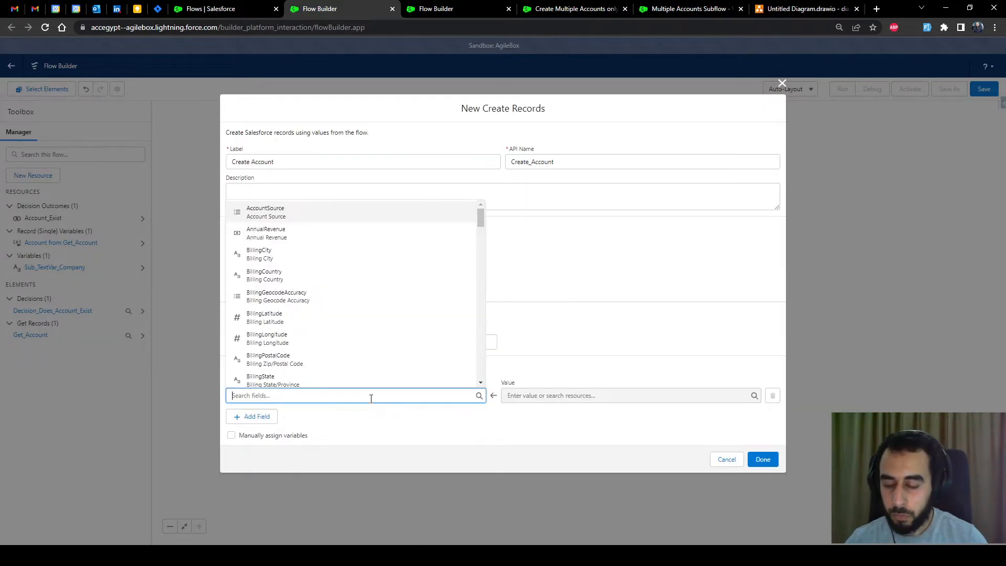
pyautogui.write('name')
pyautogui.click(310, 354)
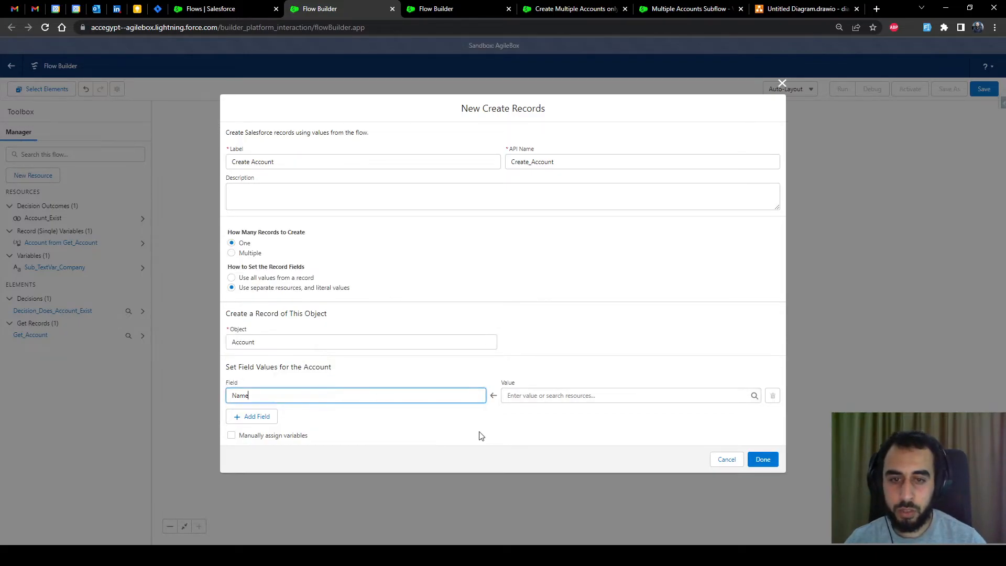
pyautogui.click(538, 401)
pyautogui.write('sub')
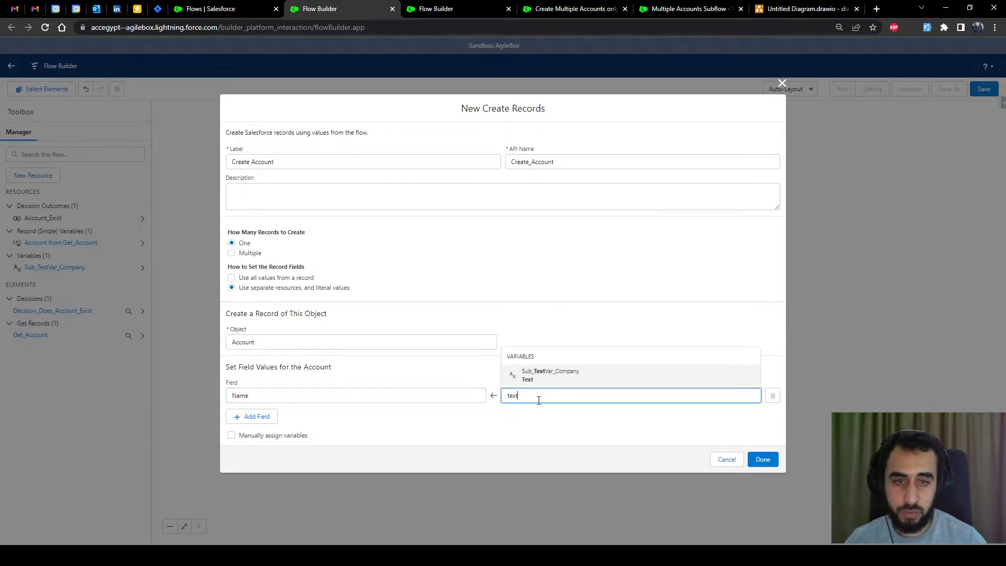
pyautogui.click(557, 379)
pyautogui.click(553, 424)
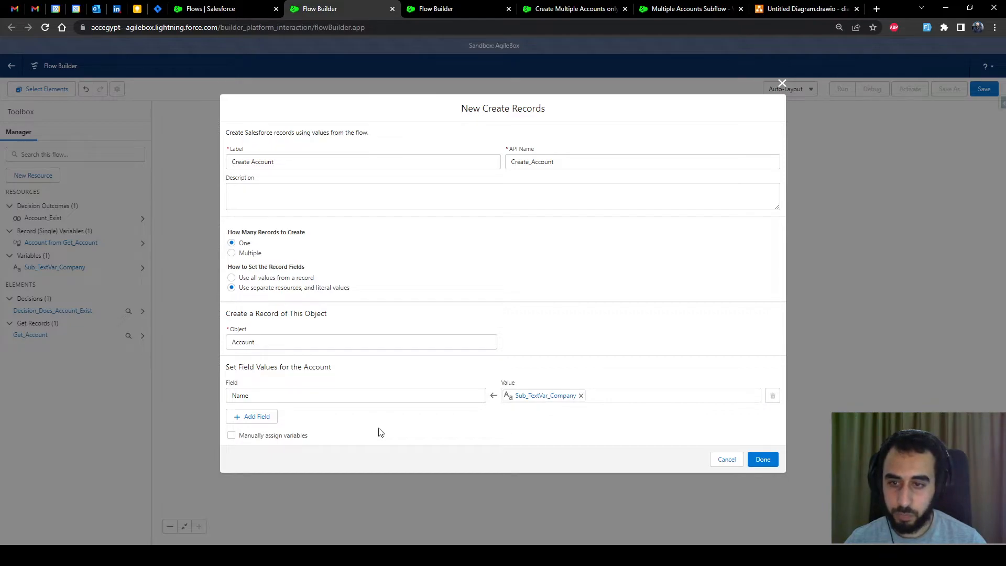
pyautogui.click(764, 460)
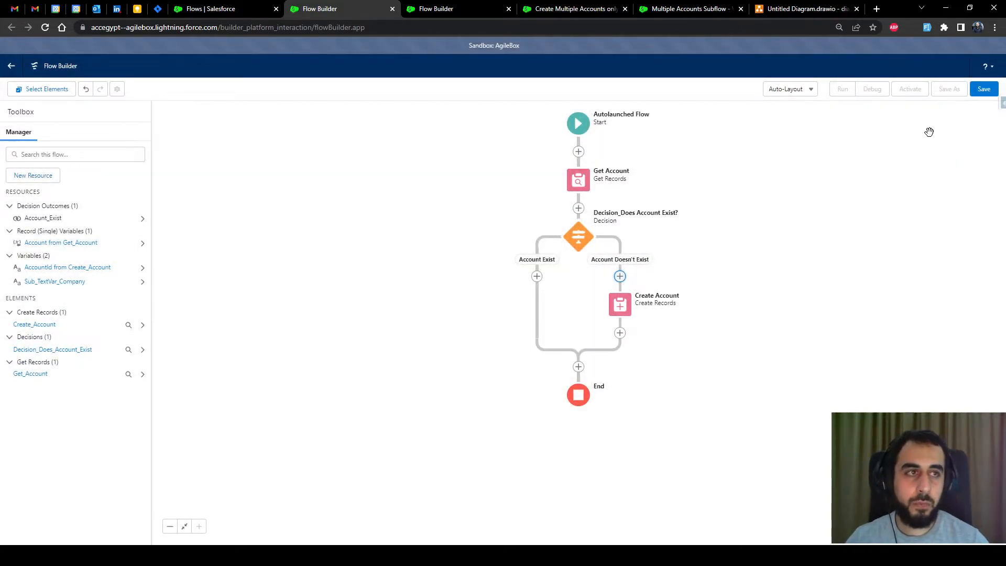
# - Save the autolaunched flow with the label SubFlow Create Account if not exist and API name SubFlow_Create_Account_if_not_exist
pyautogui.click(984, 89)
pyautogui.click(386, 258)
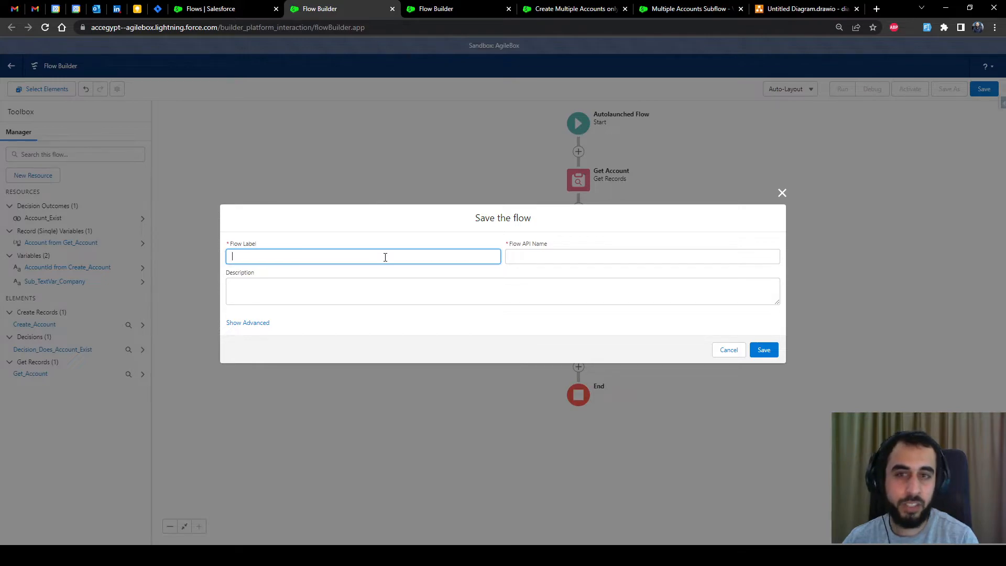
pyautogui.write('SubFlow Crea')
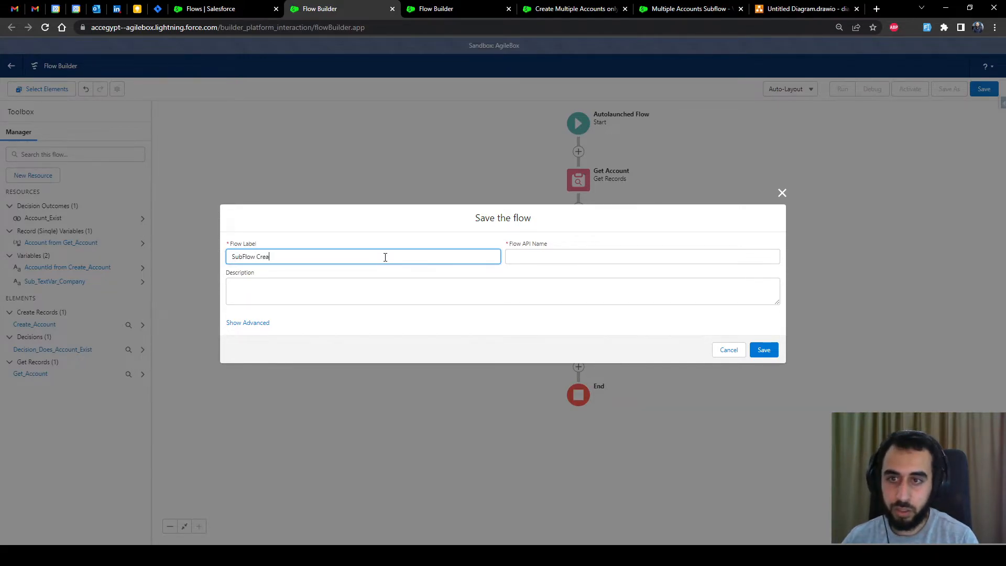
pyautogui.write('te Account')
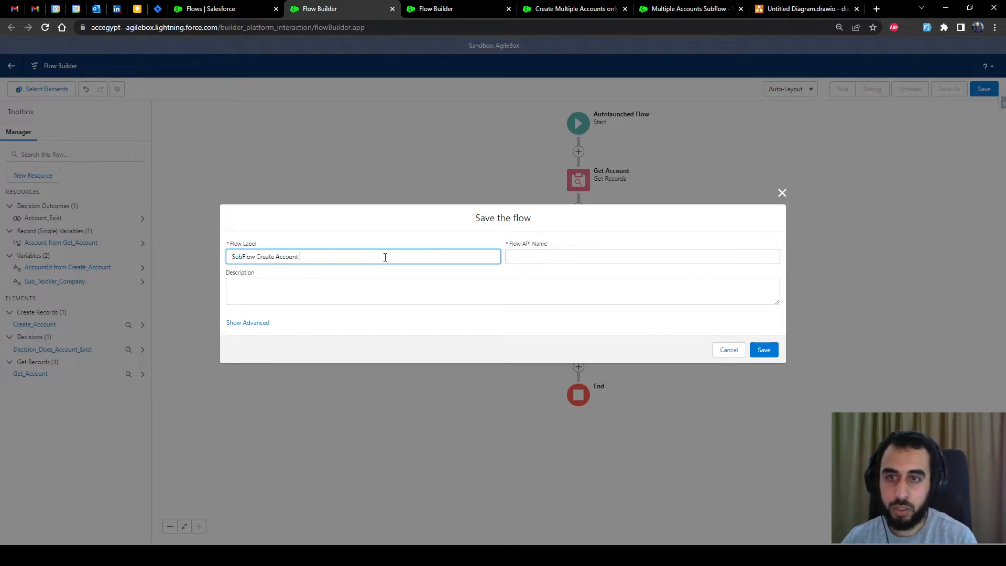
pyautogui.write(' if noot exist')
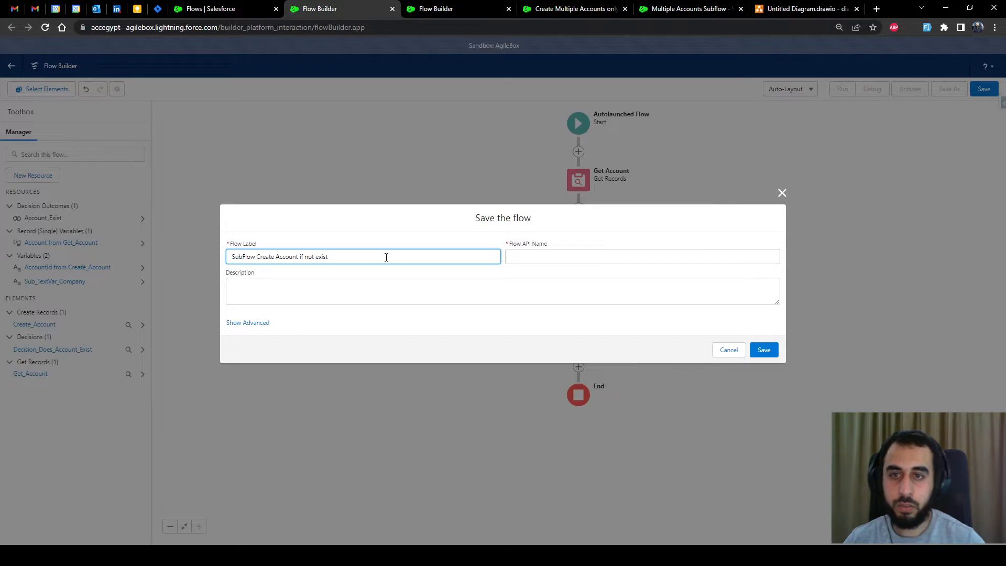
pyautogui.click(399, 232)
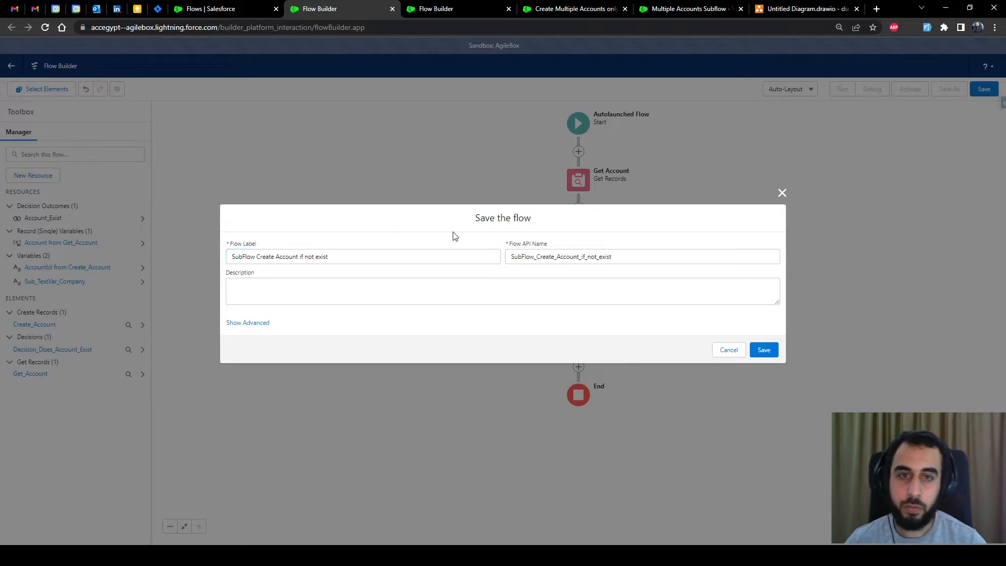
pyautogui.click(764, 350)
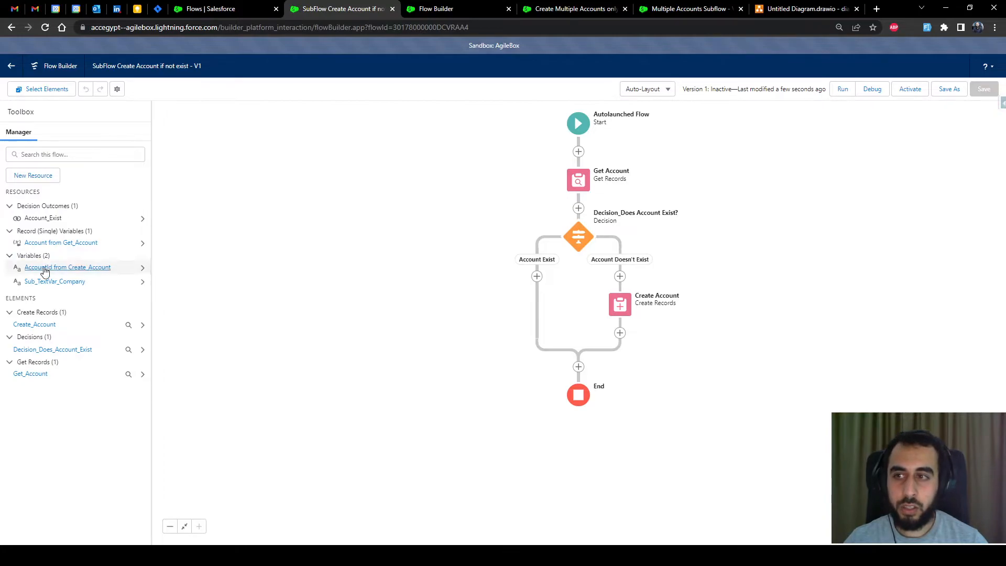
# - Examine the Sub_TextVar_Company variable's name and its availability outside the flow, leaving its settings as they are
pyautogui.click(56, 283)
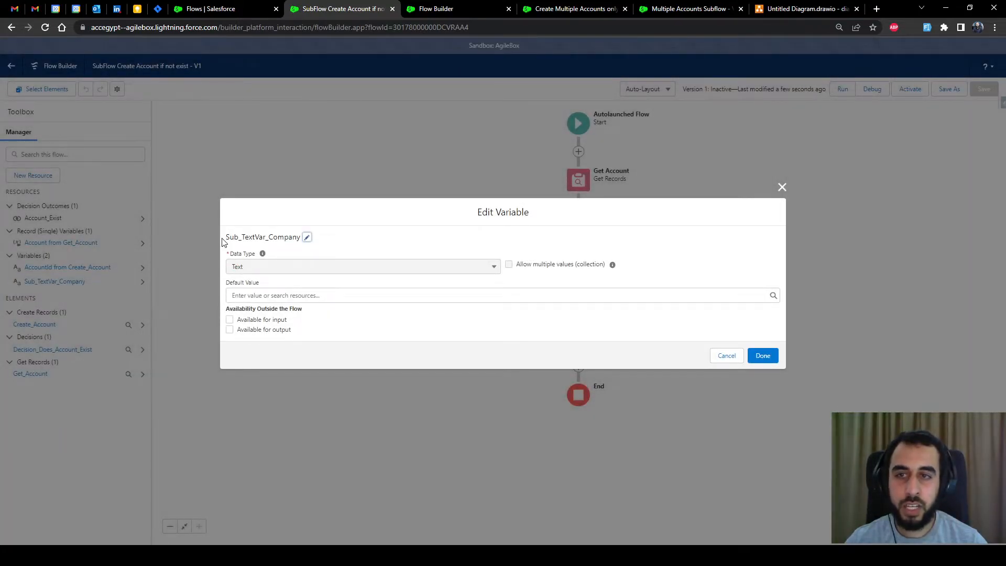
pyautogui.moveTo(224, 236); pyautogui.dragTo(300, 236)
pyautogui.click(298, 237)
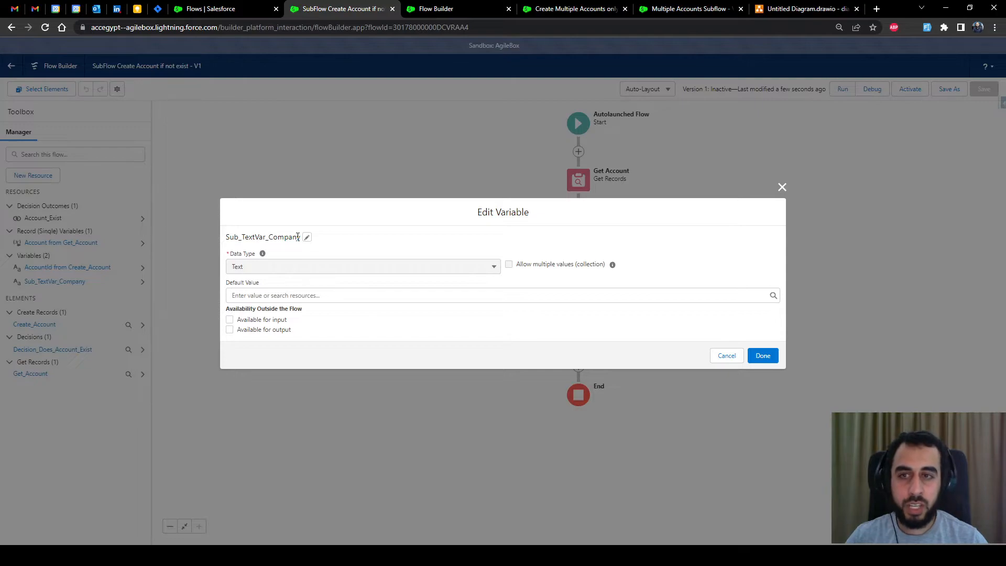
pyautogui.moveTo(302, 239); pyautogui.dragTo(225, 239)
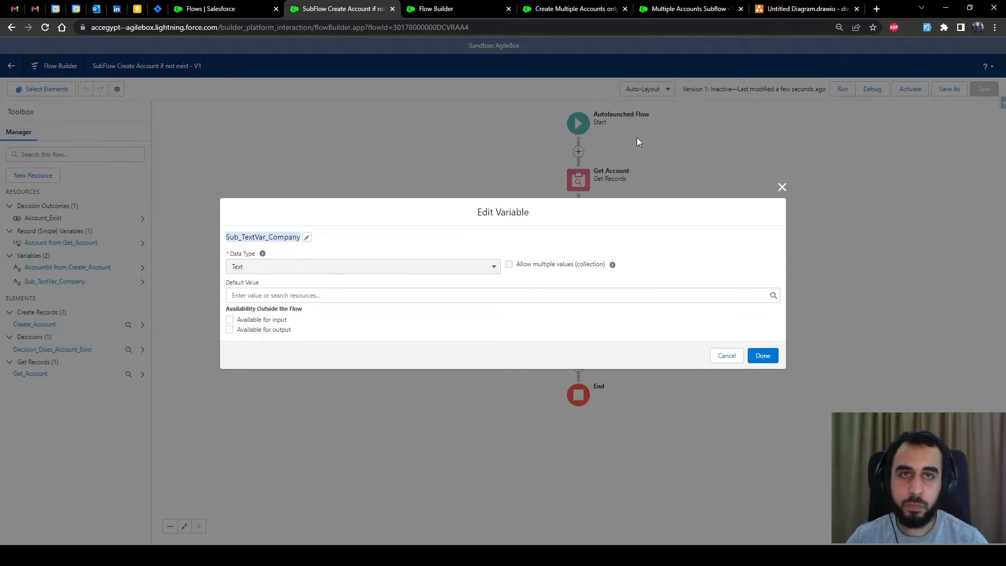
pyautogui.click(782, 188)
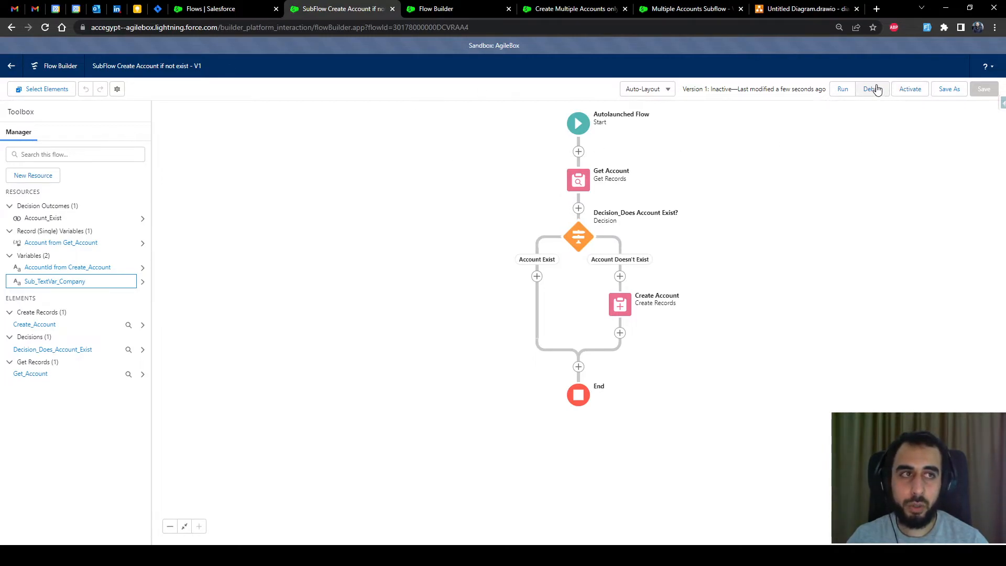
# - Close the empty, unsaved screen flow and create a new Screen Flow from the Flows list in Setup
pyautogui.click(456, 10)
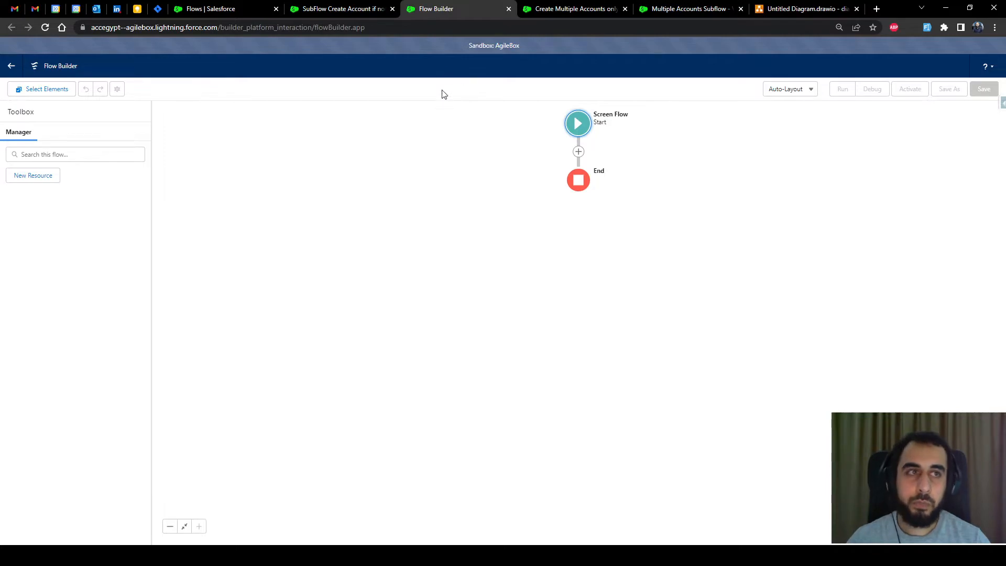
pyautogui.click(509, 9)
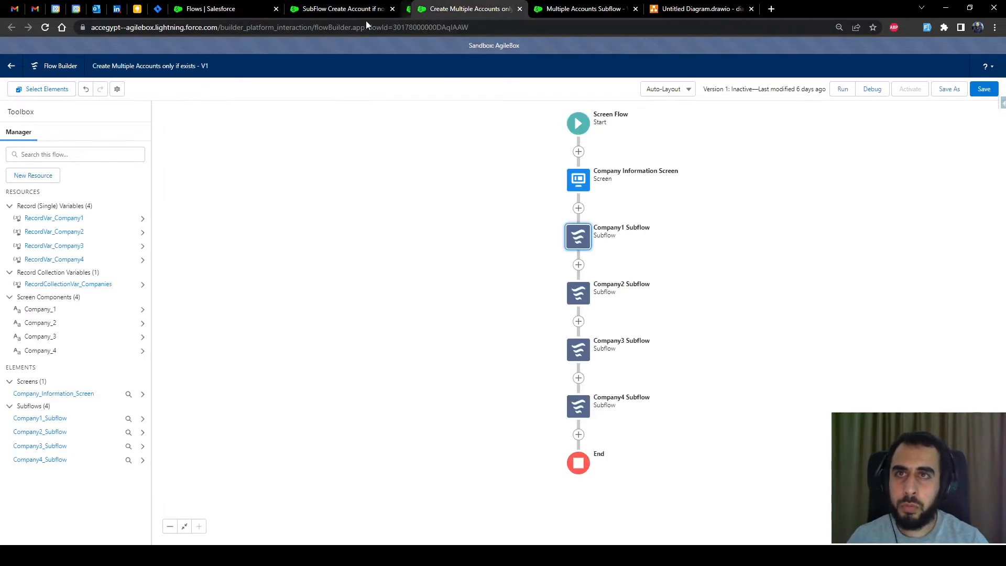
pyautogui.click(338, 9)
pyautogui.click(231, 9)
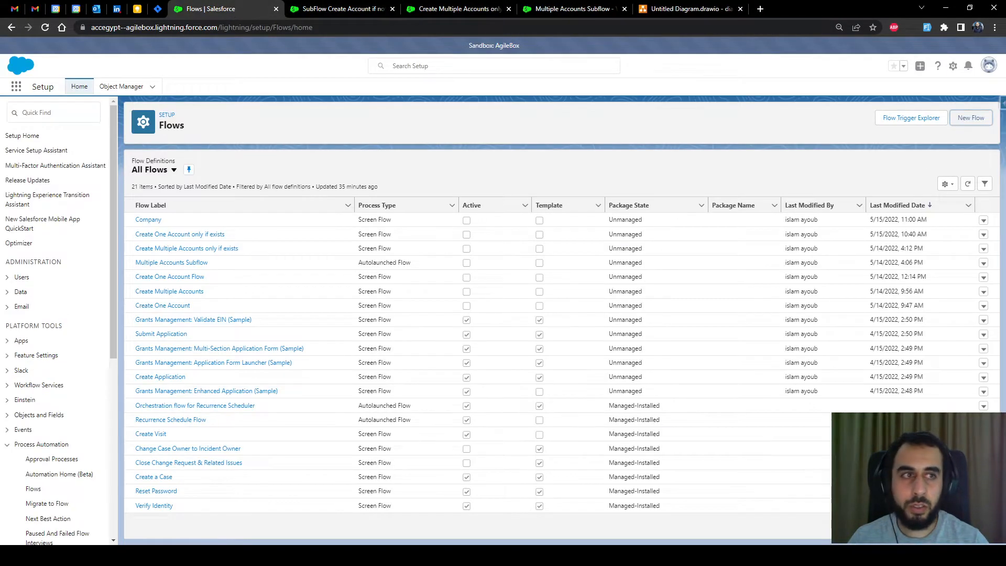
pyautogui.click(970, 118)
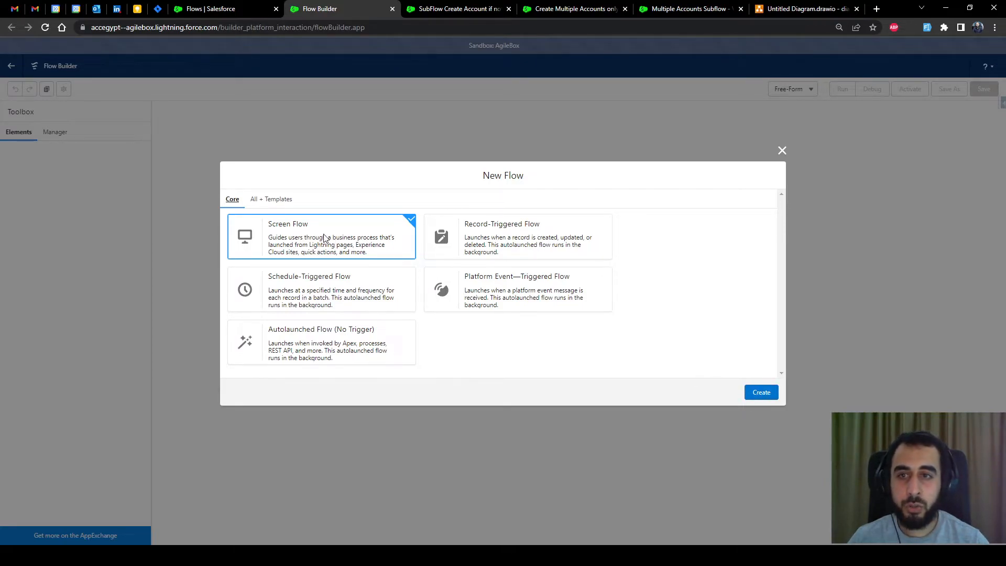
pyautogui.click(761, 393)
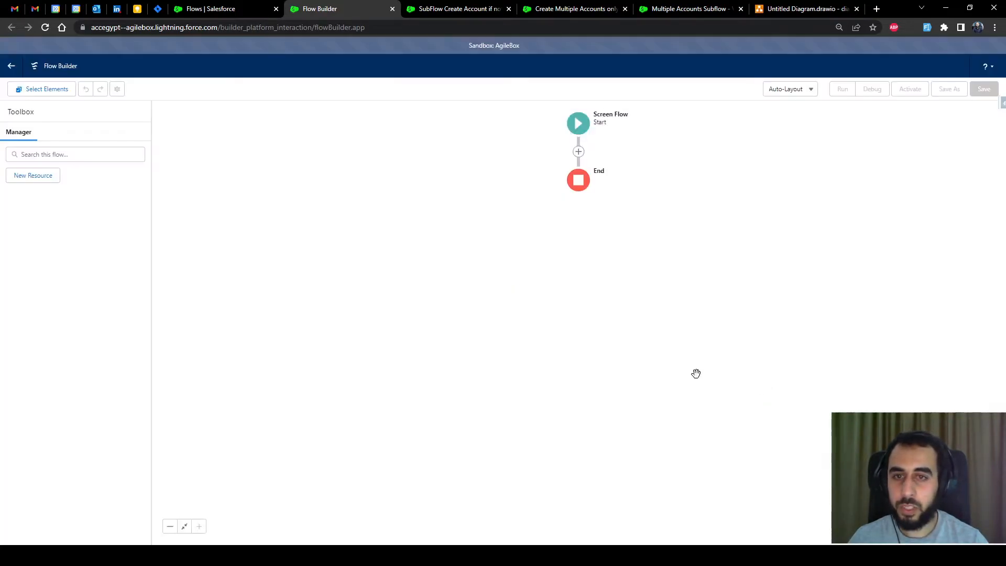
# - Add a Screen element after the flow's start and place four Text input components on it
pyautogui.click(578, 176)
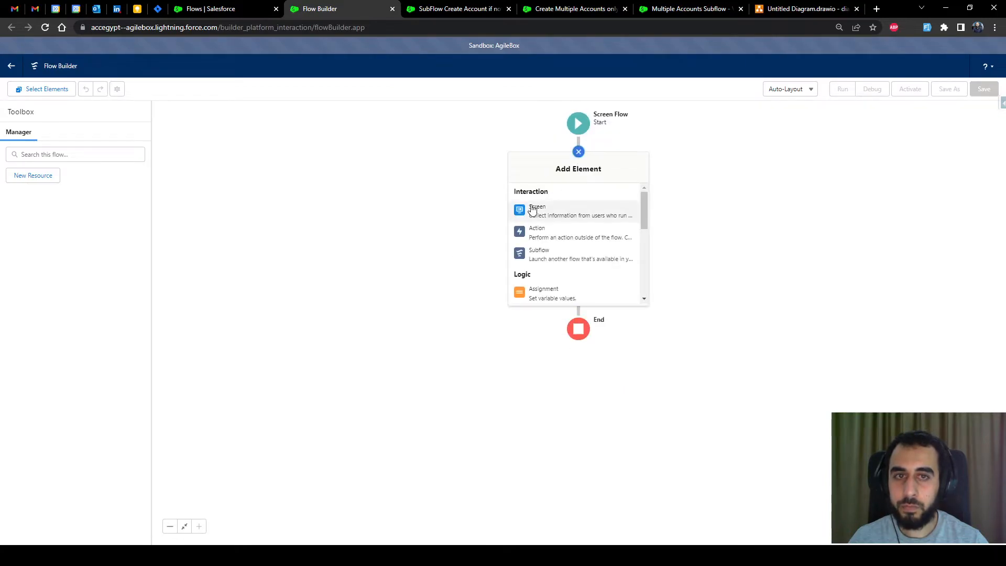
pyautogui.click(532, 210)
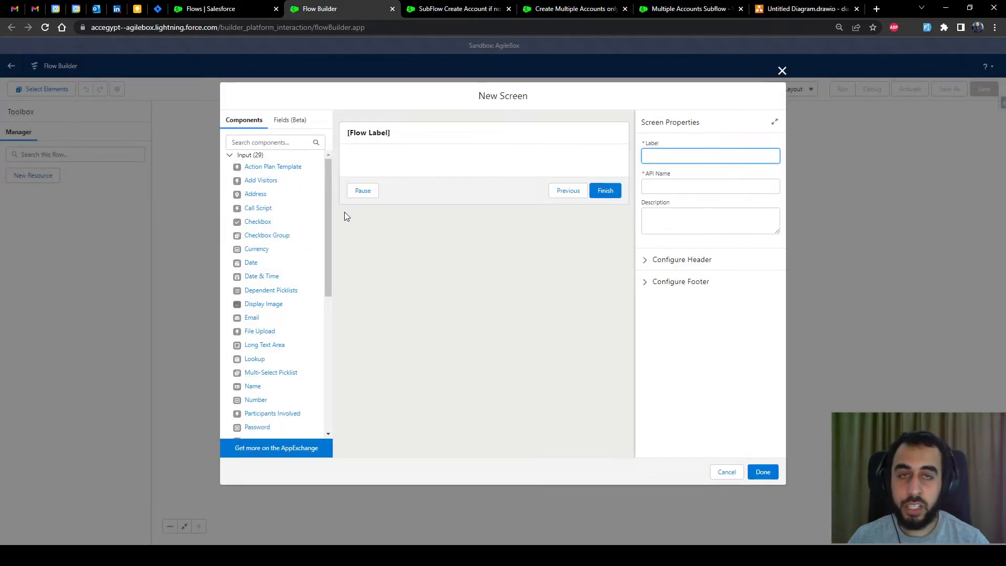
pyautogui.scroll(-3, 288, 276)
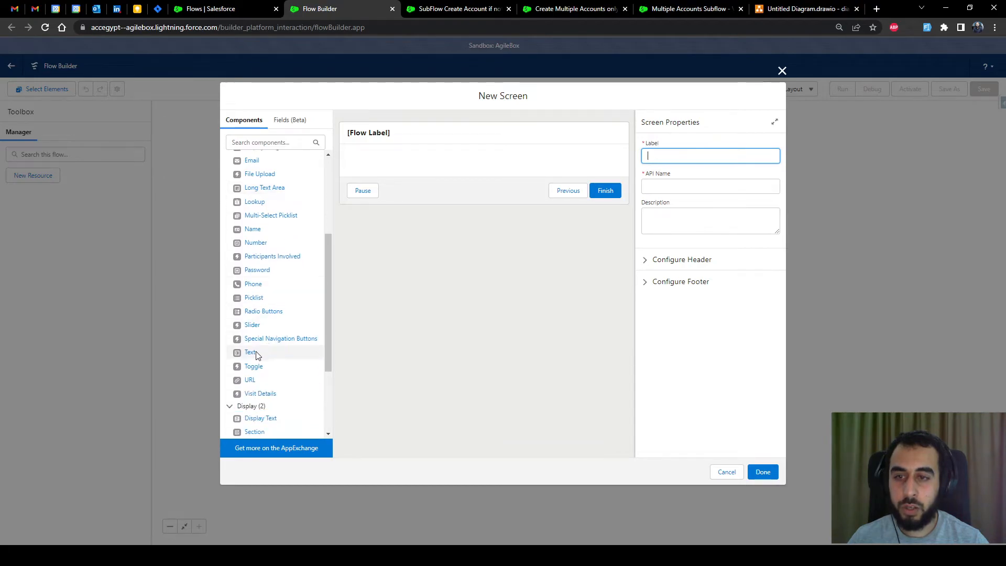
pyautogui.click(256, 356)
pyautogui.click(251, 356)
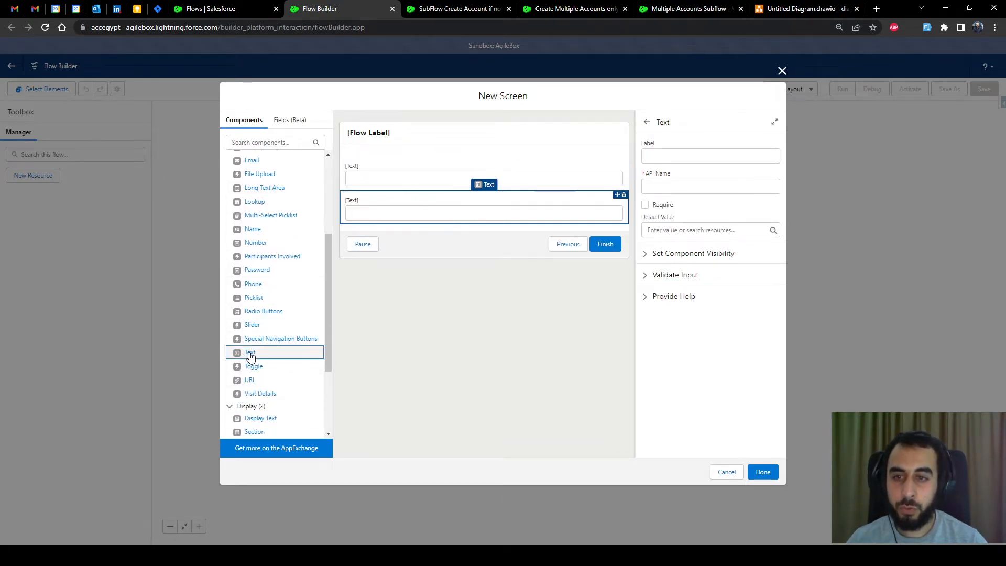
pyautogui.click(251, 353)
pyautogui.click(250, 353)
# - Label the first text input Company 1 and the second one Company 2
pyautogui.click(370, 184)
pyautogui.click(670, 157)
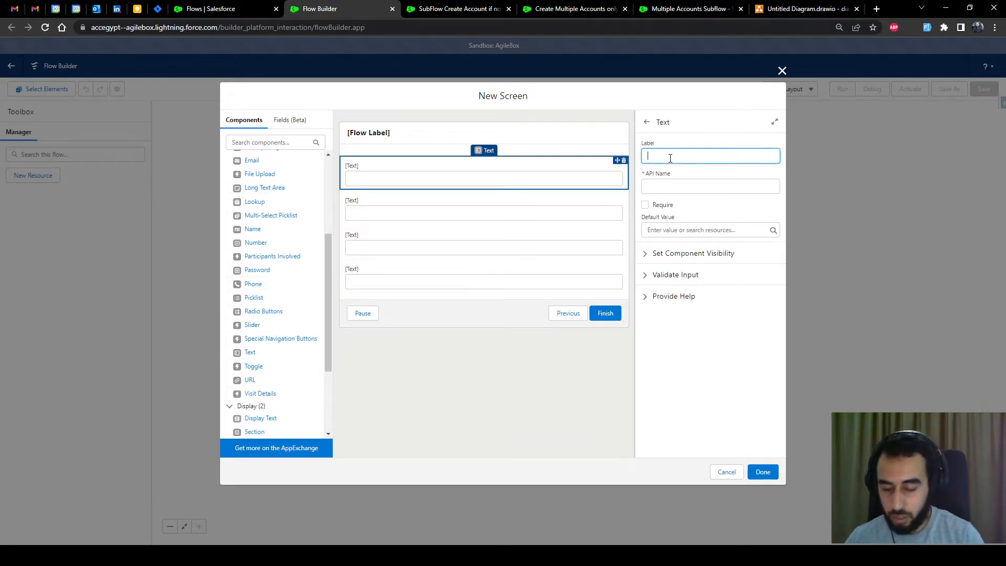
pyautogui.write('Compan')
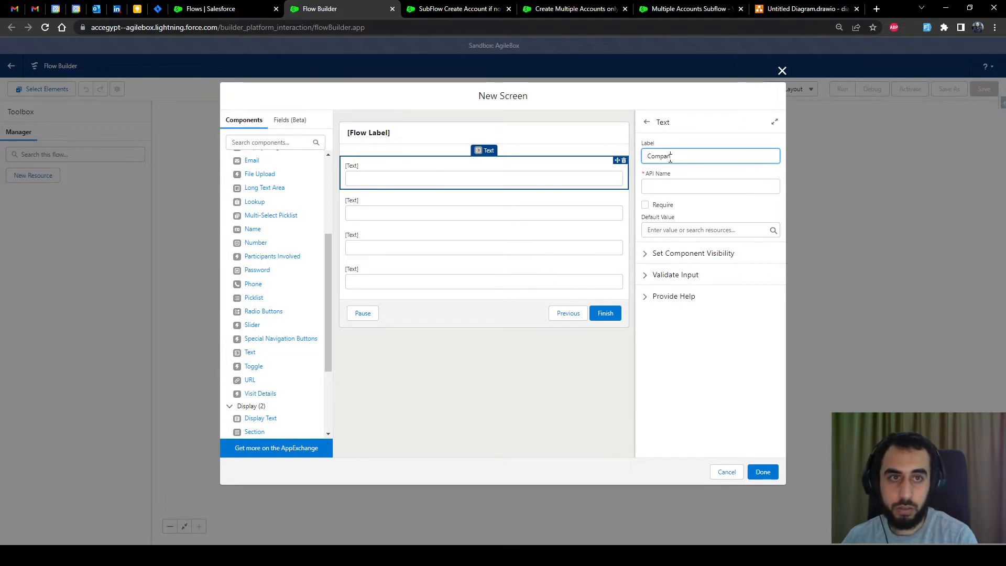
pyautogui.write('y 1')
pyautogui.click(701, 170)
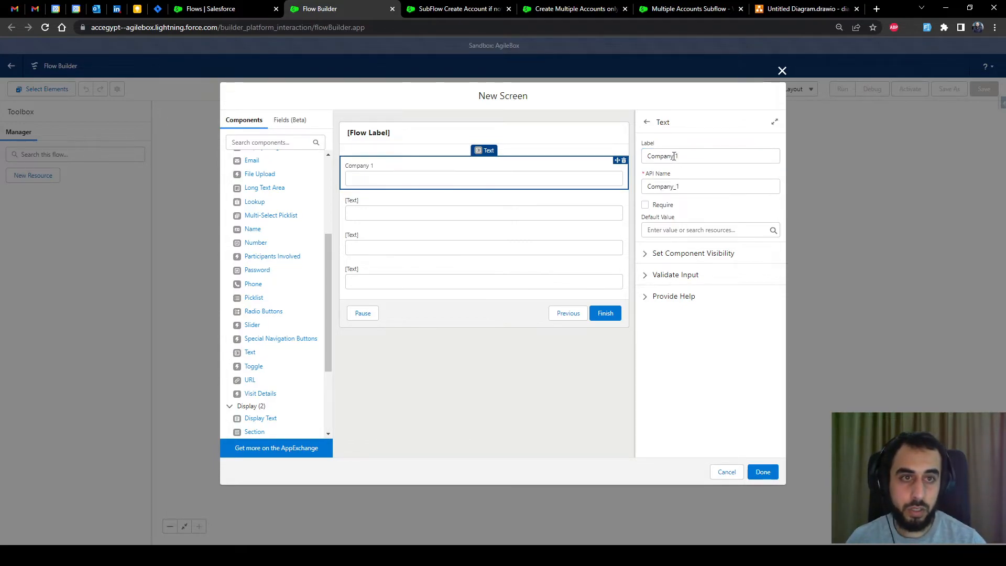
pyautogui.click(483, 202)
pyautogui.click(662, 157)
pyautogui.write('Company ')
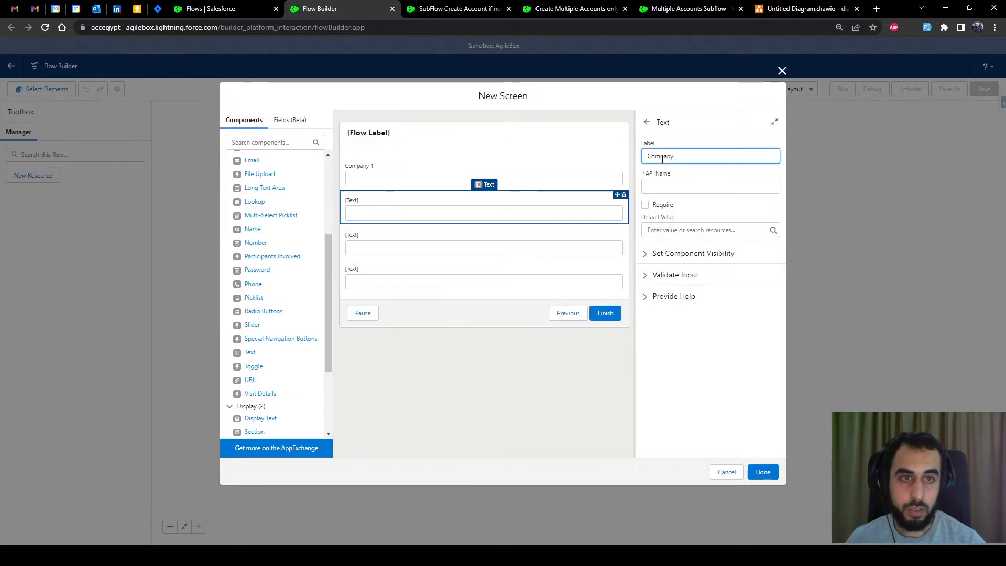
pyautogui.write('2')
# - Label the third text input Company 3 and the fourth Company 4, with Company_4 as the fourth's API name
pyautogui.click(543, 233)
pyautogui.click(687, 158)
pyautogui.write('Company')
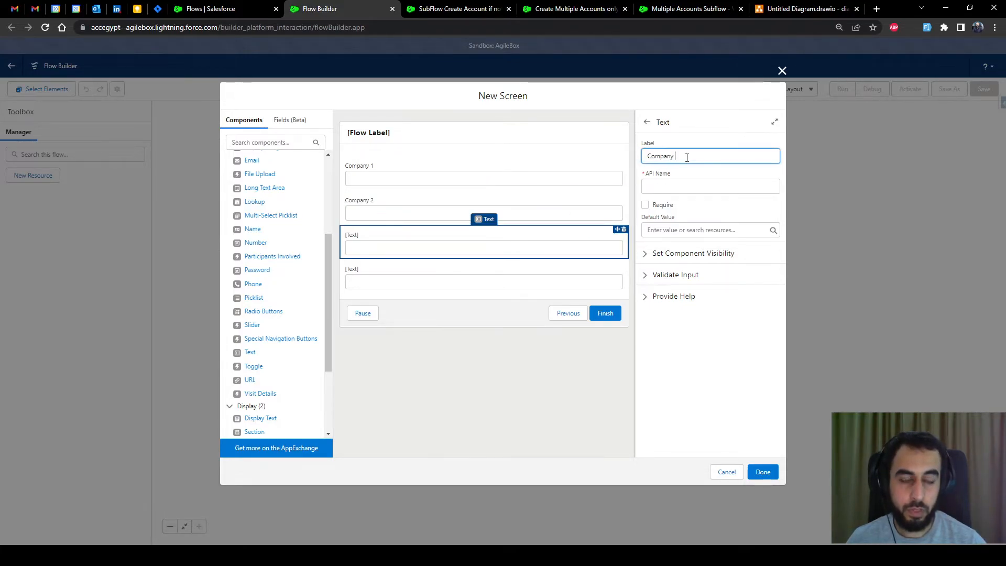
pyautogui.write('3')
pyautogui.click(460, 267)
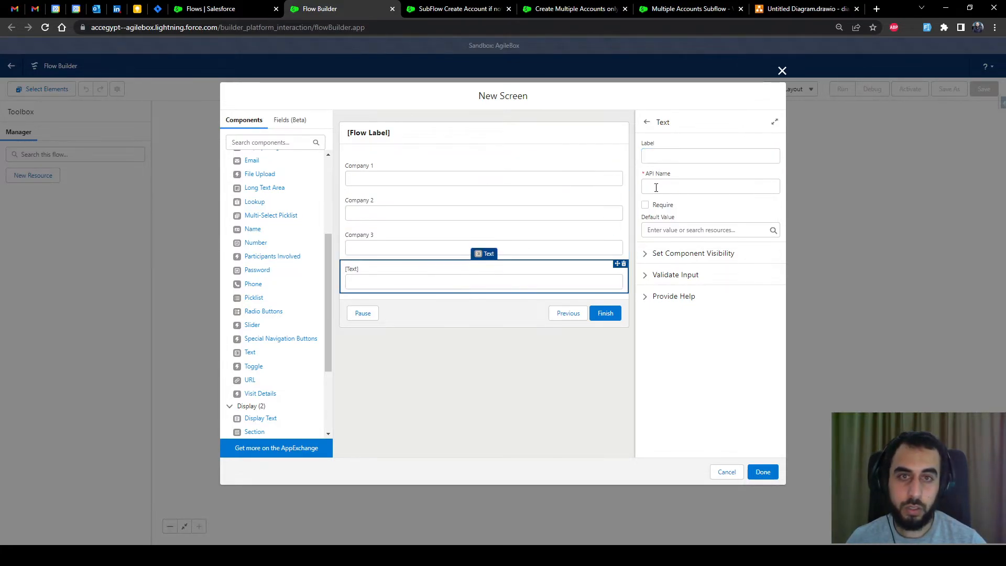
pyautogui.click(667, 157)
pyautogui.write('Company')
pyautogui.write('4')
pyautogui.click(678, 186)
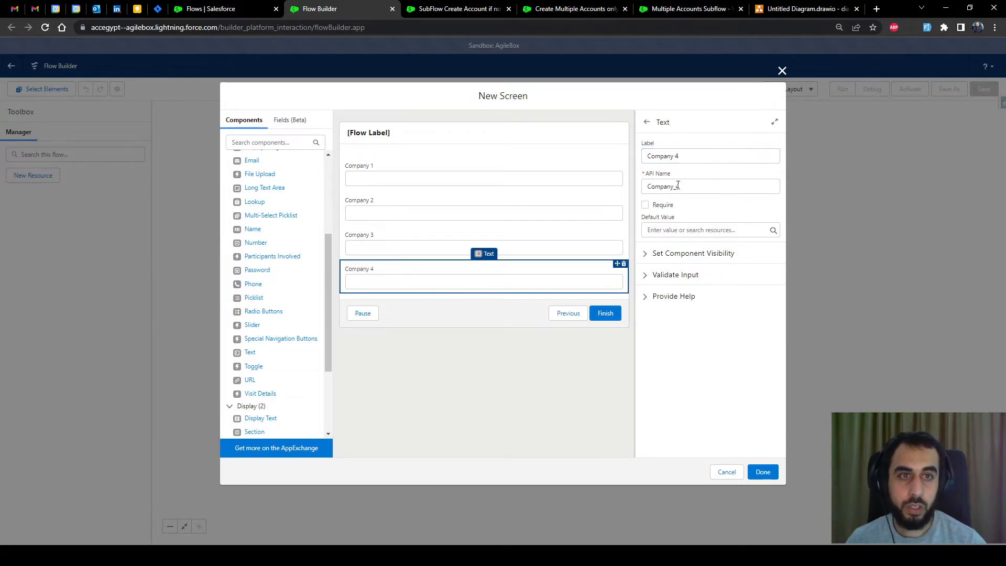
pyautogui.click(680, 186)
pyautogui.click(694, 174)
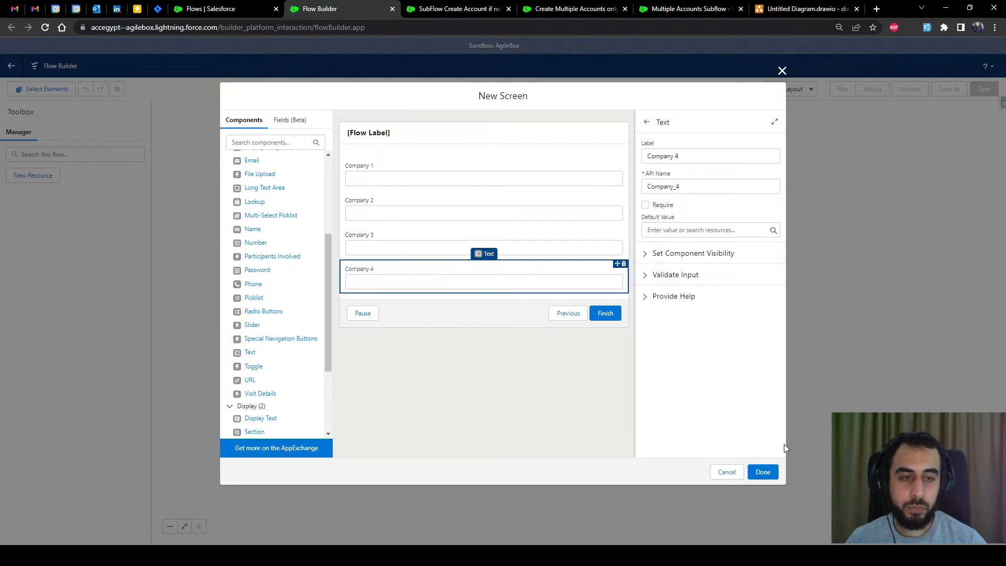
# - Label the screen Info Screen with the API name Info_Screen and finish the element
pyautogui.click(764, 472)
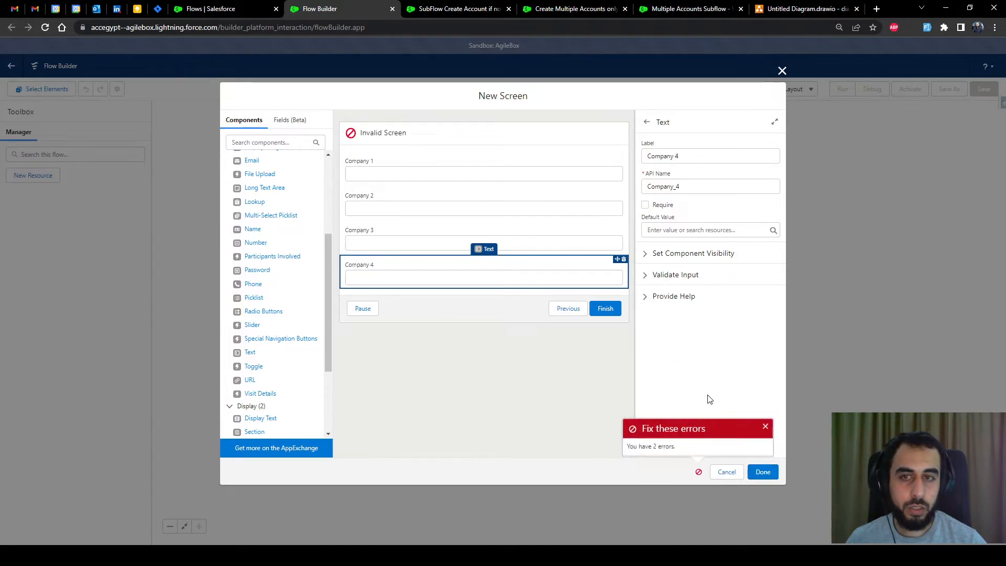
pyautogui.click(508, 142)
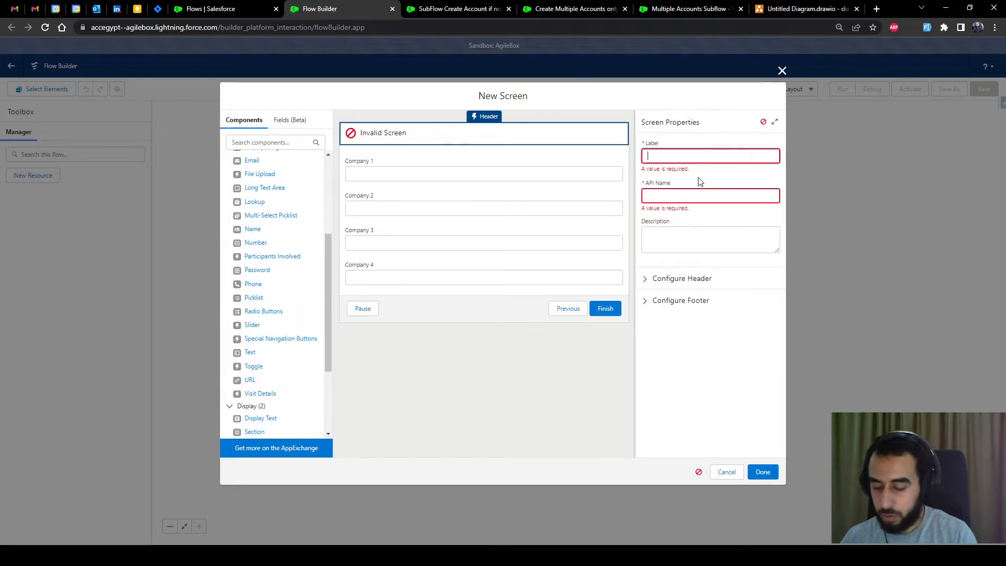
pyautogui.write('Info')
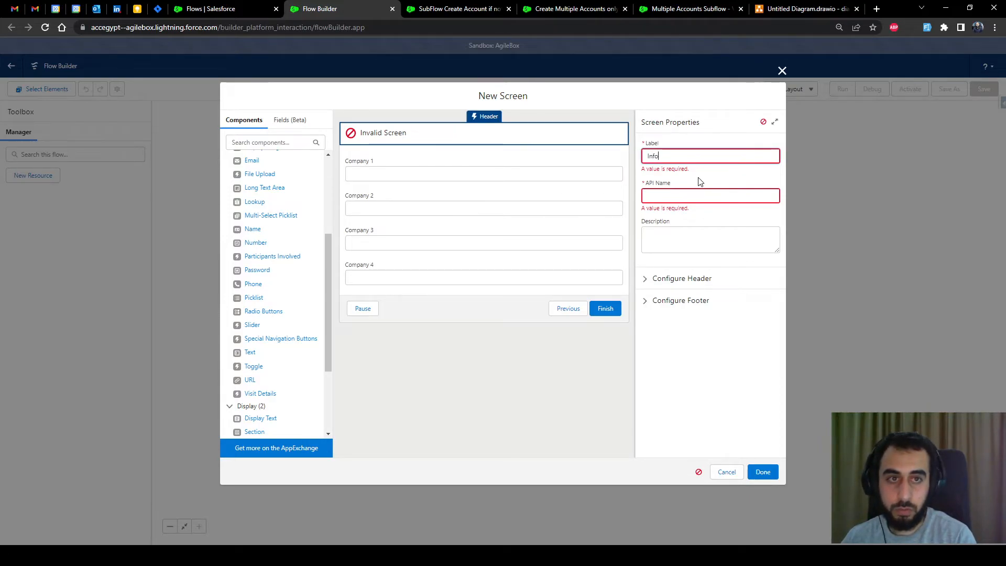
pyautogui.write(' Screen')
pyautogui.click(697, 184)
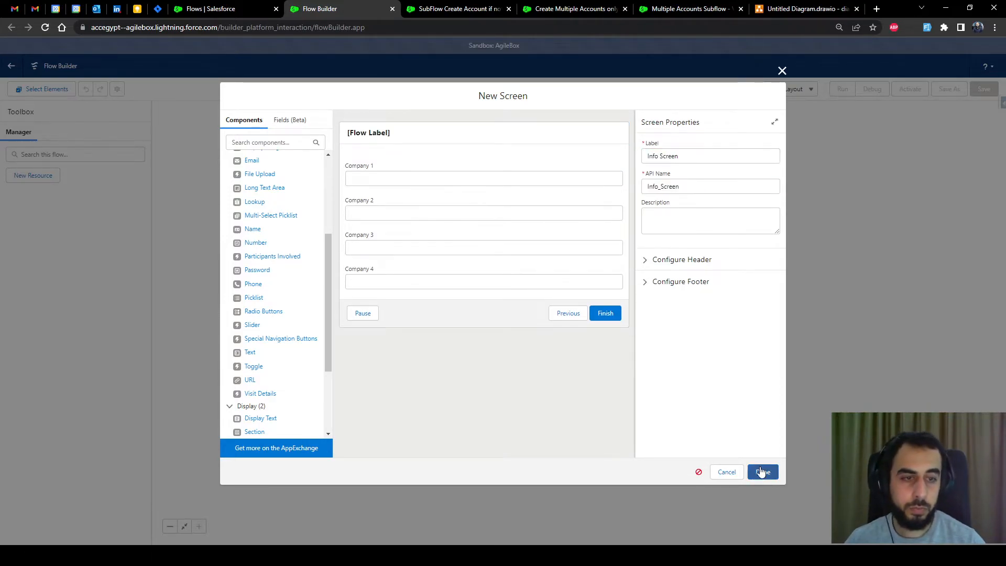
pyautogui.click(762, 472)
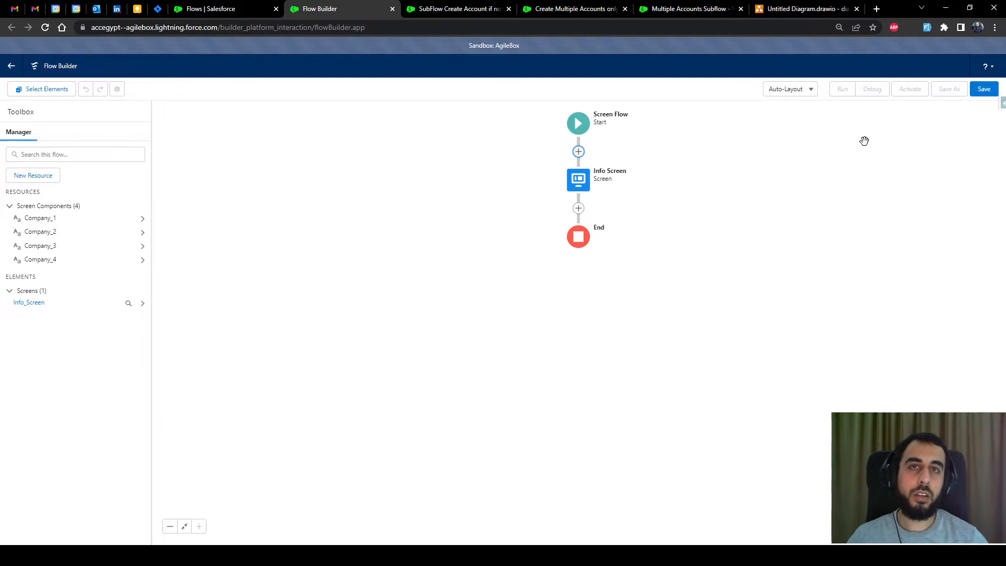
# - Review the company text inputs on the Info Screen element and close it without editing
pyautogui.click(578, 180)
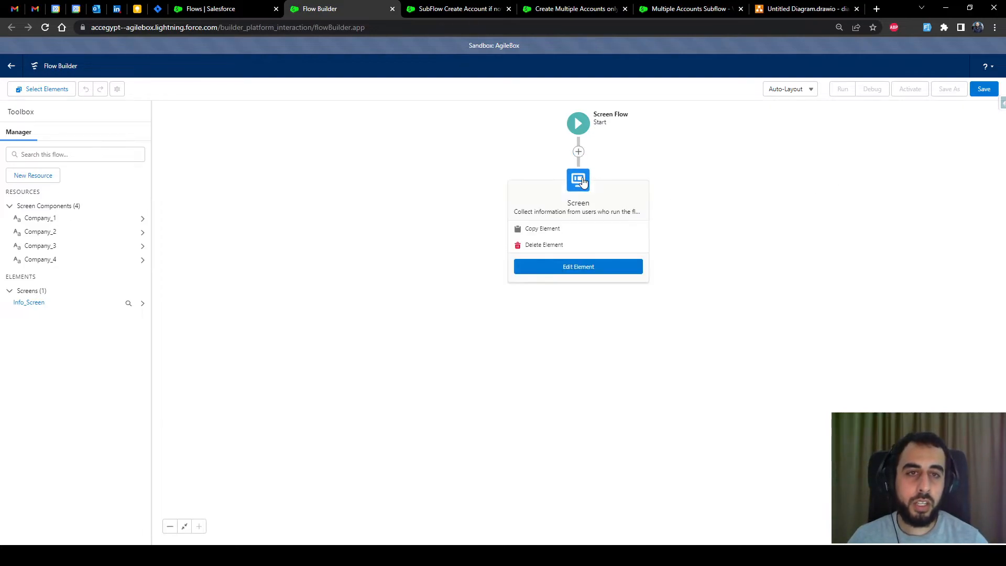
pyautogui.click(543, 265)
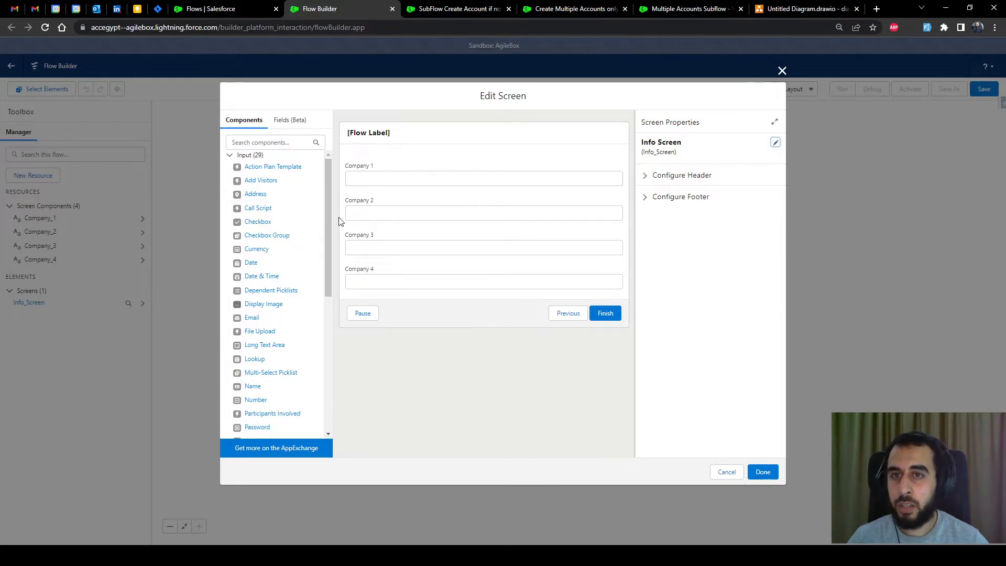
pyautogui.click(781, 71)
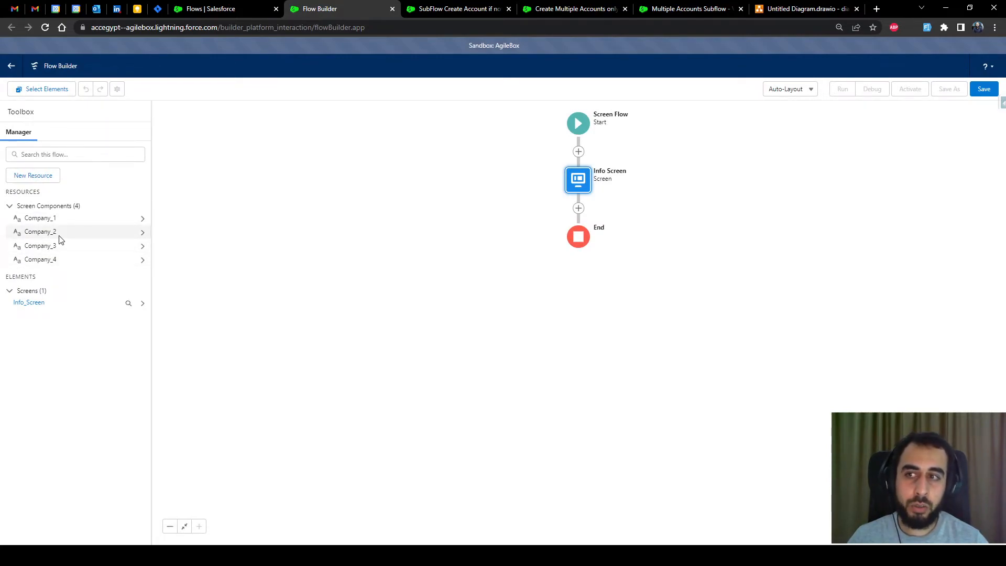
# - Add a subflow element after the Info Screen that references the SubFlow Create Account if not exist flow
pyautogui.click(579, 208)
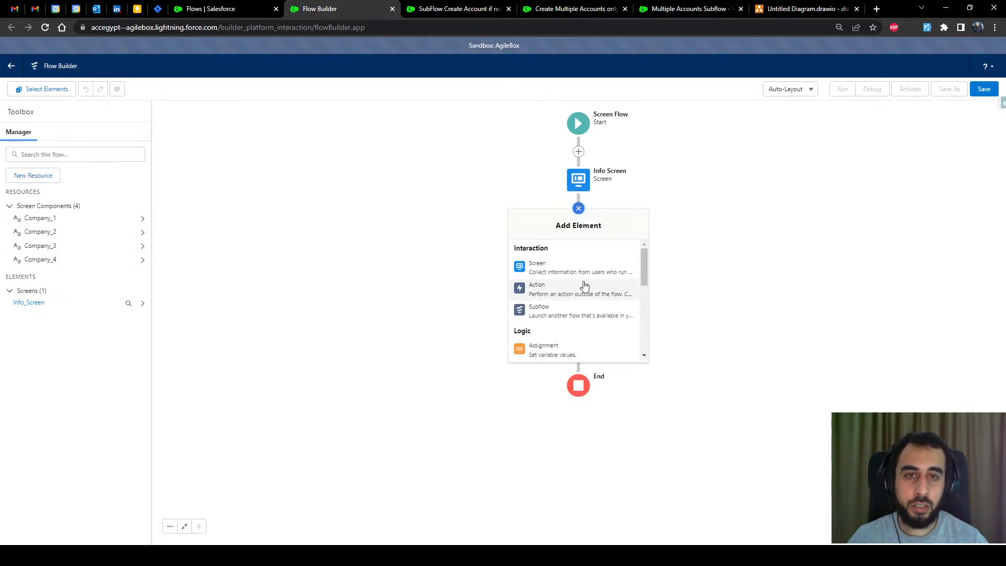
pyautogui.click(541, 310)
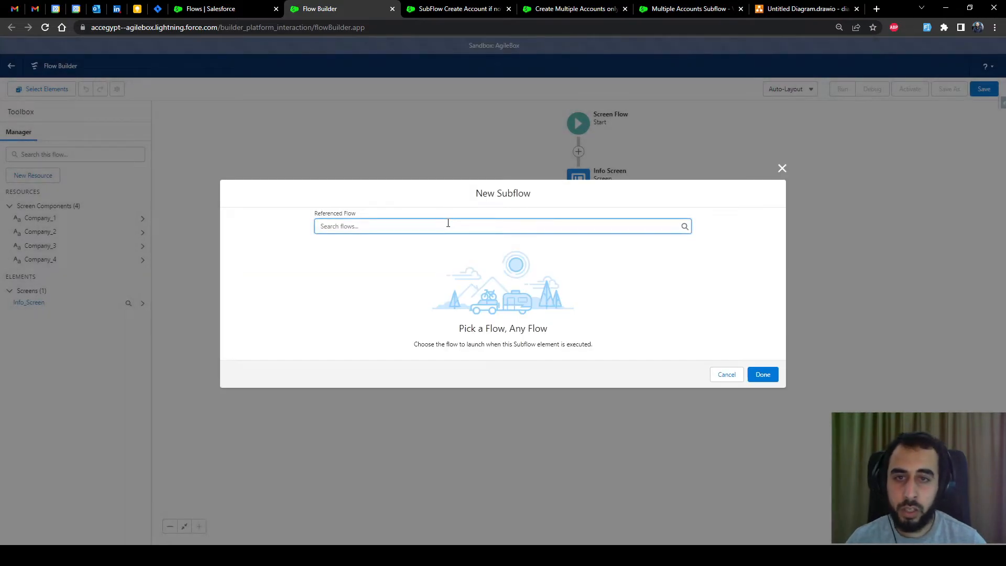
pyautogui.click(447, 224)
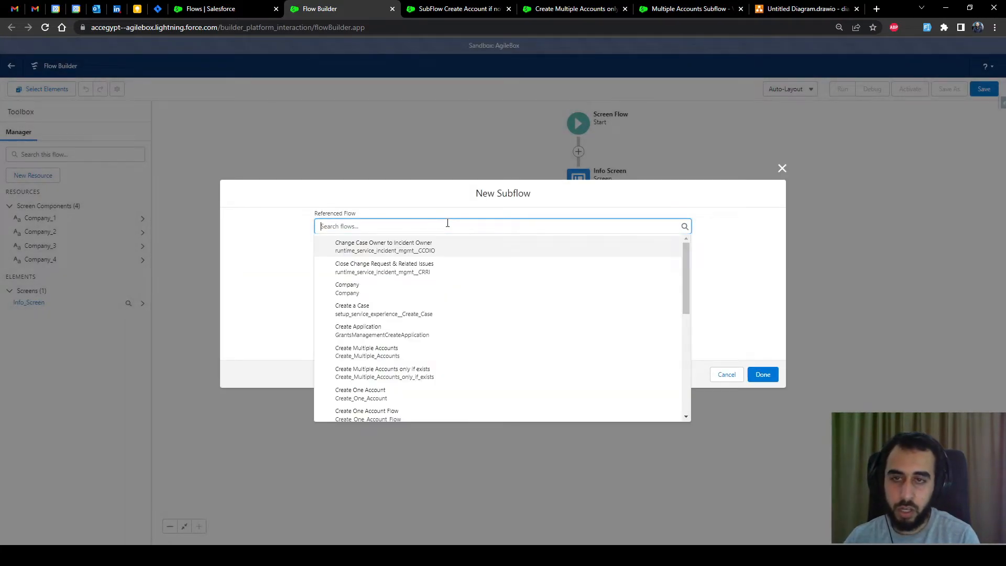
pyautogui.write('subflow')
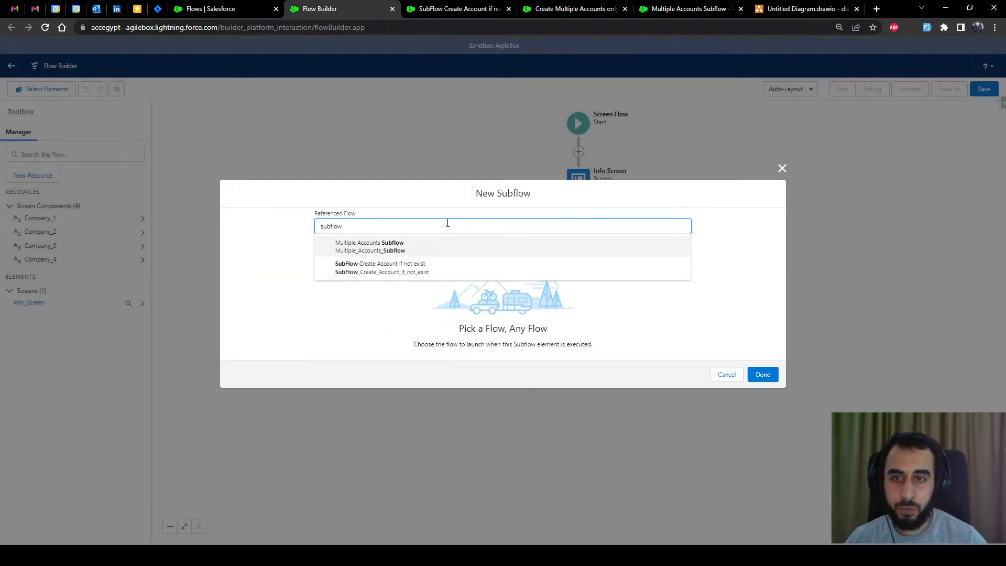
pyautogui.click(403, 273)
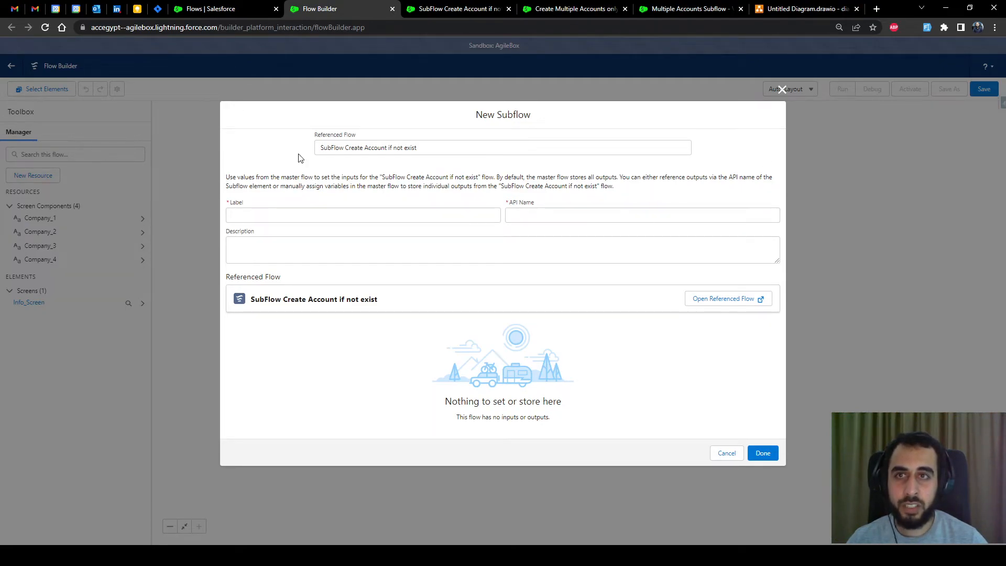
# - Label the subflow element SubFlow Create Account if not exist 1, with API name SubFlow_Create_Account_if_not_exist_1, and finish it
pyautogui.click(403, 148)
pyautogui.hotkey('ctrl', 'c')
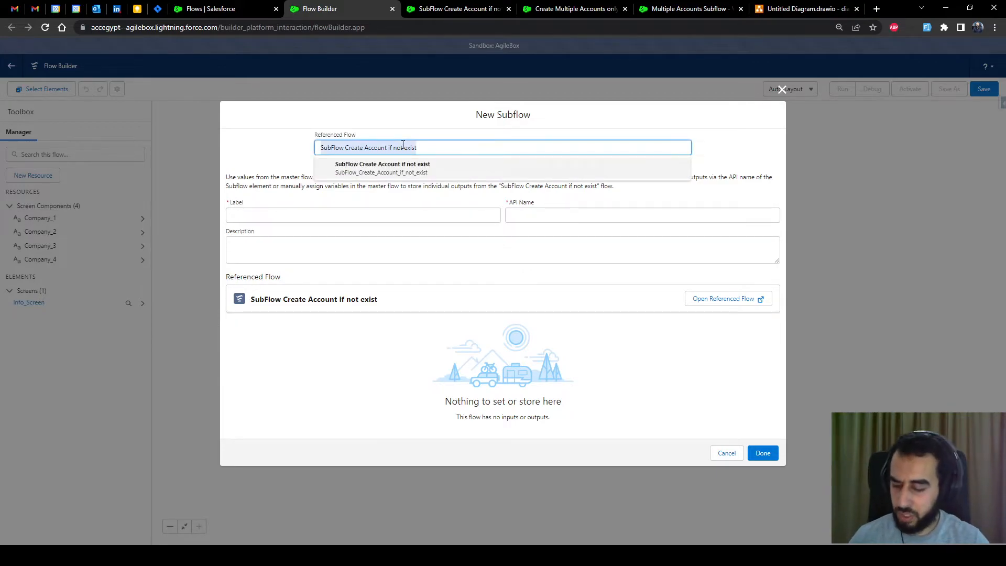
pyautogui.click(278, 216)
pyautogui.hotkey('ctrl', 'v')
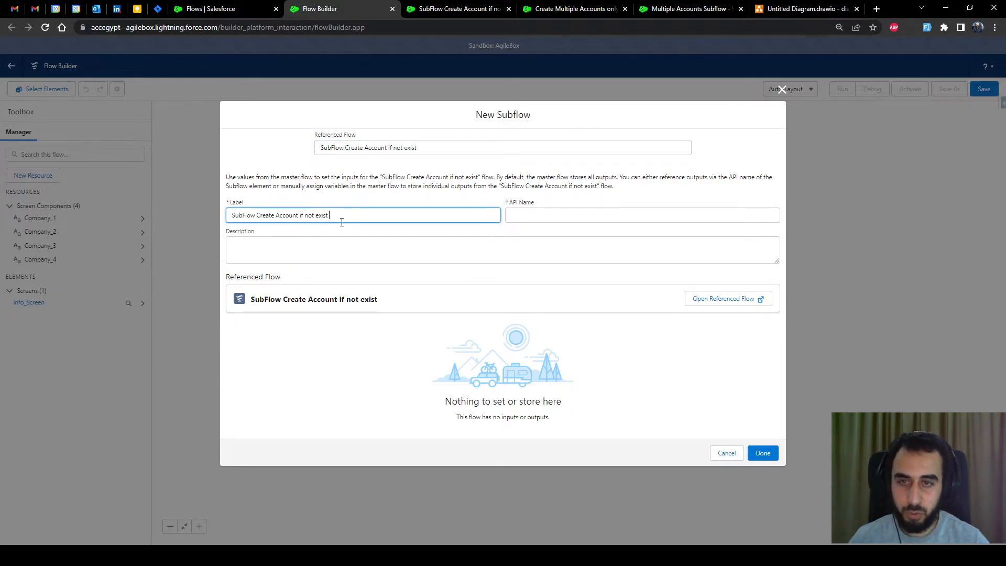
pyautogui.write('1')
pyautogui.press('Tab')
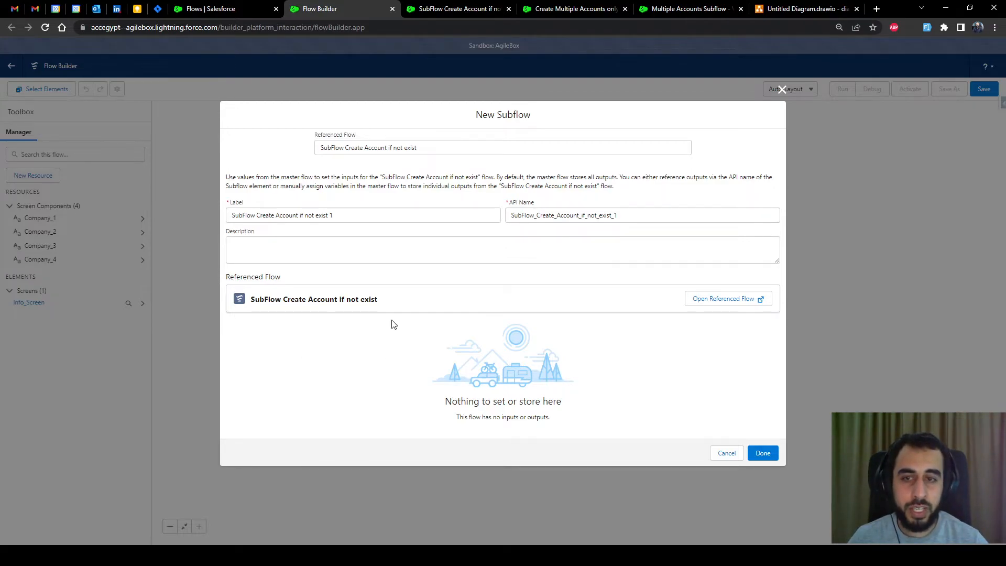
pyautogui.click(763, 453)
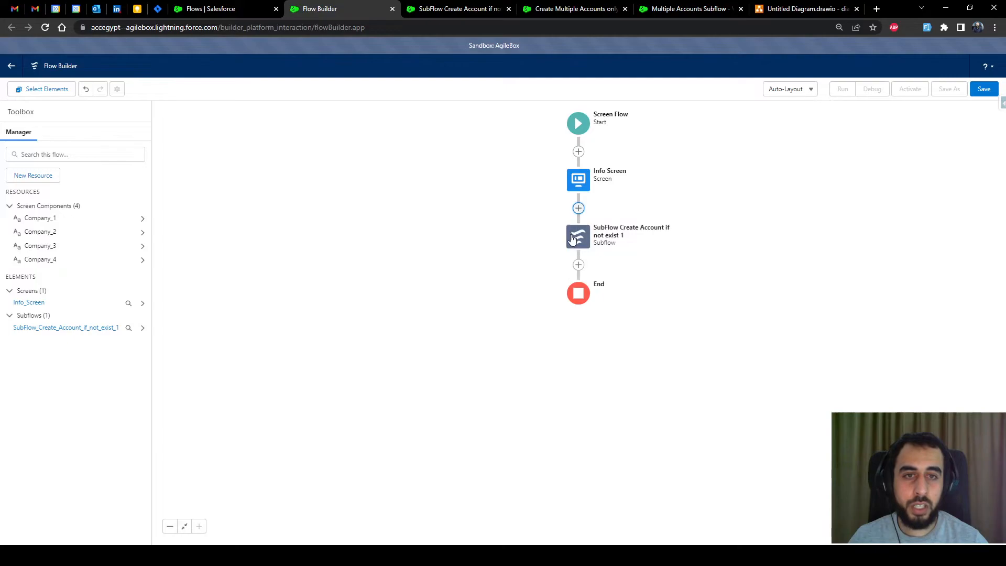
pyautogui.doubleClick(577, 237)
pyautogui.click(763, 409)
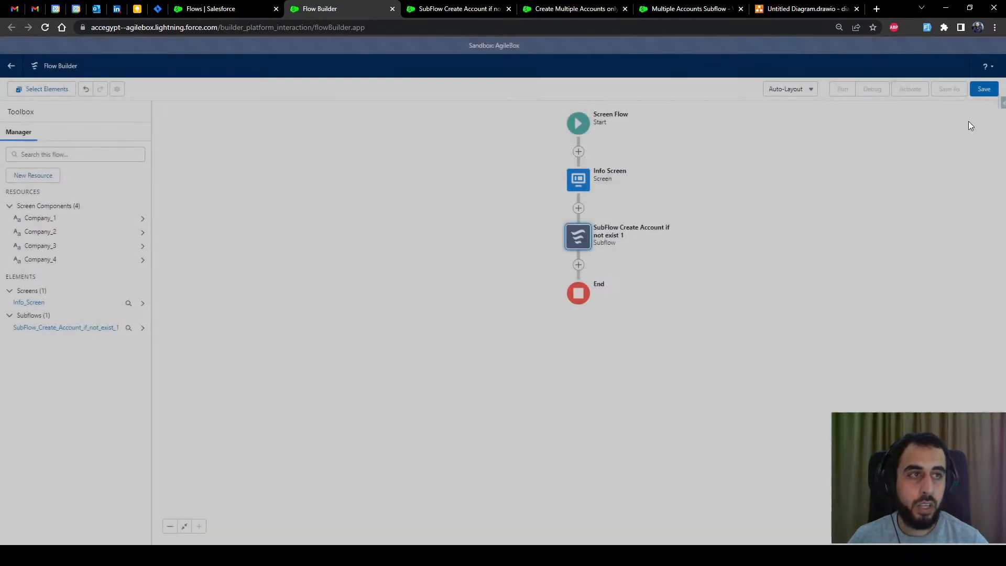
# - Save the screen flow with the label Master Flow Create Accounts
pyautogui.click(983, 90)
pyautogui.click(379, 255)
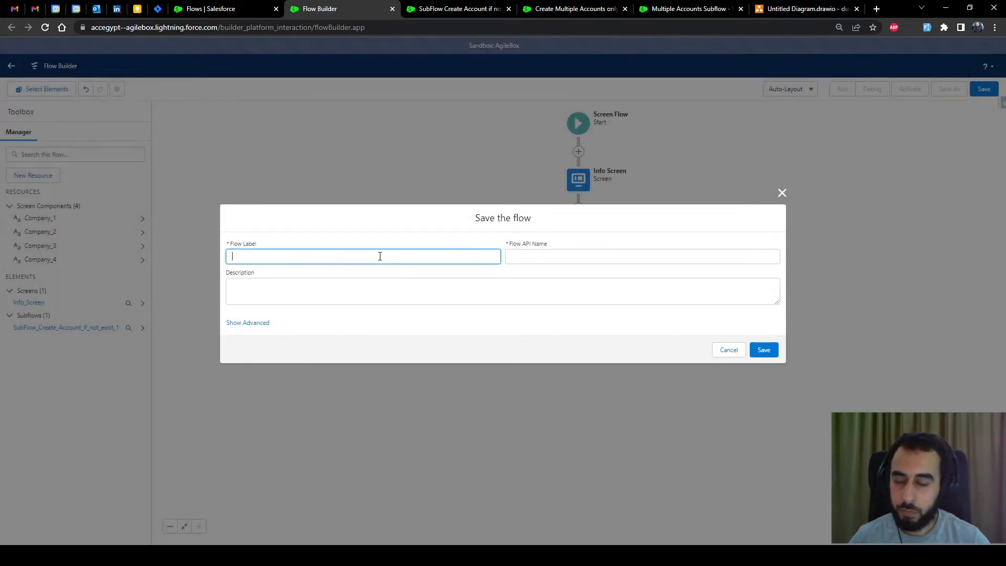
pyautogui.write('Masrter Flow Create Accounts')
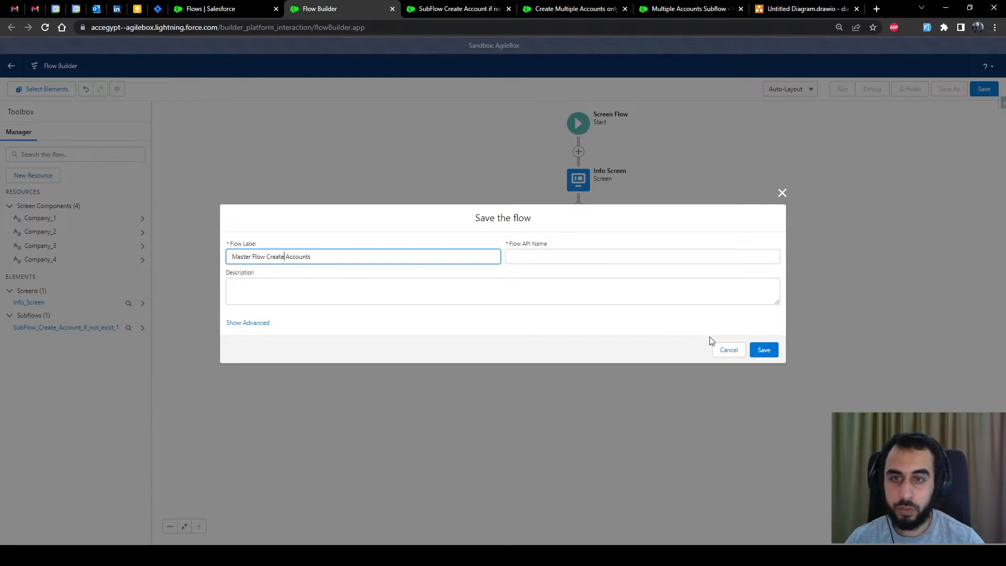
pyautogui.click(763, 350)
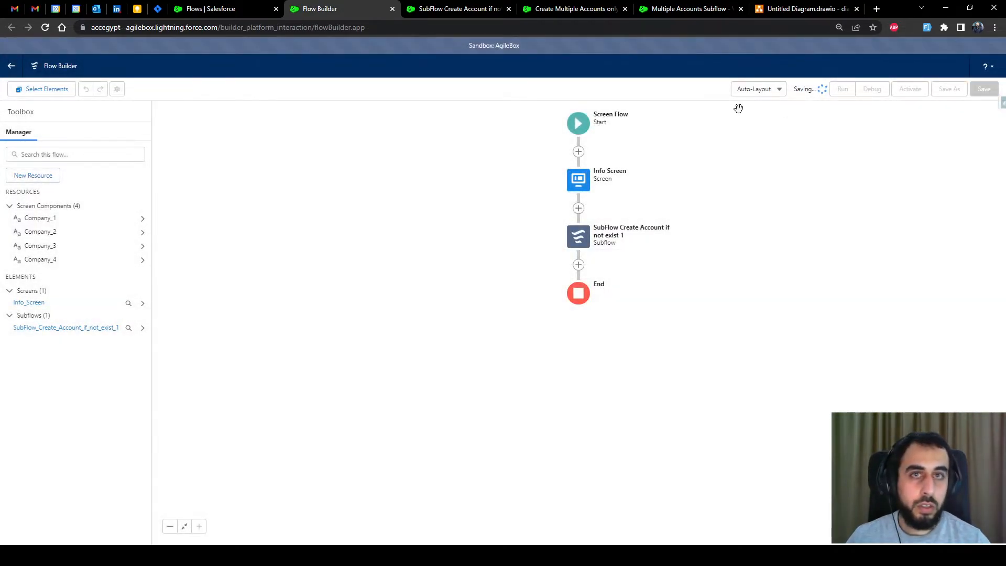
# - In the SubFlow Create Account if not exist flow, make the Sub_TextVar_Company variable available for input and save the flow
pyautogui.click(446, 10)
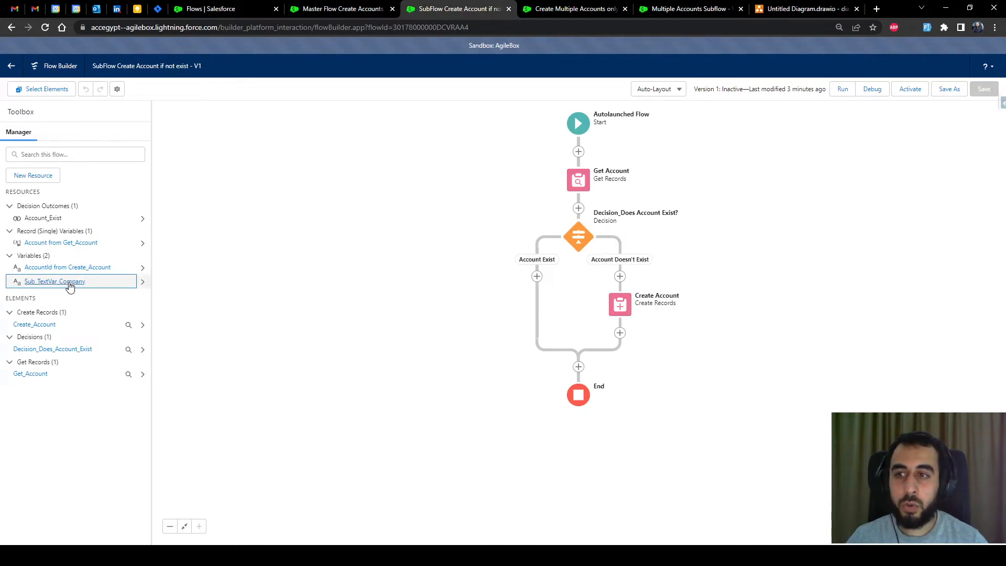
pyautogui.click(70, 283)
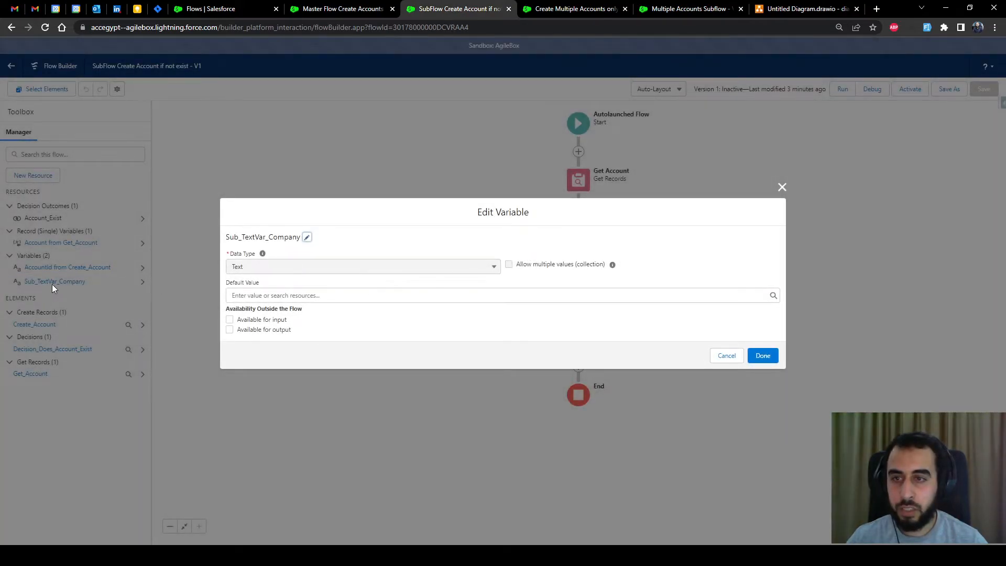
pyautogui.click(230, 319)
pyautogui.click(761, 356)
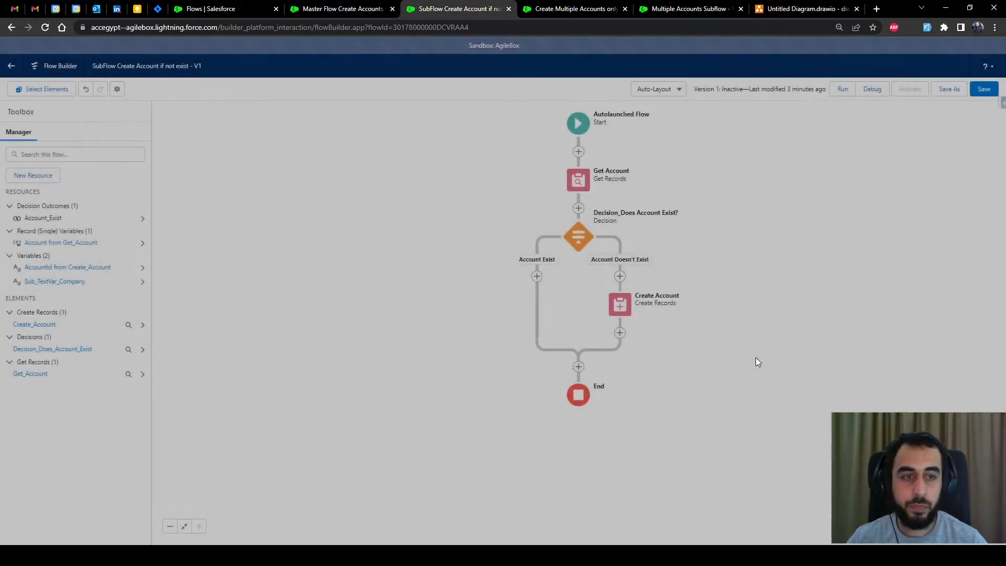
pyautogui.click(984, 89)
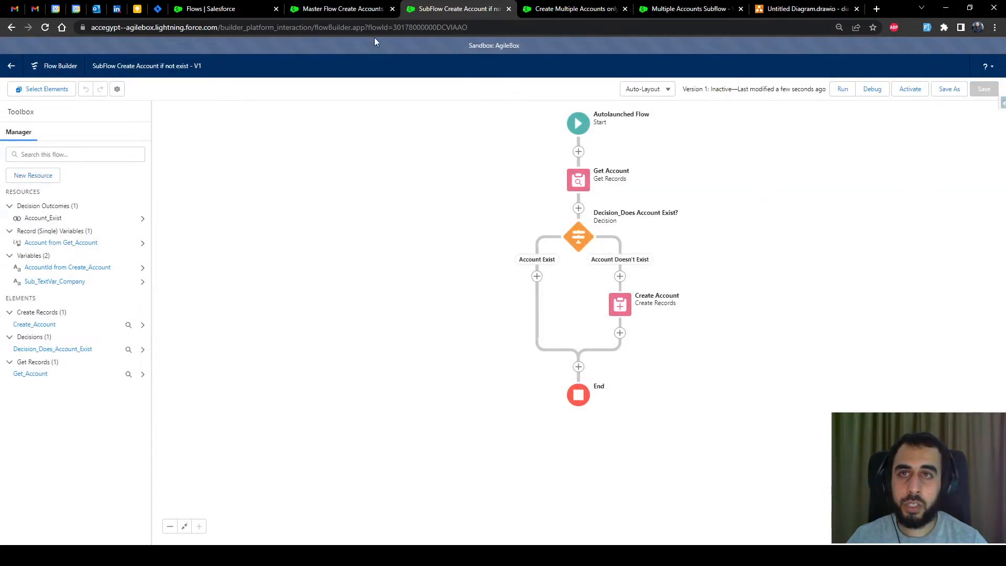
# - Return to Master Flow Create Accounts, review and dismiss its listed issues, and reload the flow
pyautogui.click(348, 10)
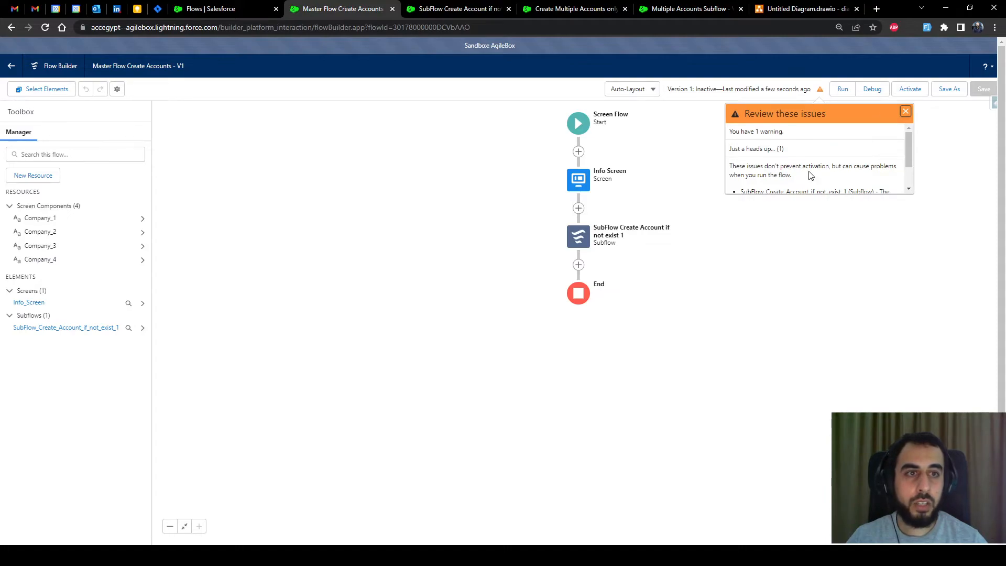
pyautogui.scroll(-1, 832, 181)
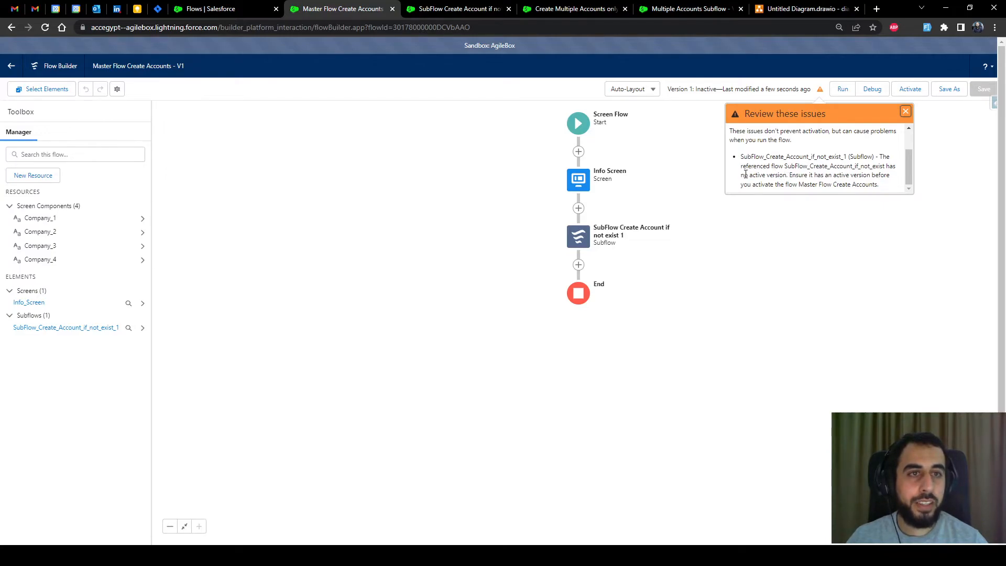
pyautogui.moveTo(741, 175); pyautogui.dragTo(784, 176)
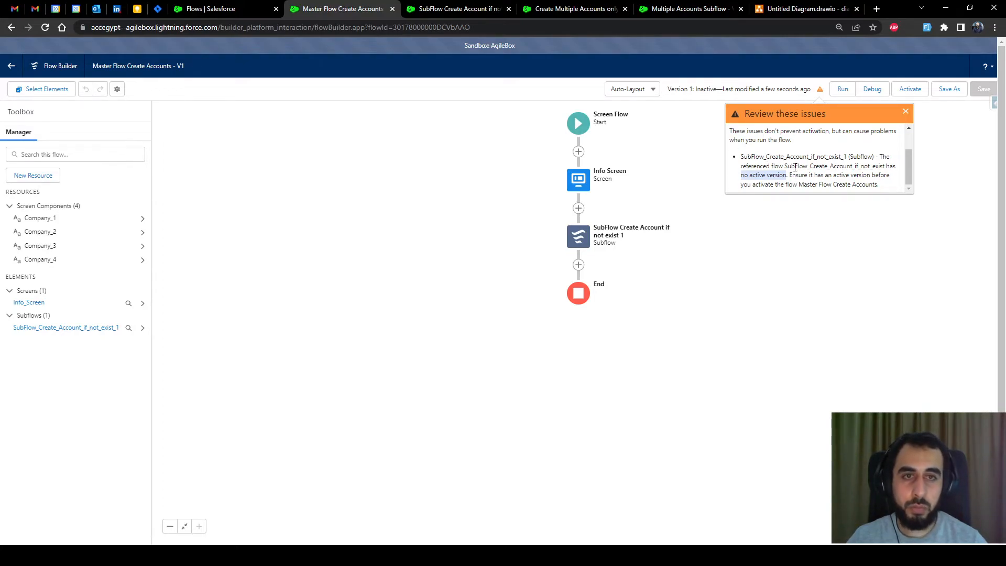
pyautogui.click(906, 111)
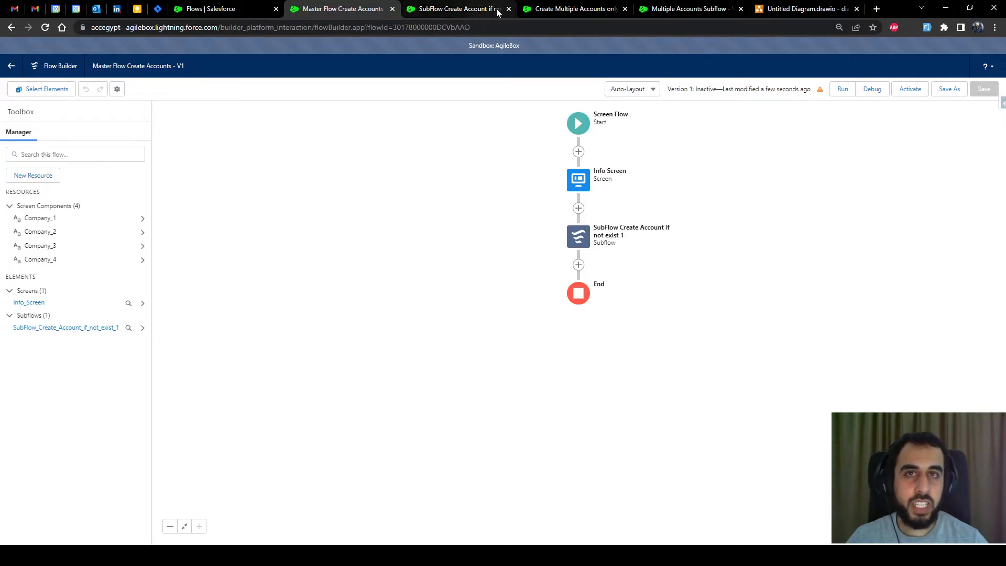
pyautogui.click(45, 27)
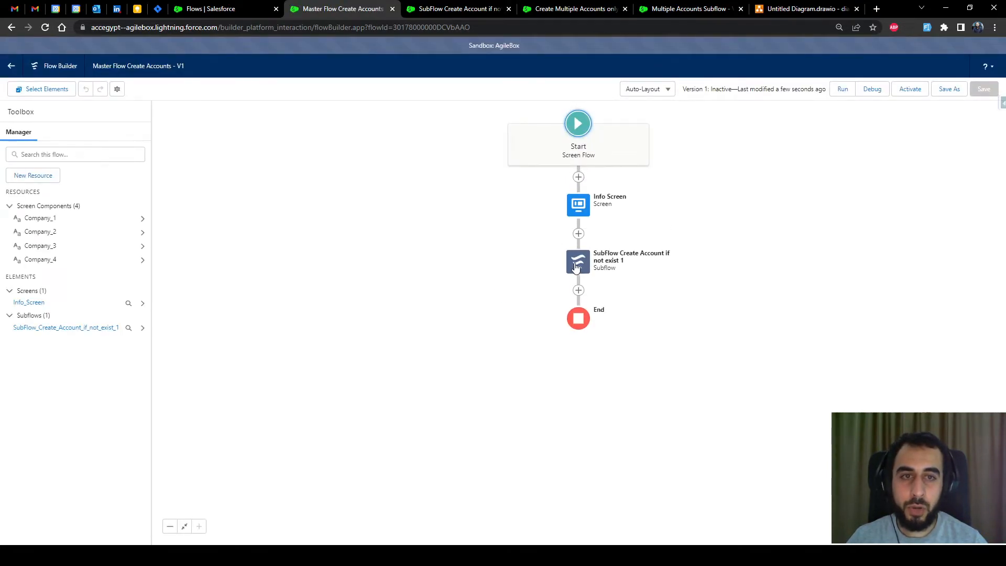
# - Include the Sub_TextVar_Company input in the subflow element and set its value to the Company_1 screen component
pyautogui.doubleClick(575, 266)
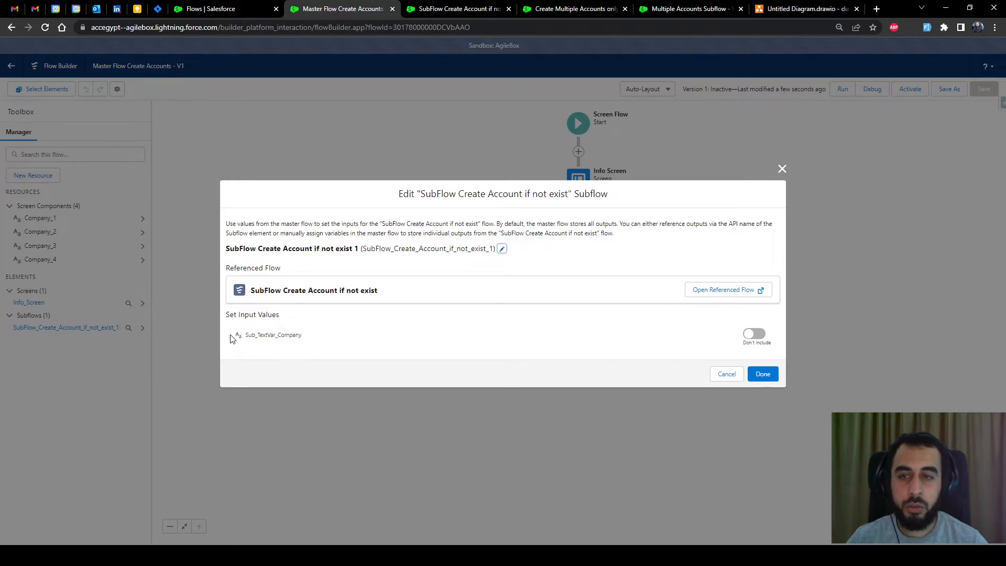
pyautogui.moveTo(301, 336); pyautogui.dragTo(243, 336)
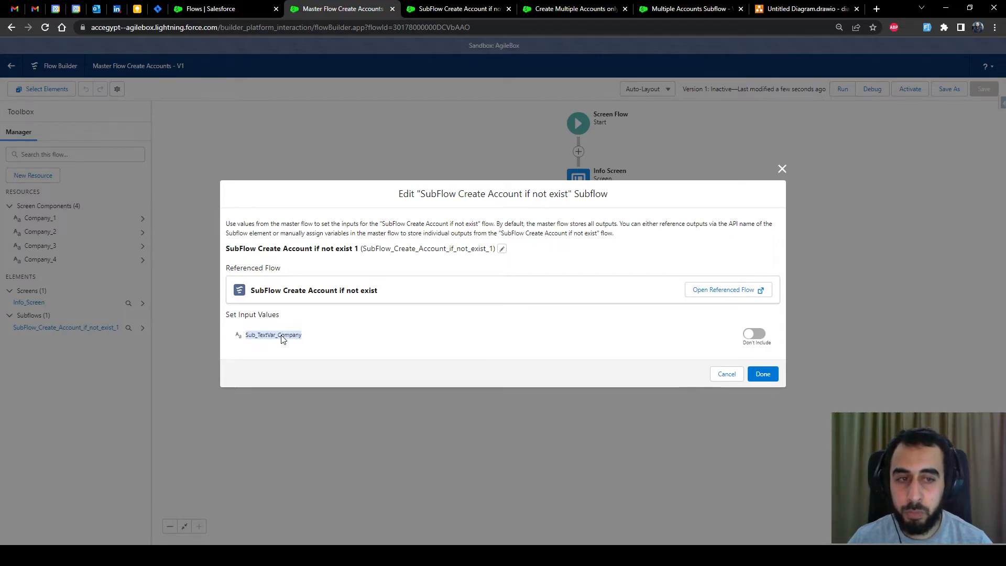
pyautogui.click(755, 333)
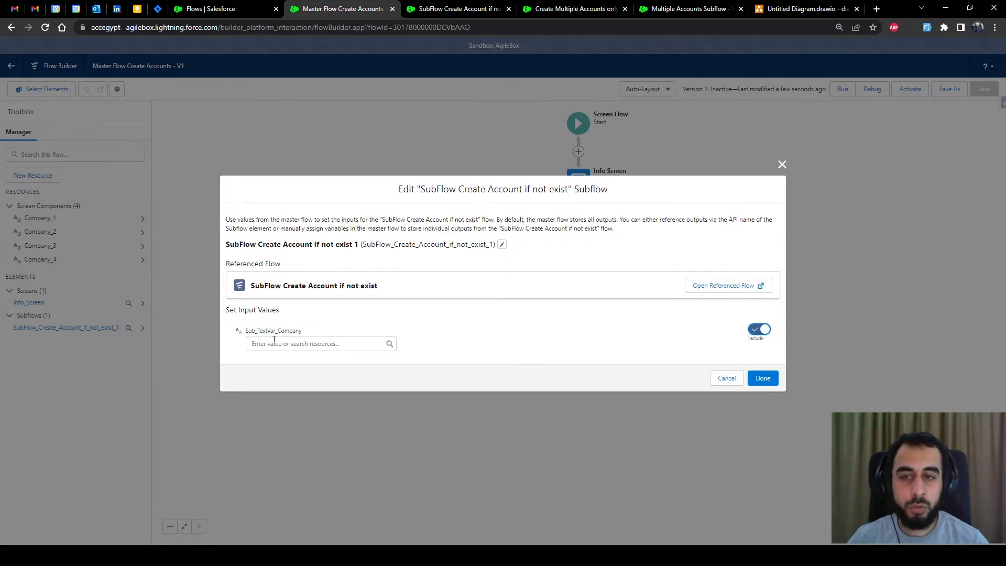
pyautogui.click(274, 341)
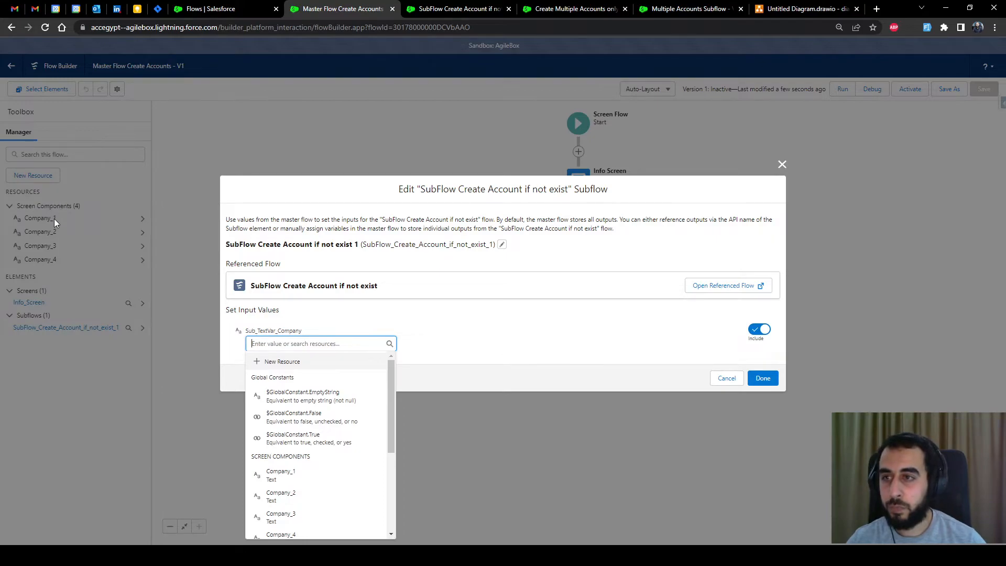
pyautogui.click(292, 472)
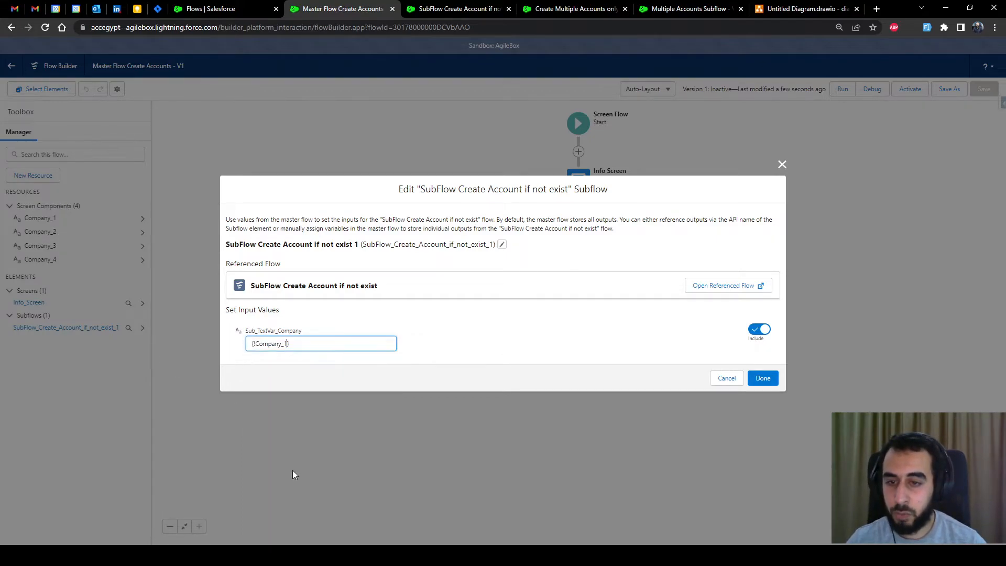
pyautogui.click(764, 379)
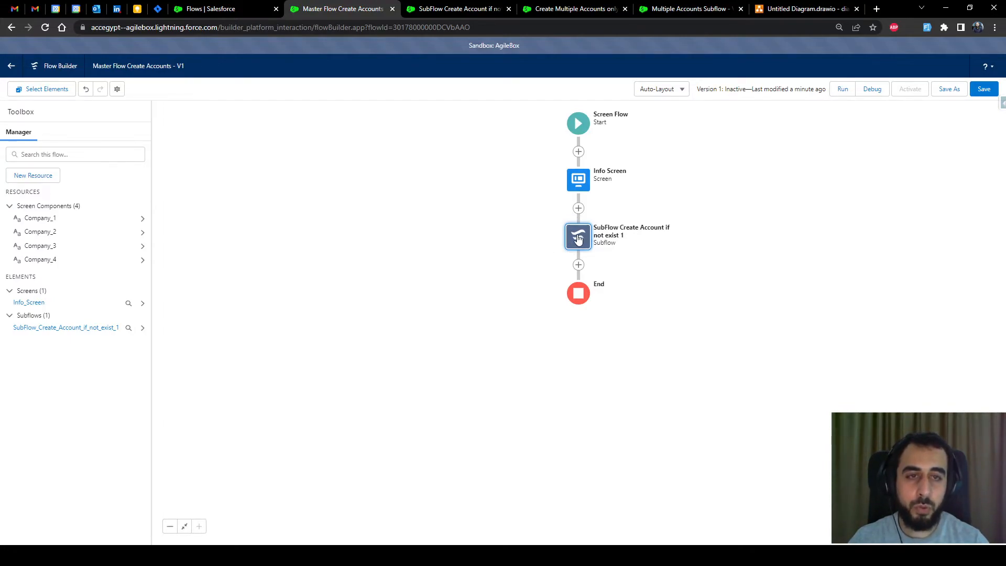
# - Copy the SubFlow Create Account if not exist 1 element and paste it directly below the original
pyautogui.click(575, 239)
pyautogui.click(555, 285)
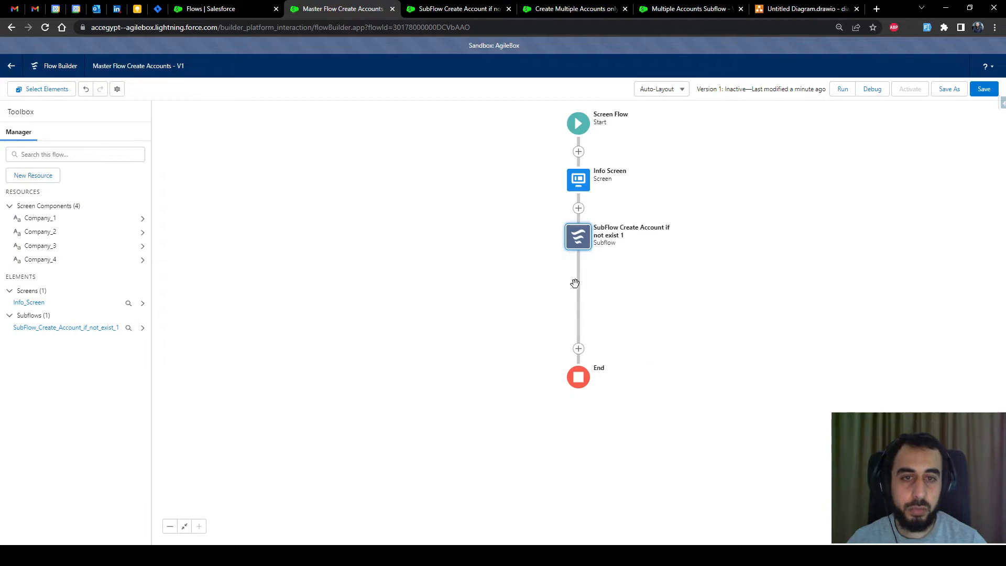
pyautogui.click(579, 264)
pyautogui.click(566, 318)
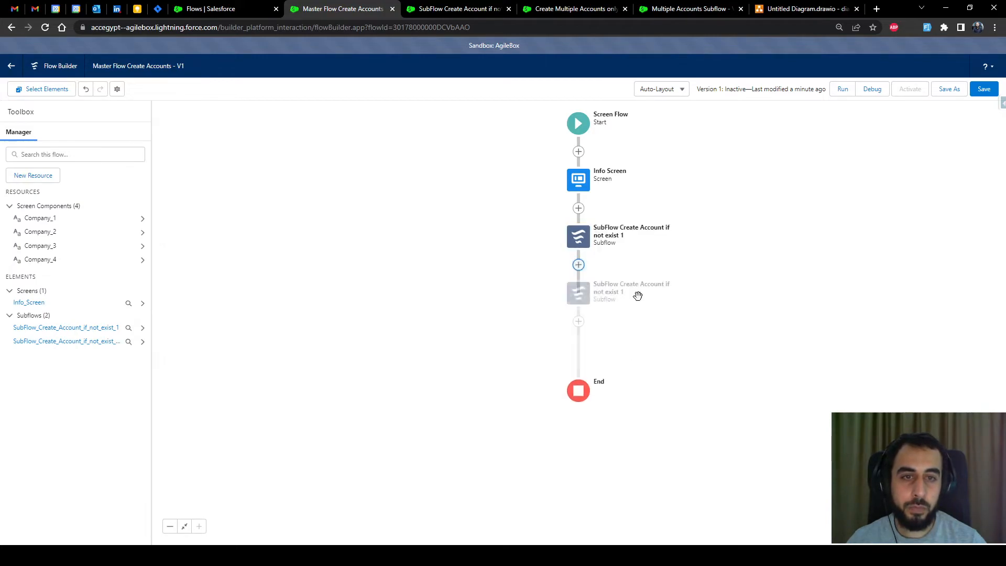
# - Relabel the pasted subflow SubFlow Create Account if not exist 2 and set its API name to SubFlow_Create_Account_if_not_exist2
pyautogui.doubleClick(569, 290)
pyautogui.click(509, 245)
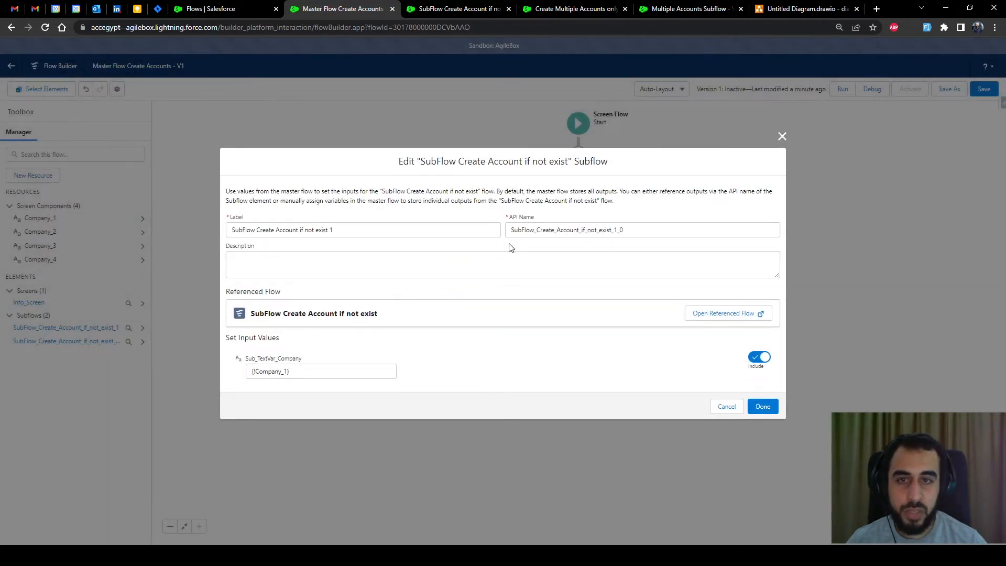
pyautogui.click(333, 230)
pyautogui.press('BackSpace')
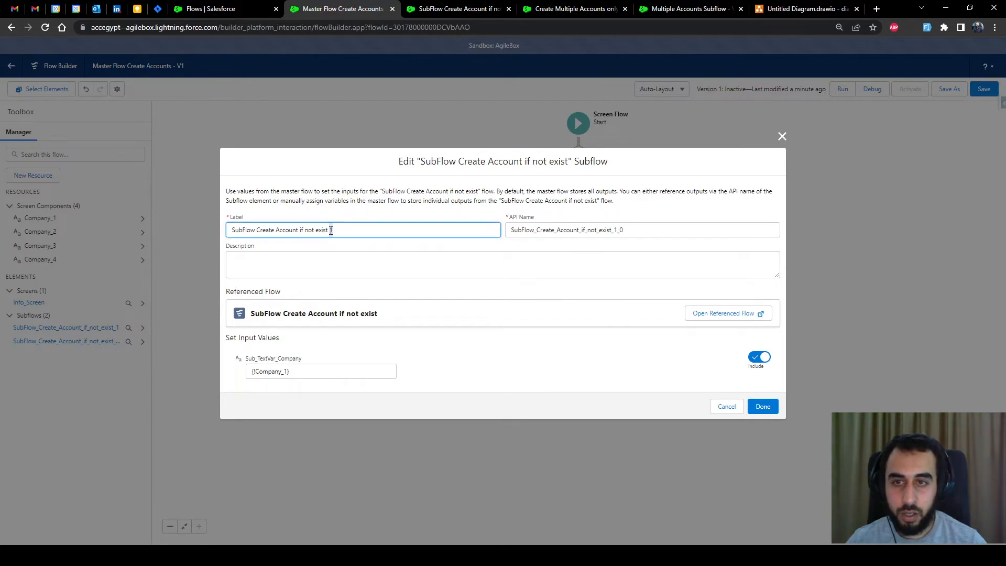
pyautogui.write('2')
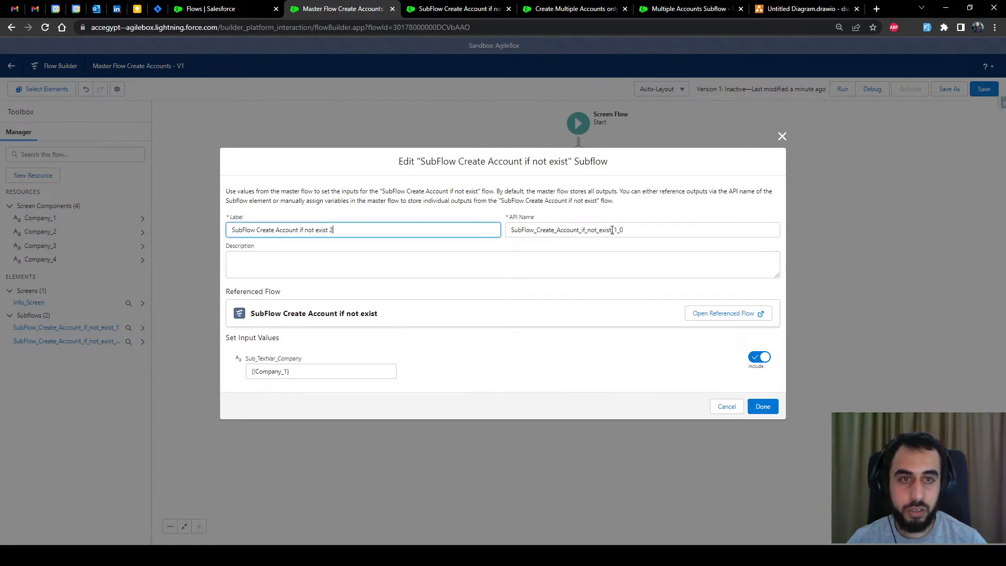
pyautogui.moveTo(612, 230); pyautogui.dragTo(639, 228)
pyautogui.write('2')
pyautogui.click(608, 217)
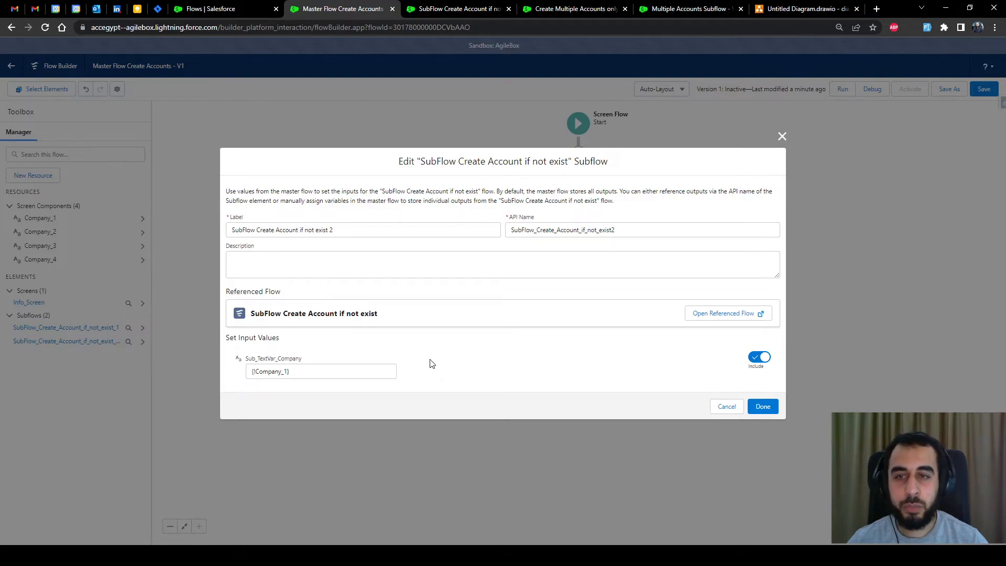
# - Set the Sub_TextVar_Company input of SubFlow Create Account if not exist 2 to {!Company_2} and apply the change
pyautogui.click(286, 372)
pyautogui.press('BackSpace')
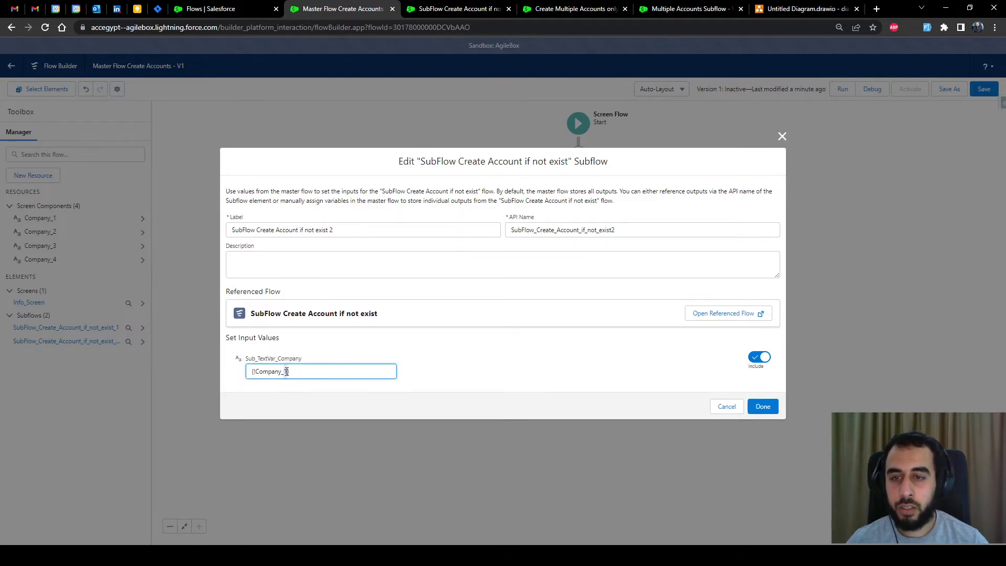
pyautogui.write('2')
pyautogui.click(346, 349)
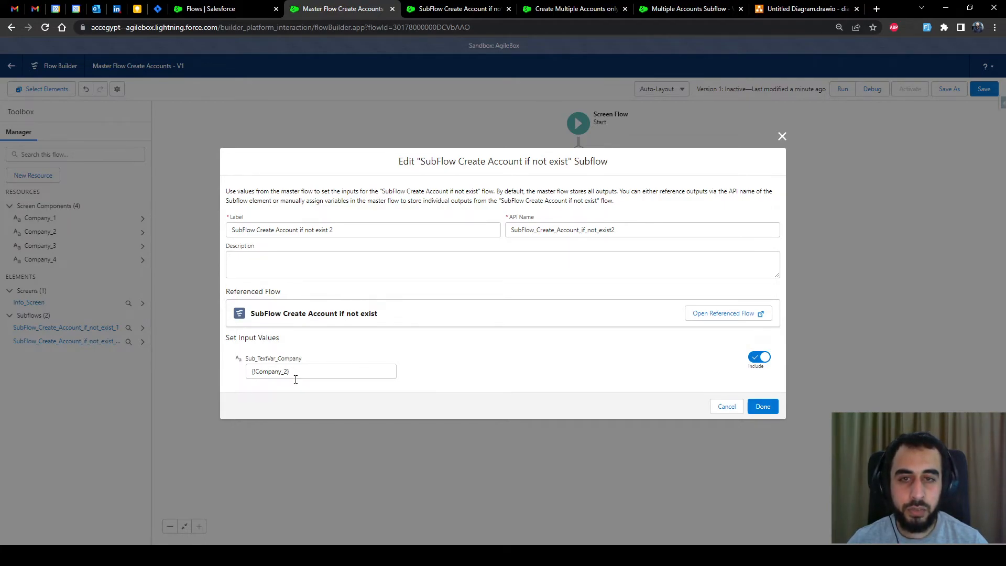
pyautogui.click(763, 408)
# - Copy the SubFlow Create Account if not exist 2 element and paste it directly below the original
pyautogui.click(579, 306)
pyautogui.click(576, 340)
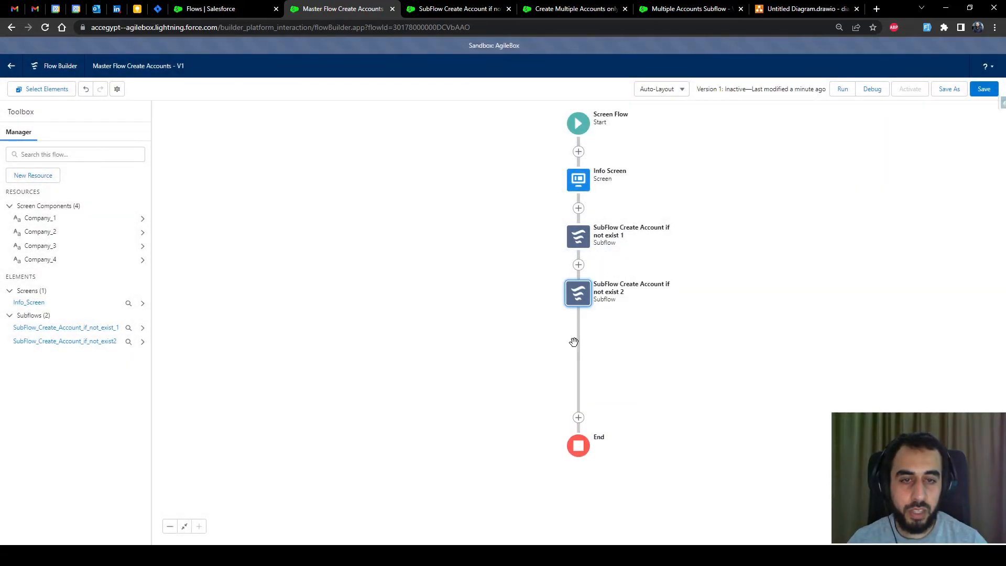
pyautogui.click(578, 321)
pyautogui.click(562, 375)
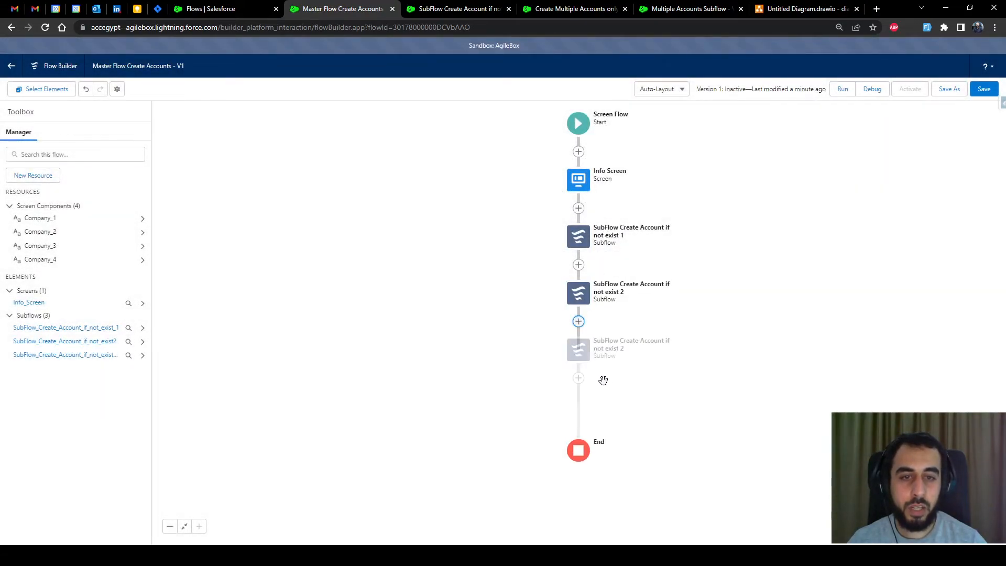
# - Relabel the newly pasted subflow SubFlow Create Account if not exist 3 and set its API name to SubFlow_Create_Account_if_not_exist3
pyautogui.click(579, 348)
pyautogui.click(577, 452)
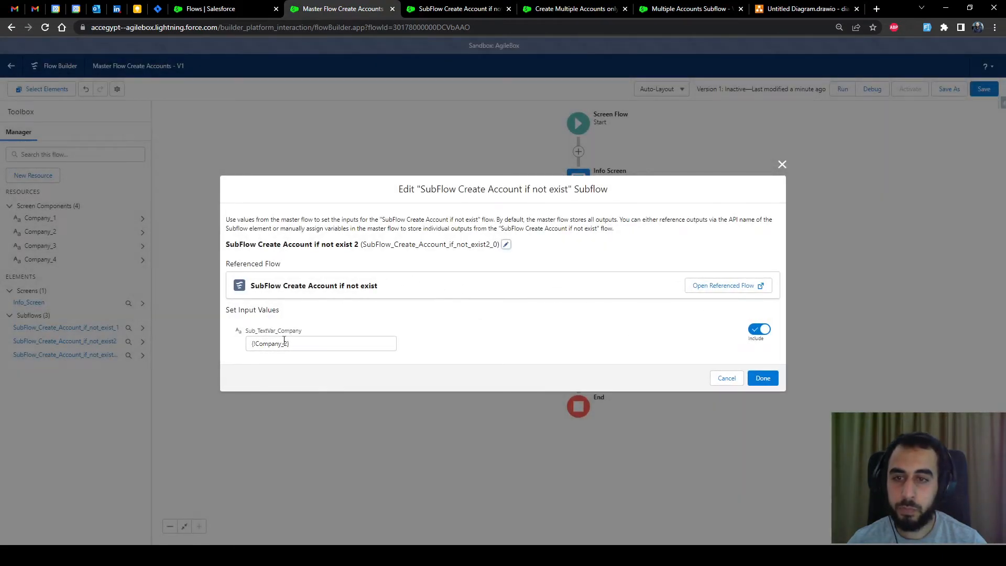
pyautogui.click(506, 244)
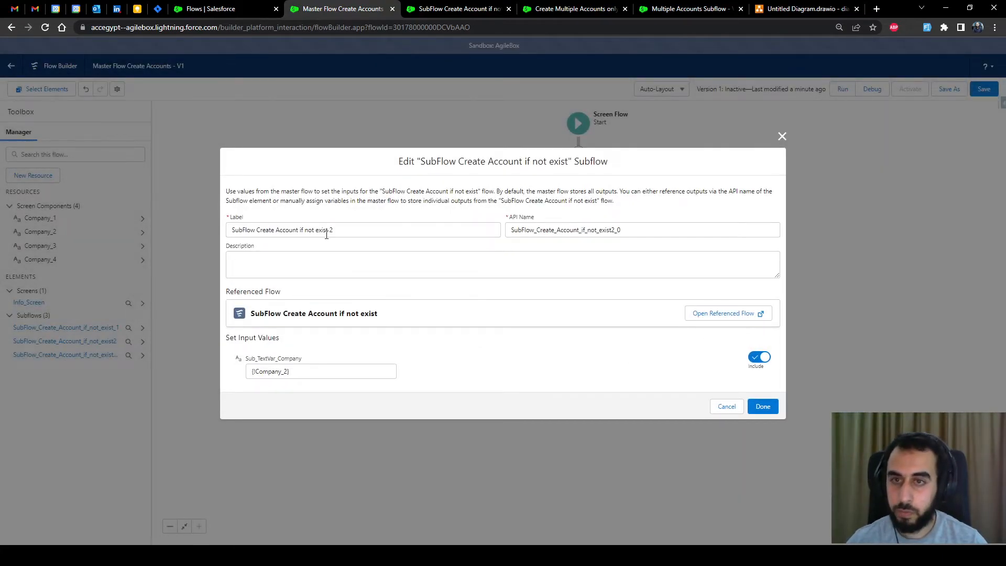
pyautogui.doubleClick(353, 230)
pyautogui.write('3')
pyautogui.click(614, 229)
pyautogui.press('Delete')
pyautogui.press('Delete')
pyautogui.write('3')
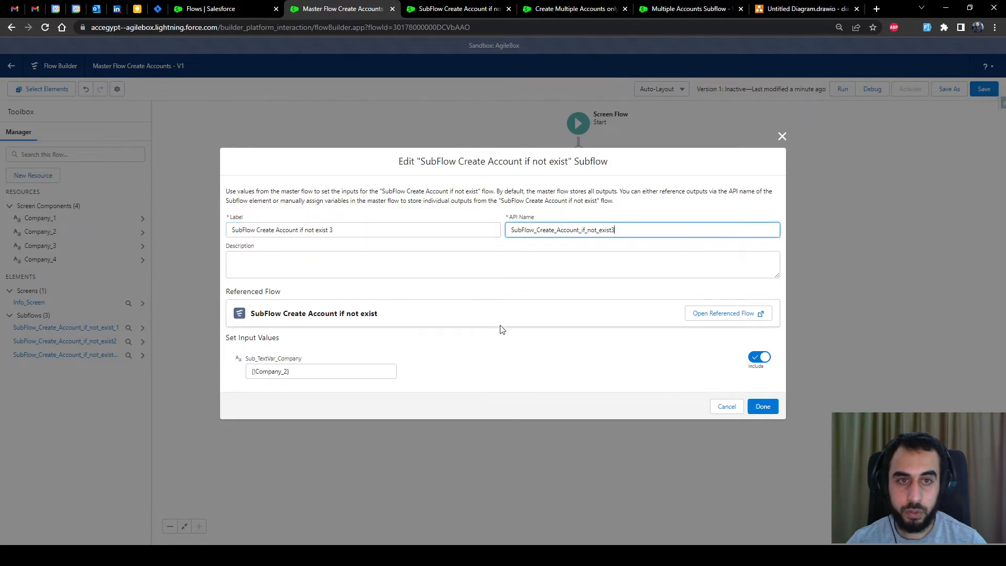
# - Set the Sub_TextVar_Company input of the third subflow to {!Company_3} and apply the change
pyautogui.click(288, 371)
pyautogui.press('BackSpace')
pyautogui.write('3')
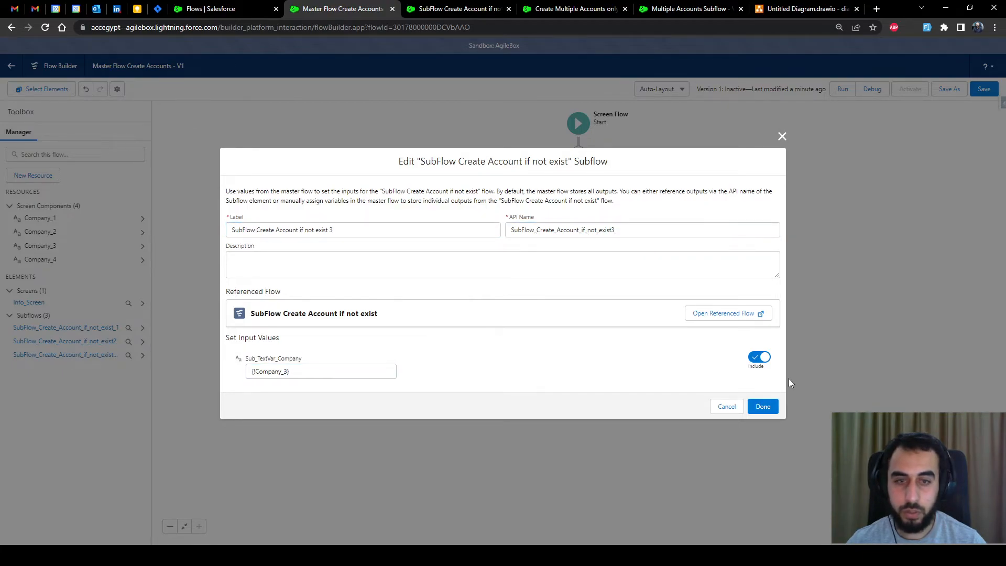
pyautogui.click(761, 406)
# - Paste another subflow copy below the third, labelled SubFlow Create Account if not exist 4 with API name SubFlow_Create_Account_if_not_exist4
pyautogui.click(578, 377)
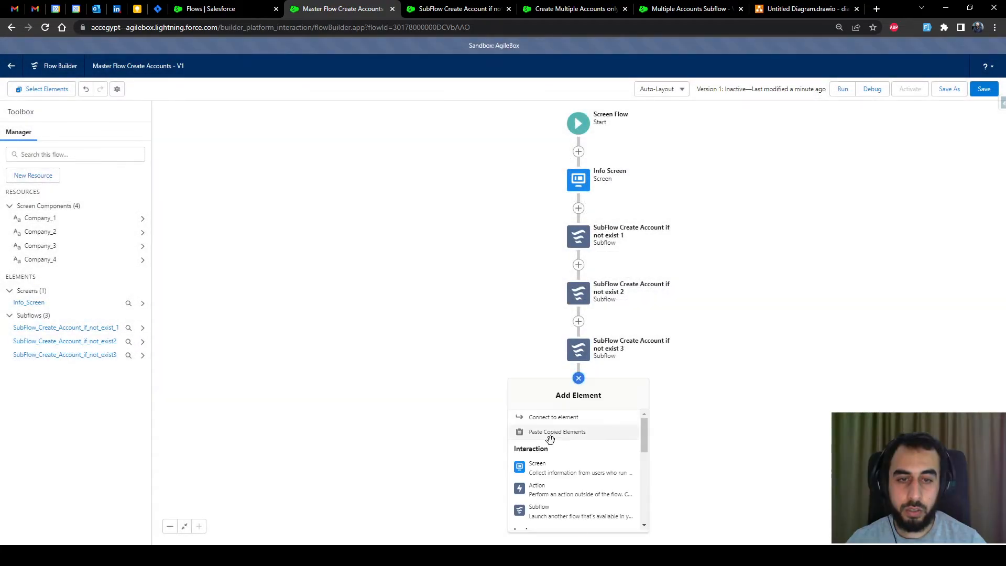
pyautogui.click(580, 431)
pyautogui.click(580, 414)
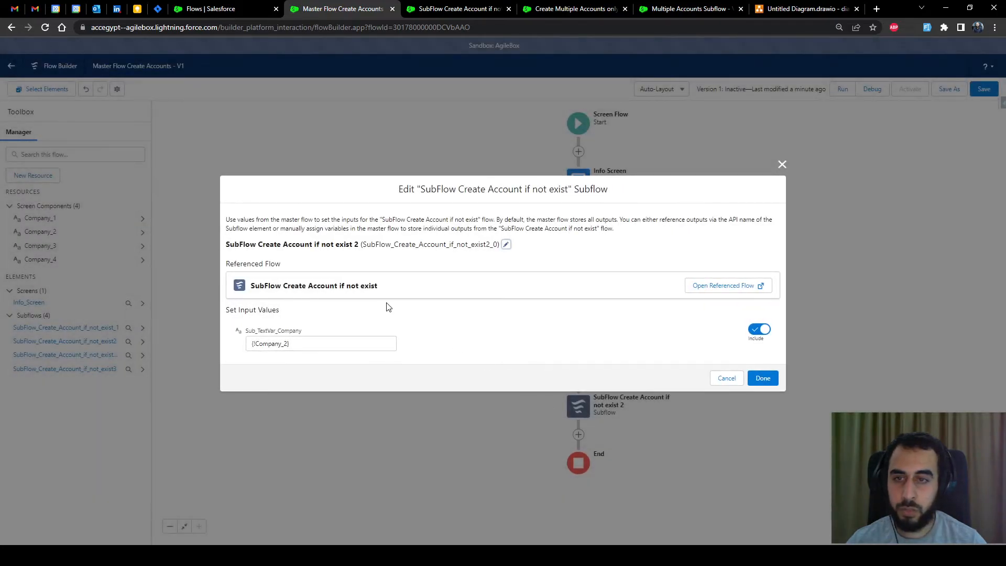
pyautogui.click(506, 245)
pyautogui.click(333, 230)
pyautogui.press('BackSpace')
pyautogui.write('4')
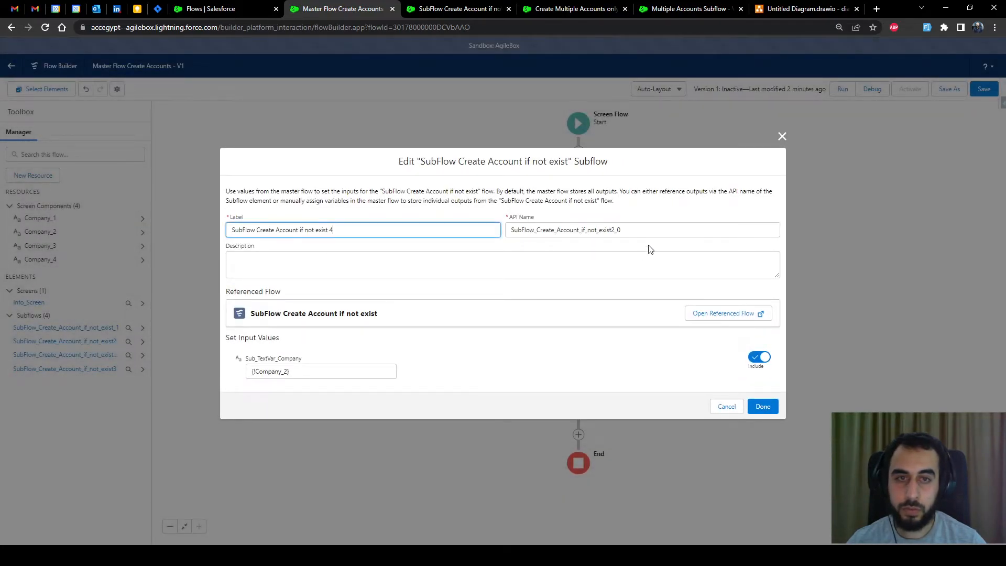
pyautogui.click(613, 229)
pyautogui.press('Delete')
pyautogui.press('Delete')
pyautogui.write('4')
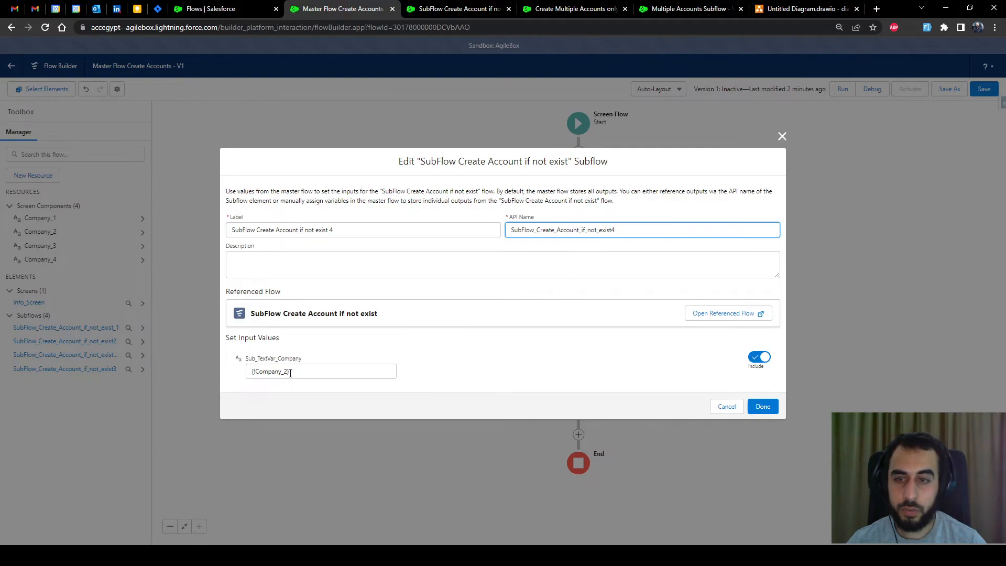
# - Set the Sub_TextVar_Company input of the fourth subflow to {!Company_4} and apply the change
pyautogui.click(290, 372)
pyautogui.press('BackSpace')
pyautogui.write('4')
pyautogui.click(605, 370)
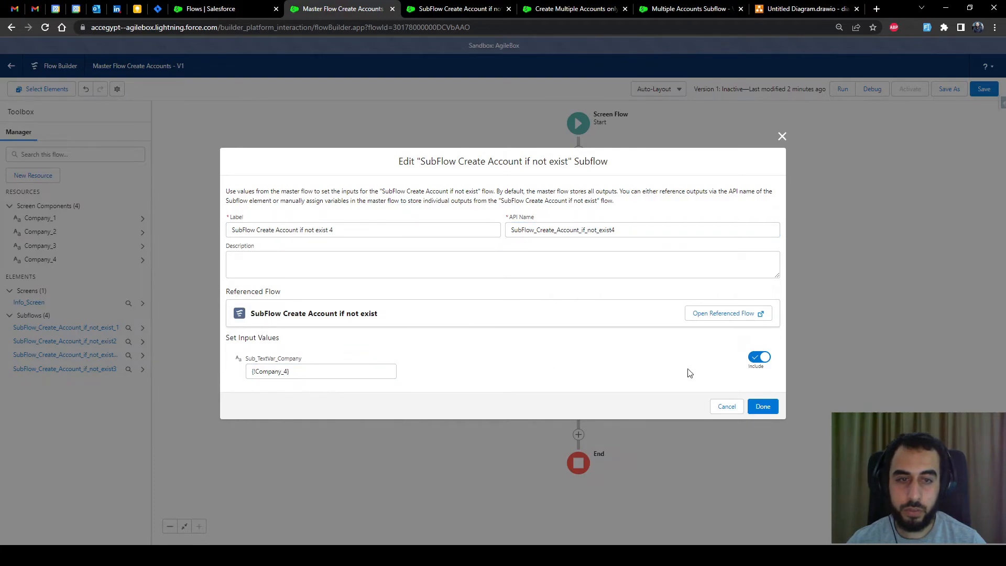
pyautogui.click(762, 407)
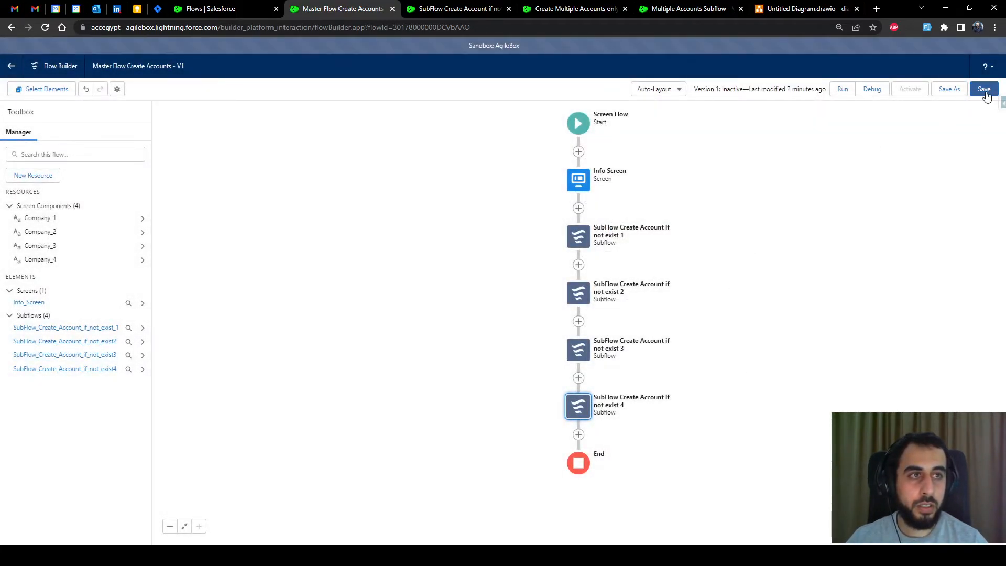
# - Save Master Flow Create Accounts and activate it
pyautogui.click(984, 92)
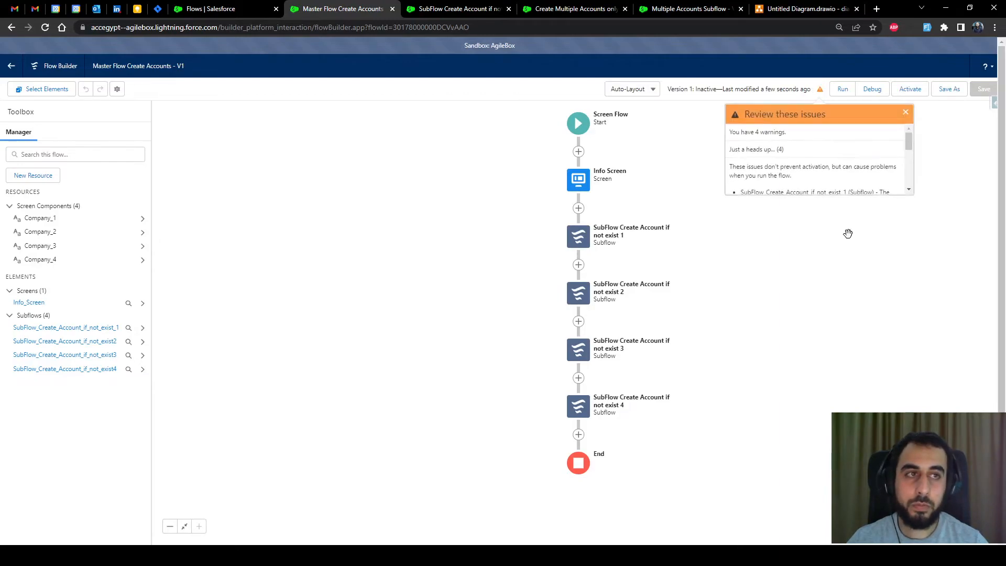
pyautogui.click(910, 90)
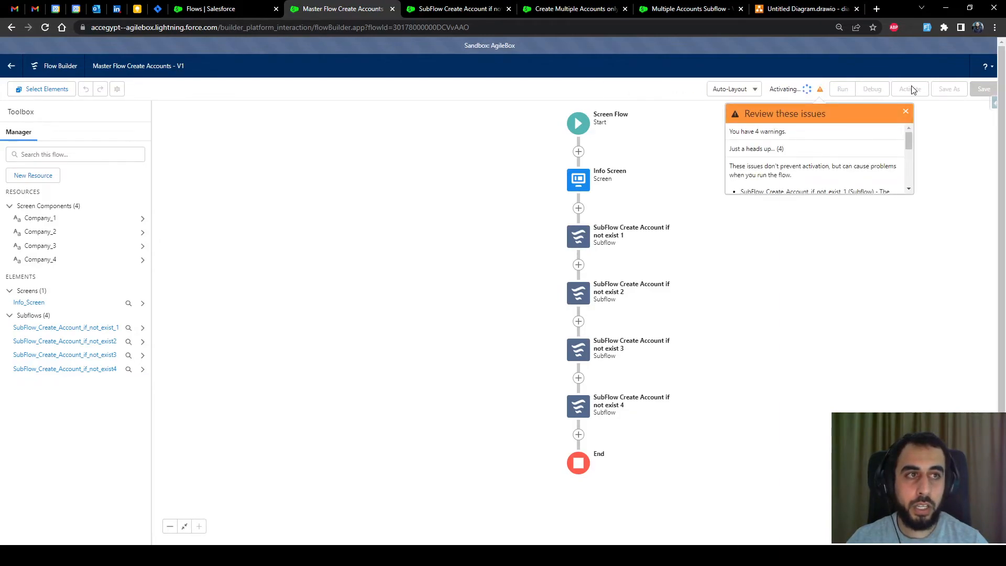
# - Check the Sub_TextVar_Company variable in the SubFlow Create Account if not exist flow and activate that flow
pyautogui.click(447, 11)
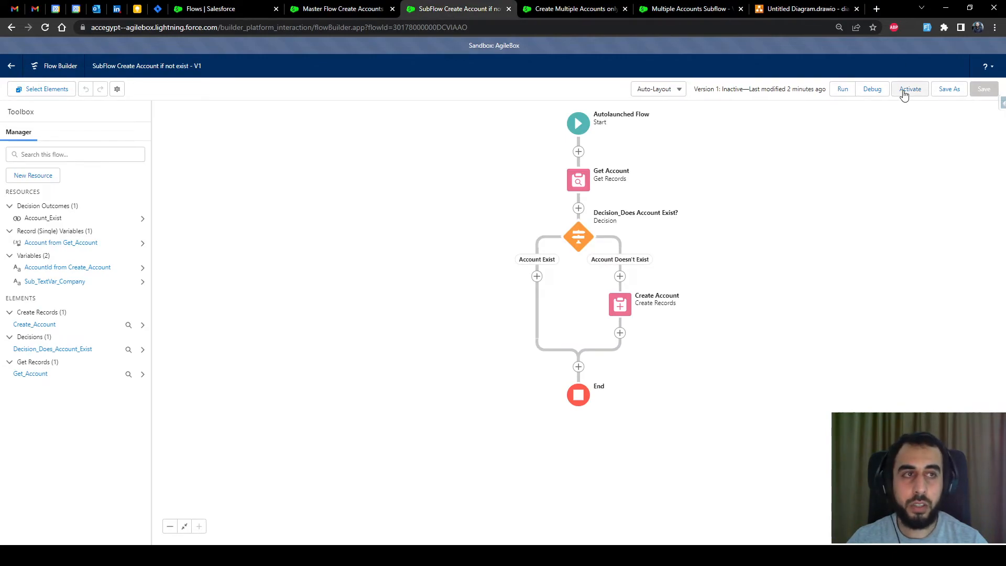
pyautogui.click(69, 281)
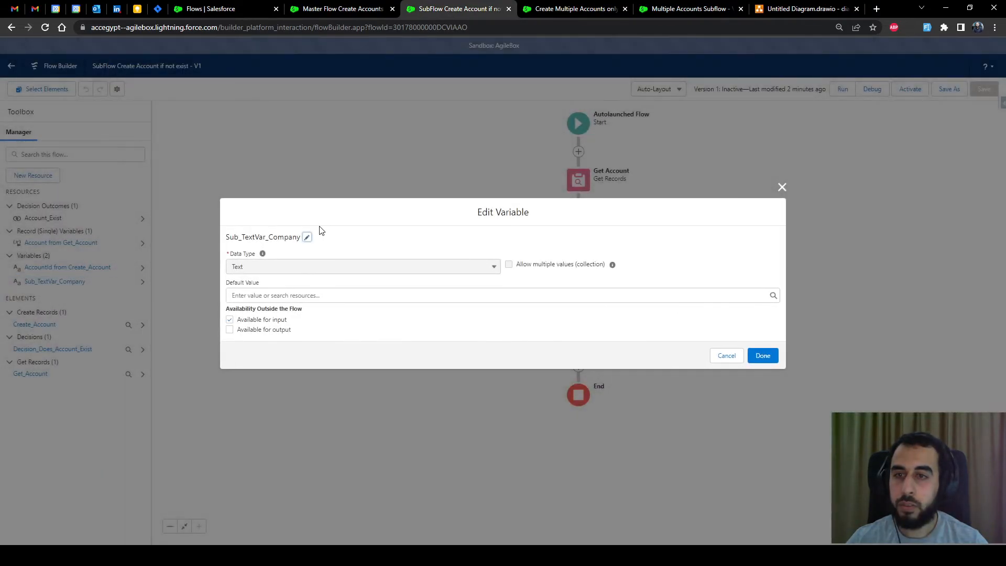
pyautogui.click(782, 187)
pyautogui.click(908, 89)
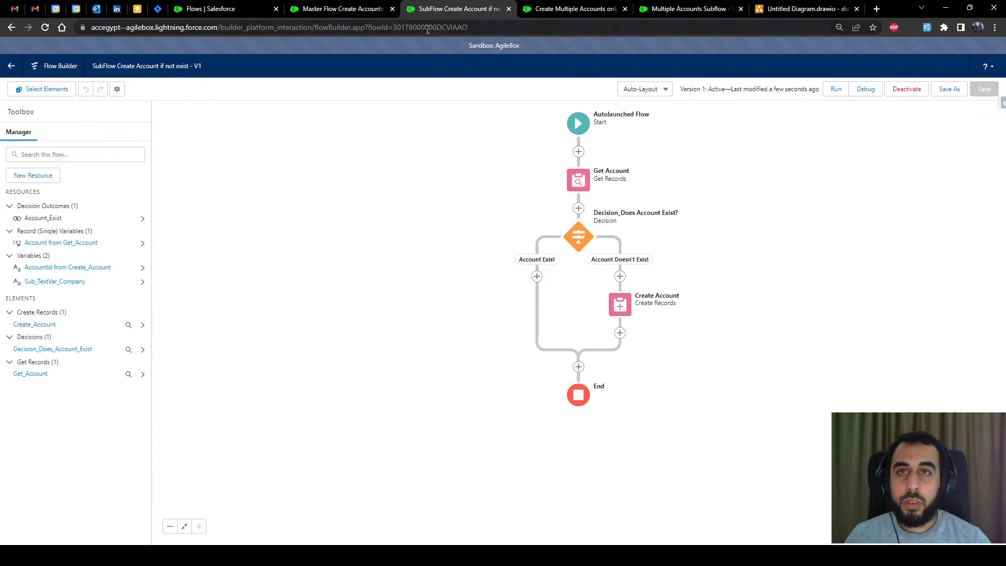
# - Reload Master Flow Create Accounts and start a debug run using the latest version of each called subflow
pyautogui.click(352, 9)
pyautogui.click(45, 28)
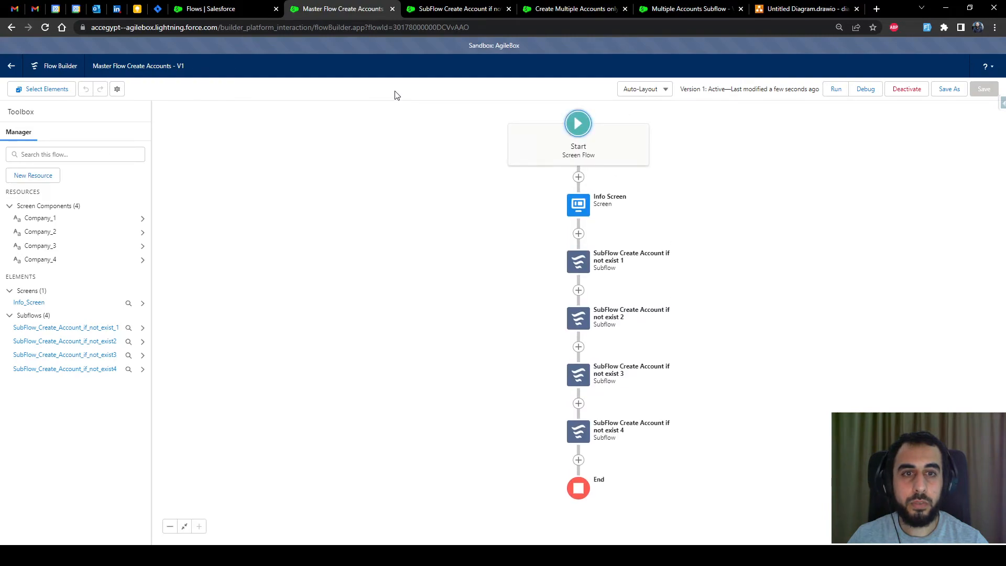
pyautogui.click(872, 91)
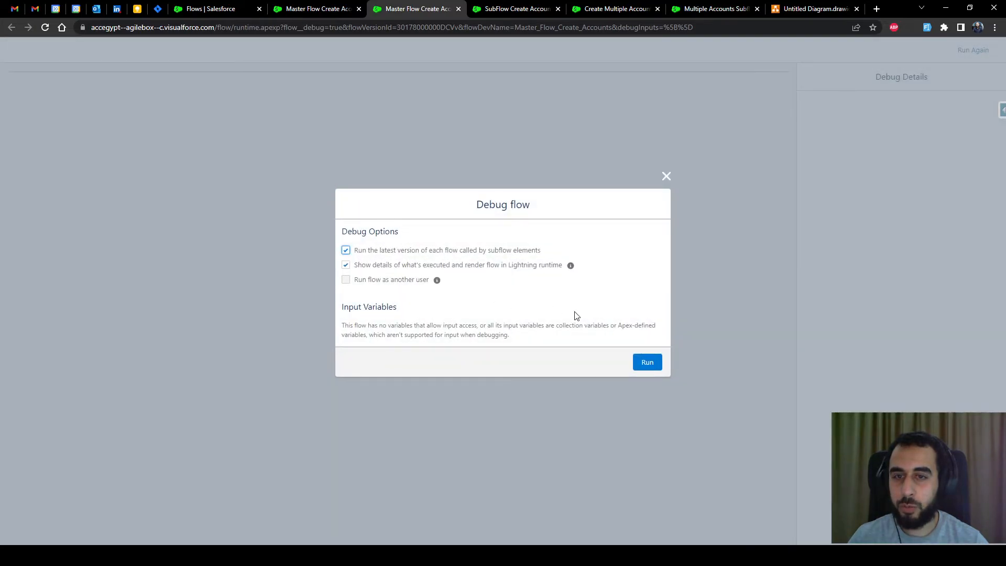
pyautogui.click(648, 363)
# - Fill Company 1 to 4 with Company Batata, Company Batata 2, Company Batata 3 and Company Batata 4, and submit the screen
pyautogui.click(62, 115)
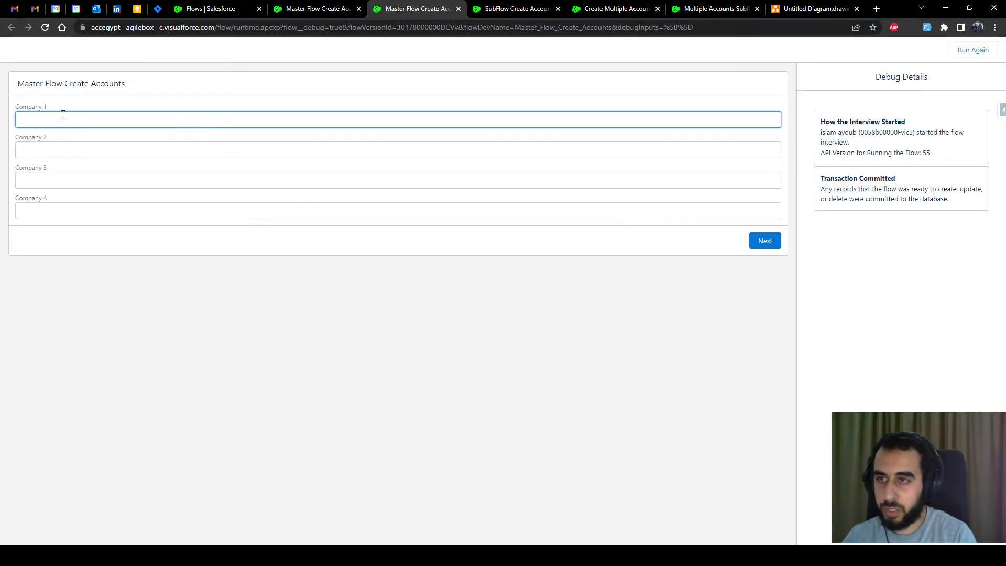
pyautogui.write('Company')
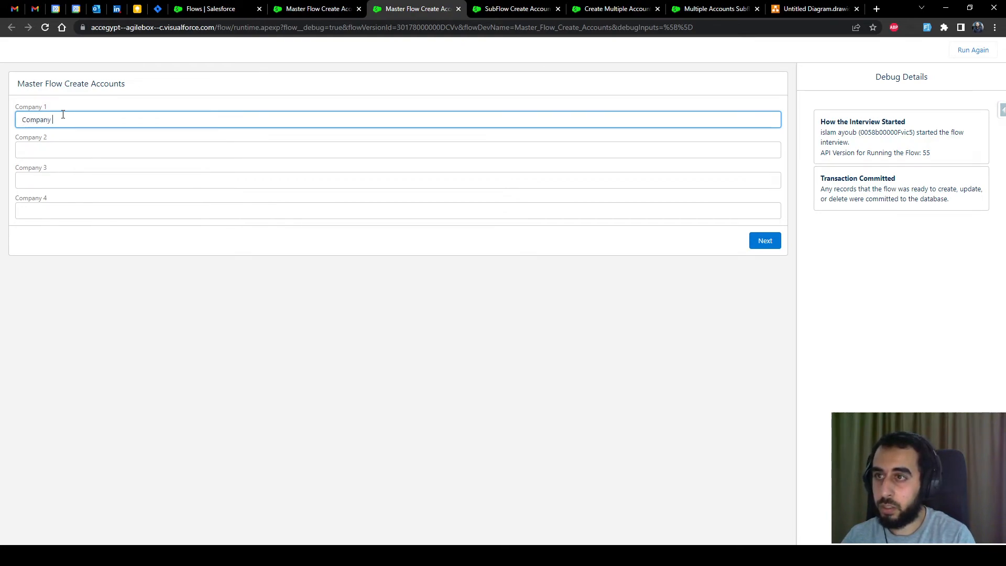
pyautogui.write(' Batata')
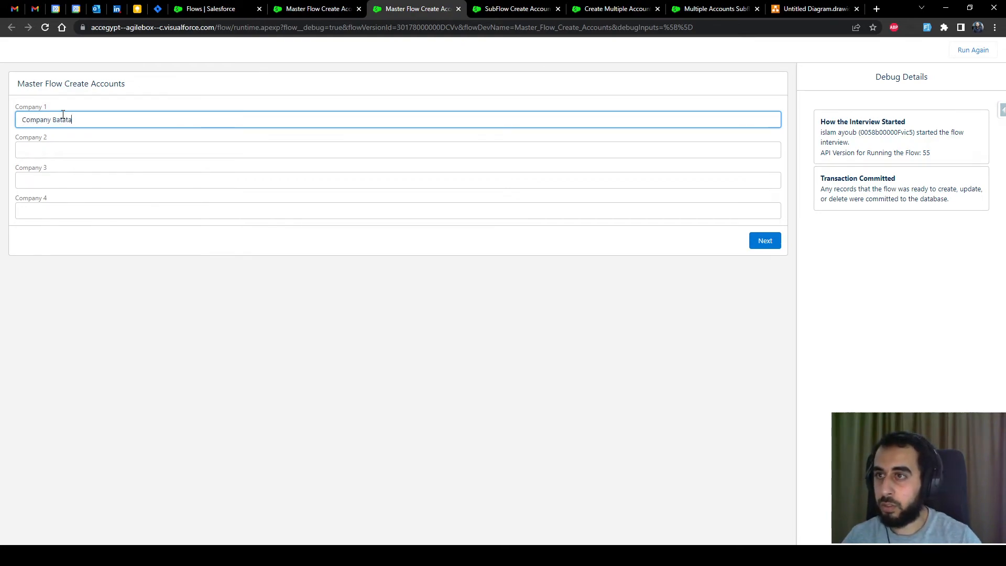
pyautogui.hotkey('ctrl', 'a')
pyautogui.hotkey('ctrl', 'c')
pyautogui.click(115, 154)
pyautogui.hotkey('ctrl', 'v')
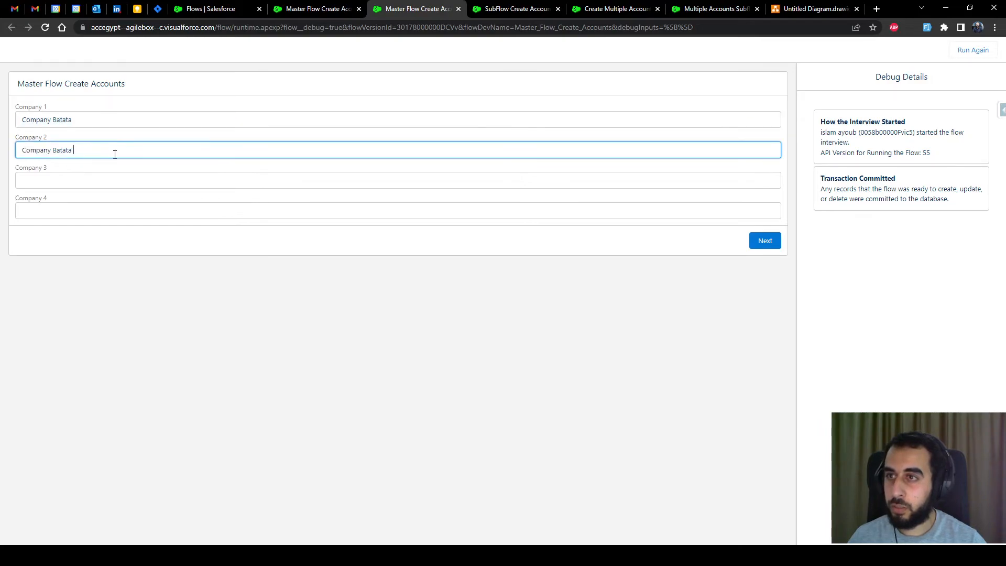
pyautogui.click(90, 175)
pyautogui.hotkey('ctrl', 'v')
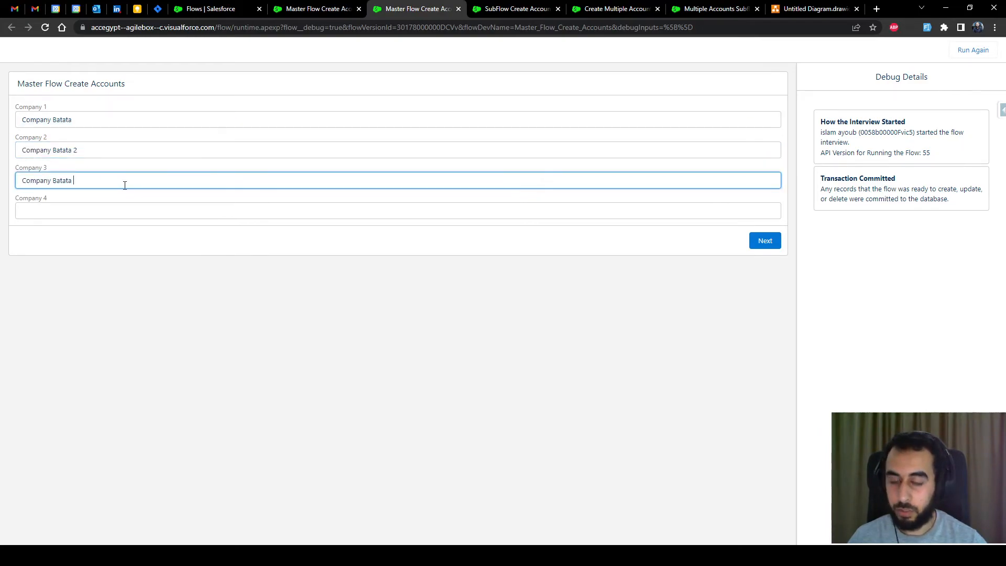
pyautogui.click(106, 208)
pyautogui.hotkey('ctrl', 'v')
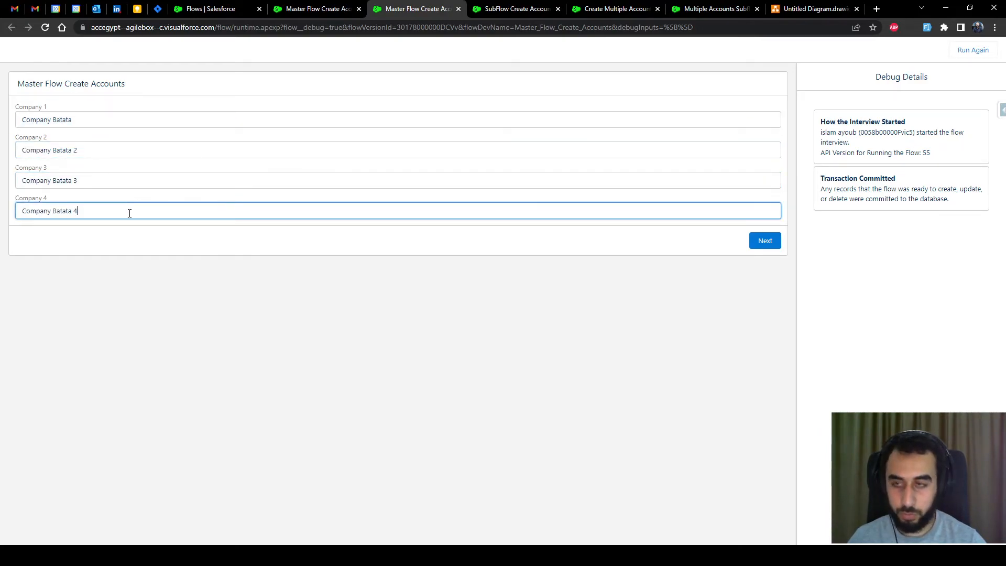
pyautogui.click(190, 266)
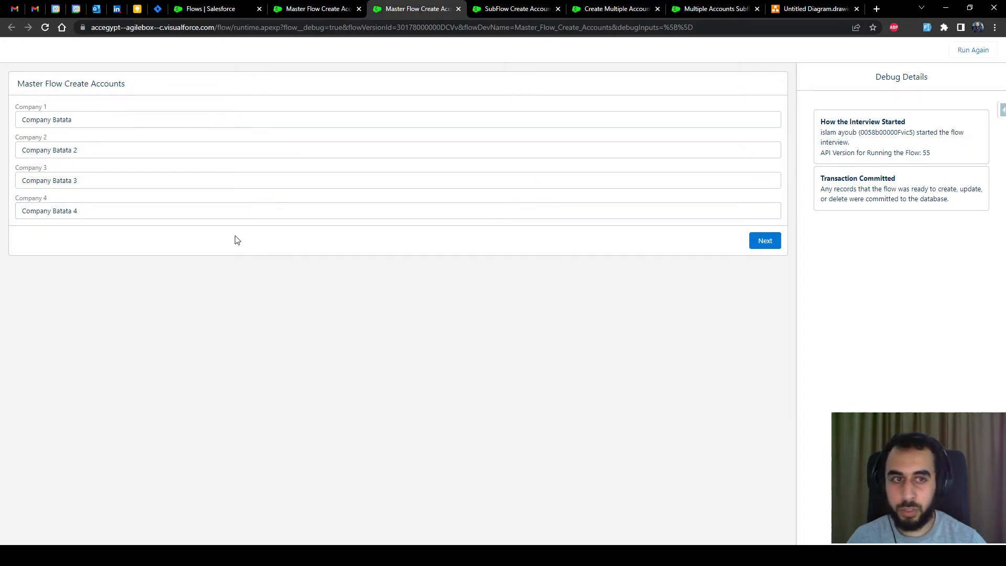
pyautogui.click(761, 245)
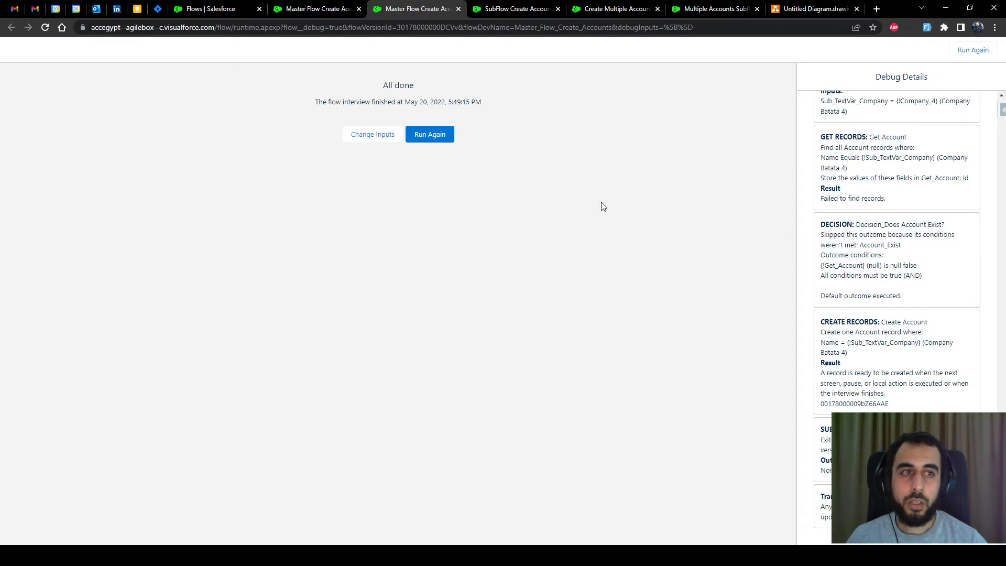
# - Examine the debug details from the entered company names through the first subflow call's Get Records, Decision and Create Records entries
pyautogui.scroll(9, 875, 218)
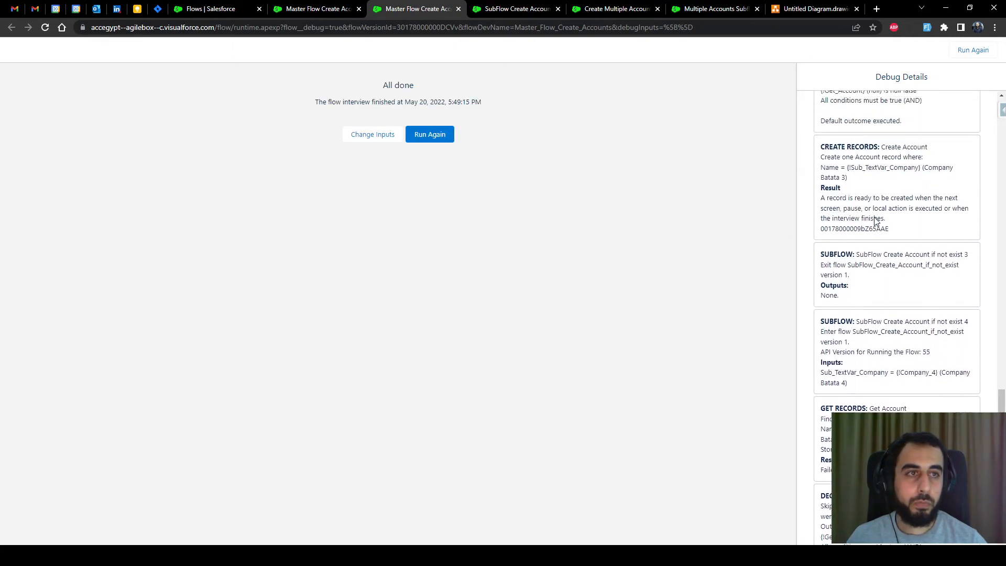
pyautogui.scroll(15, 859, 213)
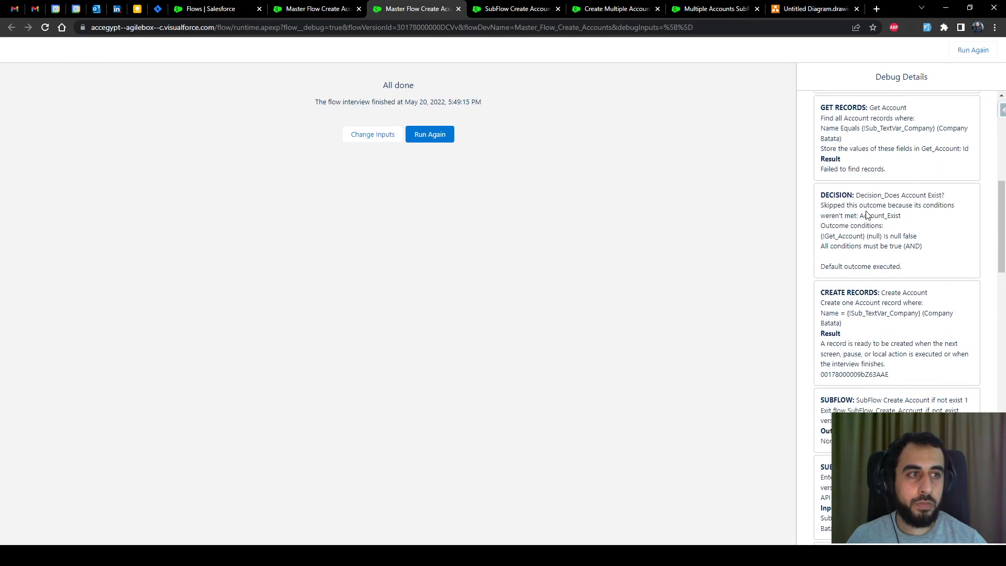
pyautogui.scroll(-2, 939, 192)
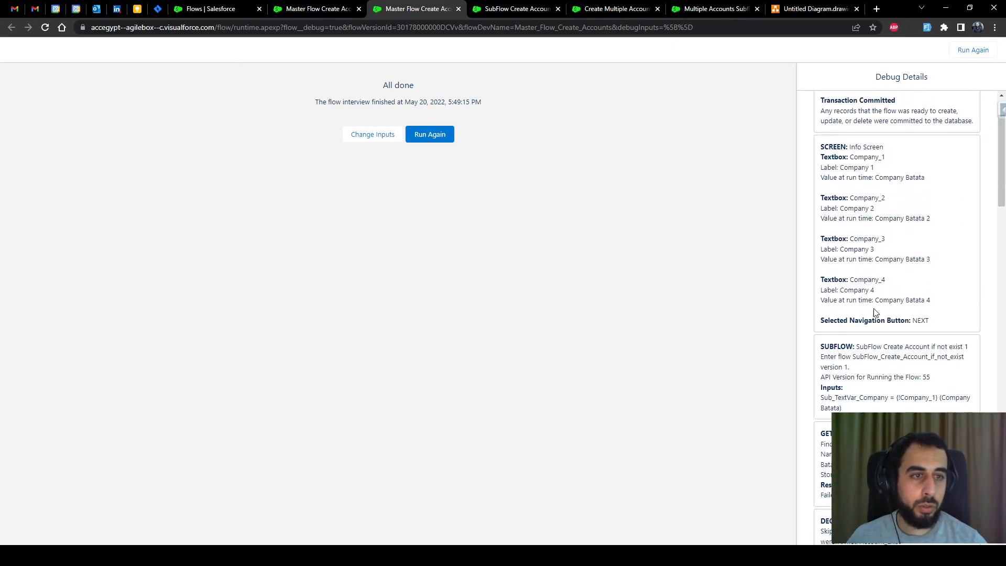
pyautogui.scroll(-4, 875, 312)
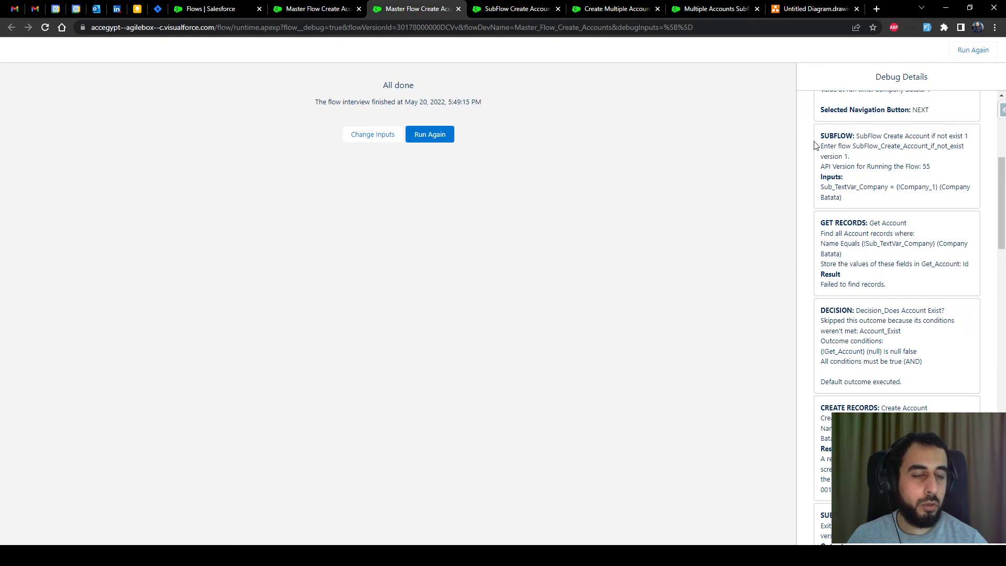
pyautogui.doubleClick(831, 137)
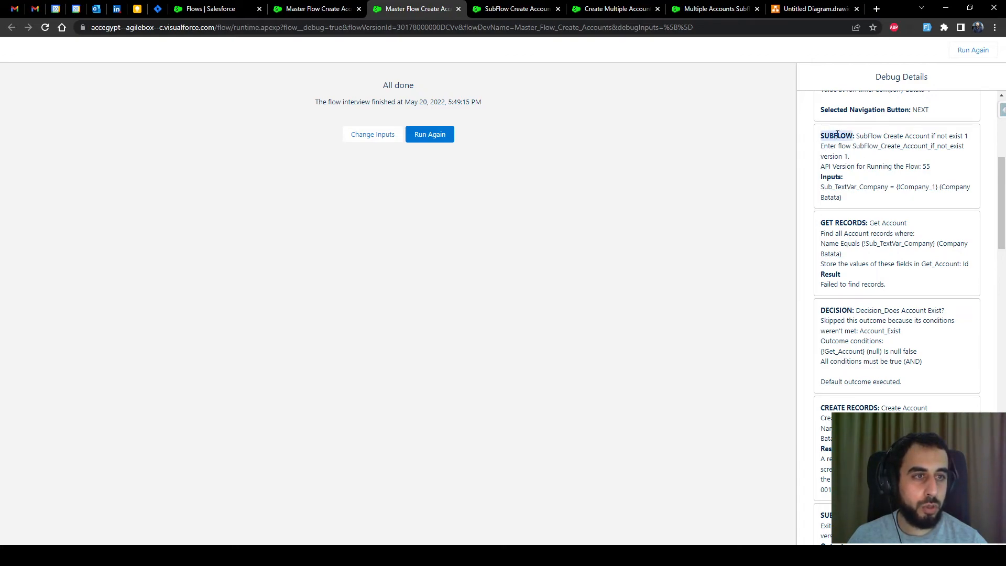
pyautogui.scroll(-2, 897, 231)
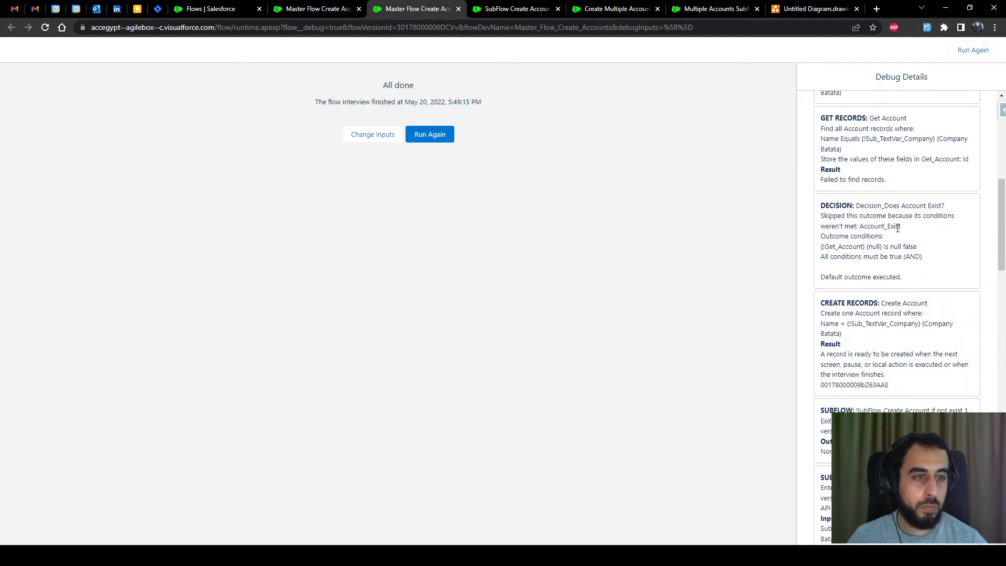
pyautogui.scroll(1, 972, 289)
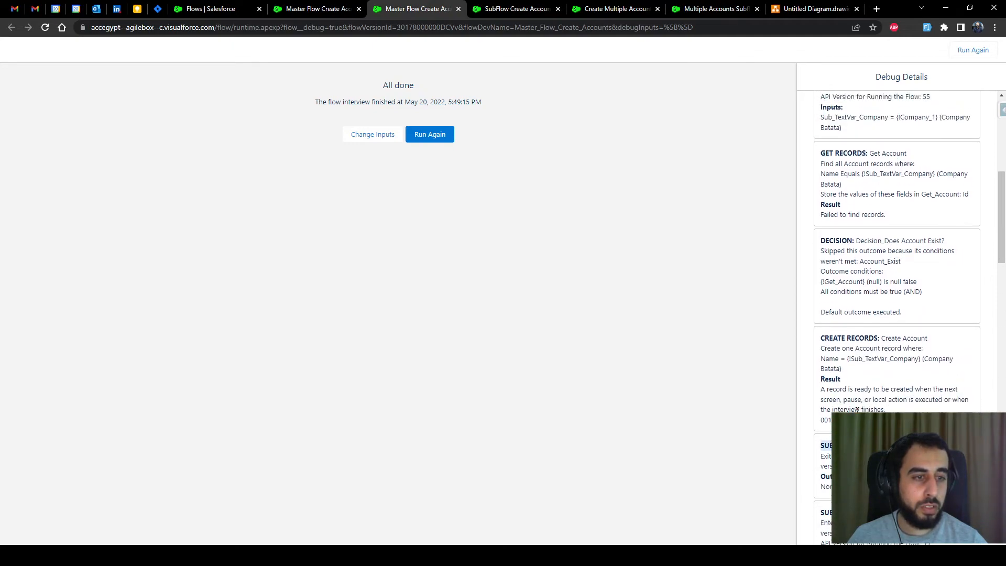
pyautogui.scroll(1, 972, 288)
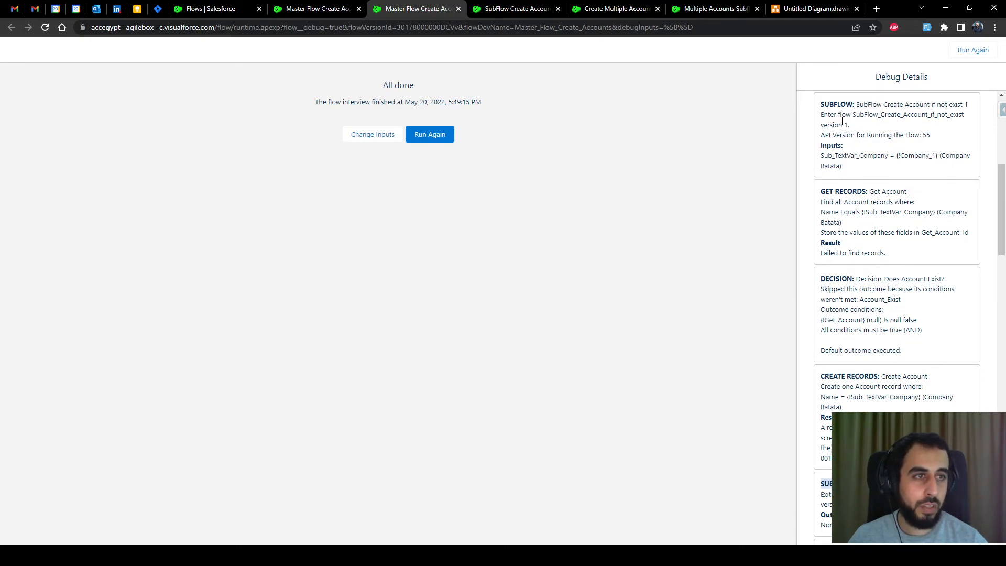
pyautogui.scroll(-3, 855, 406)
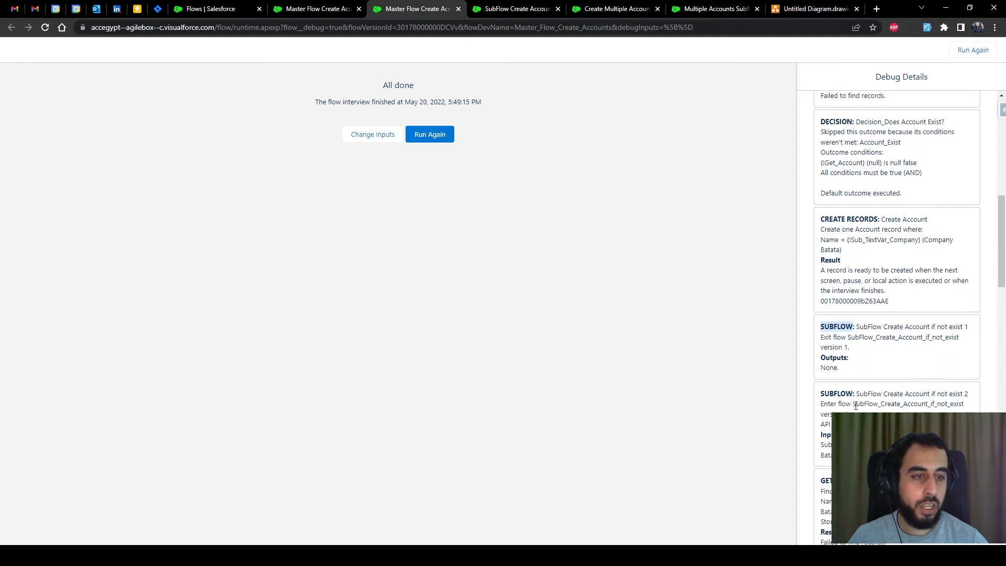
pyautogui.scroll(3, 902, 344)
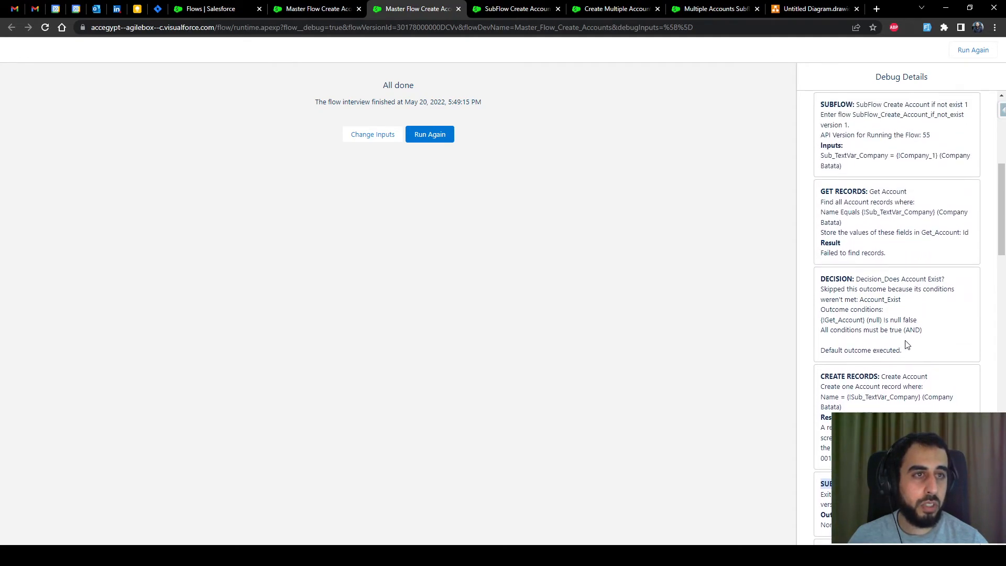
pyautogui.moveTo(1003, 201); pyautogui.dragTo(1002, 196)
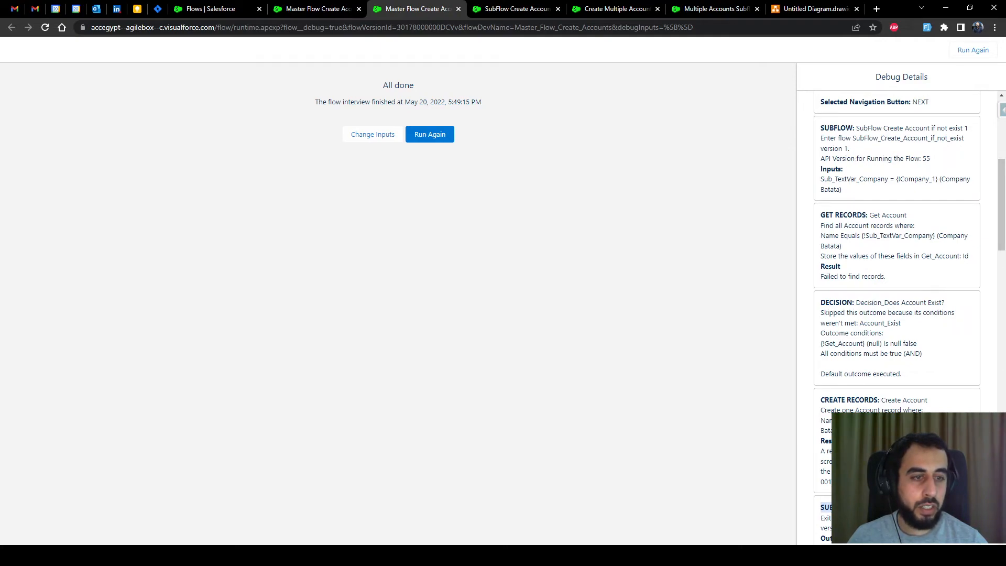
pyautogui.scroll(-1, 865, 411)
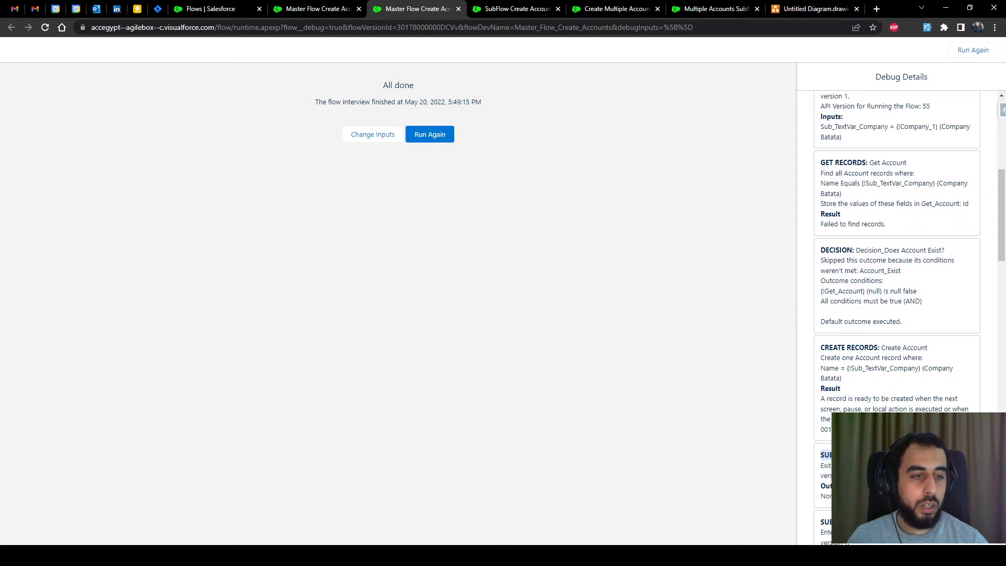
pyautogui.scroll(1, 860, 401)
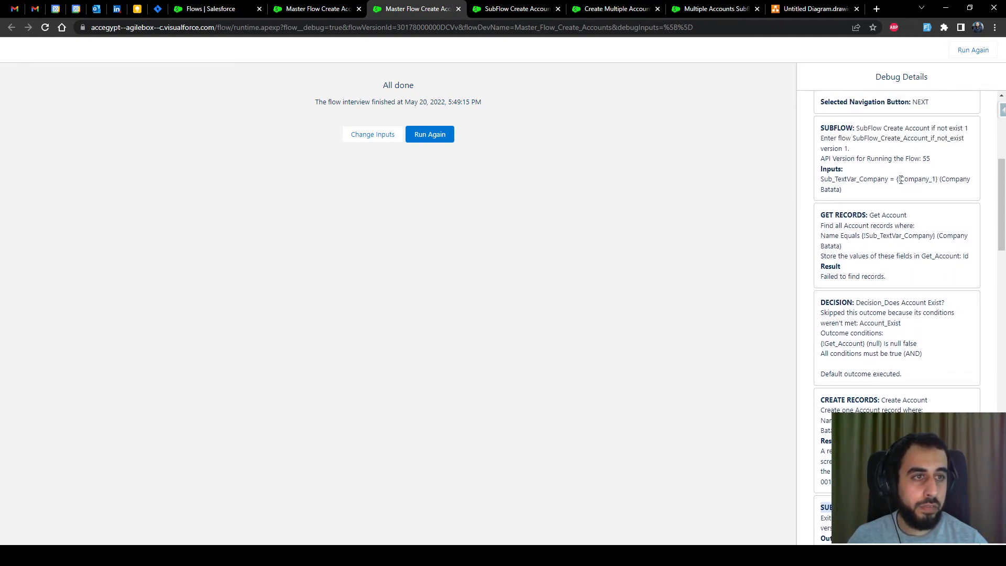
# - Check which company value the debug details show being passed to Sub_TextVar_Company in the first three subflow calls
pyautogui.moveTo(819, 179); pyautogui.dragTo(940, 178)
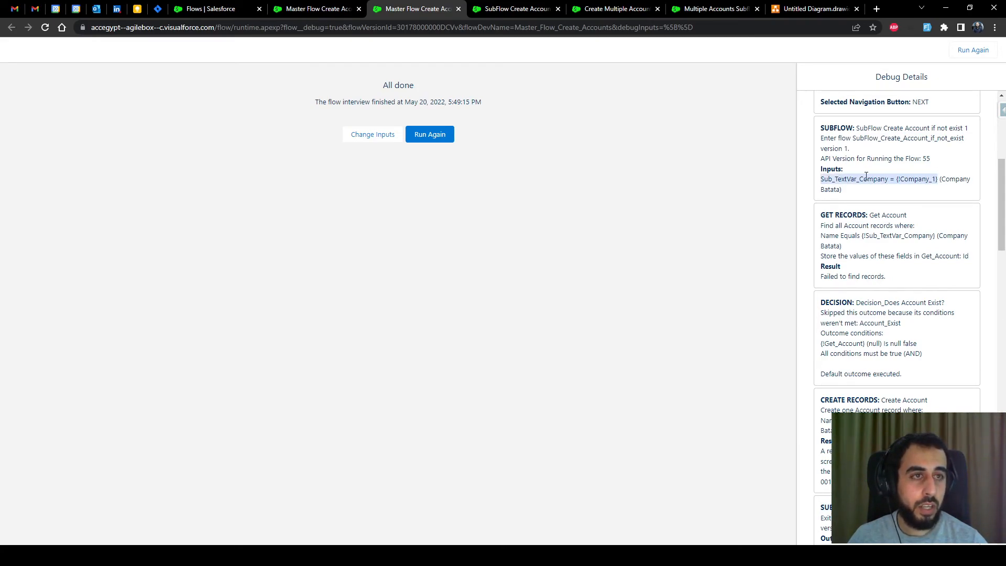
pyautogui.scroll(-3, 866, 176)
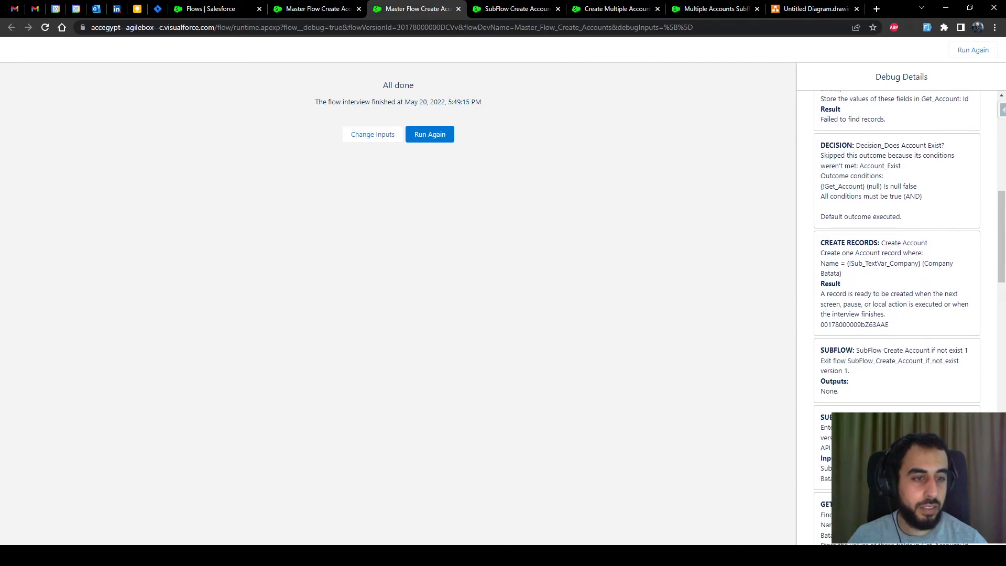
pyautogui.scroll(-2, 897, 315)
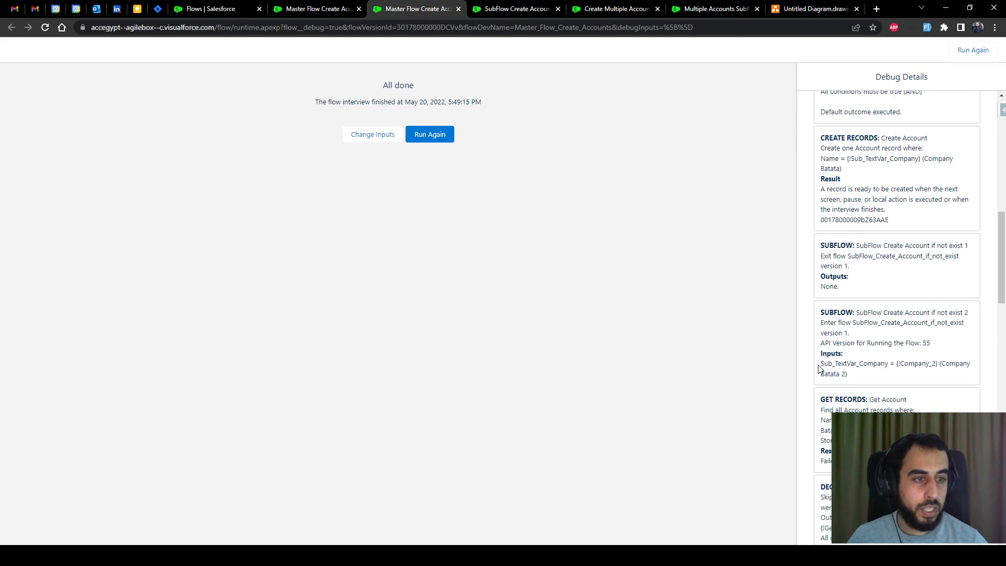
pyautogui.moveTo(821, 363); pyautogui.dragTo(937, 370)
pyautogui.scroll(-1, 922, 379)
pyautogui.scroll(-5, 914, 382)
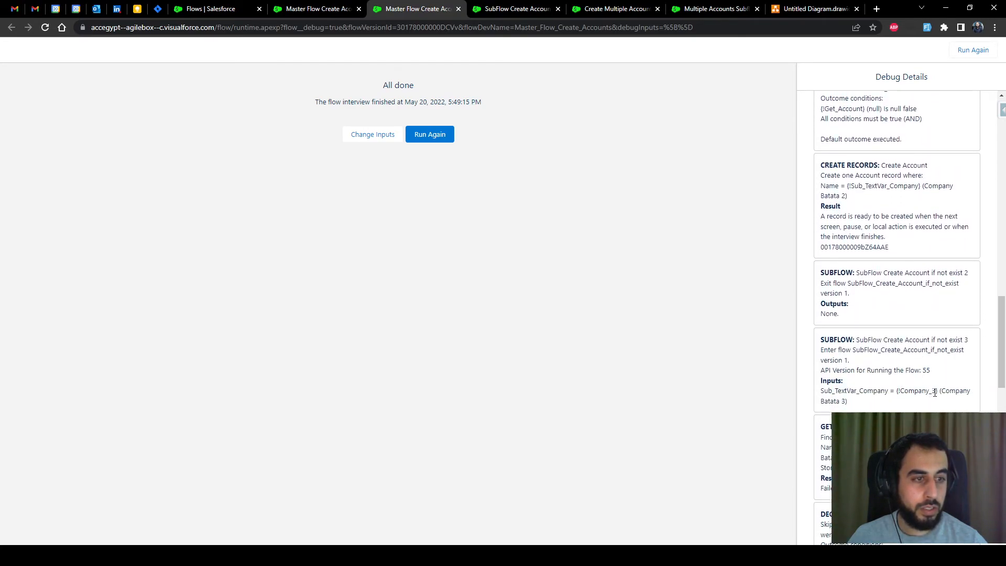
pyautogui.moveTo(937, 391); pyautogui.dragTo(821, 391)
# - Open the Accounts list in the Sales app to check for the Company Batata accounts
pyautogui.click(204, 10)
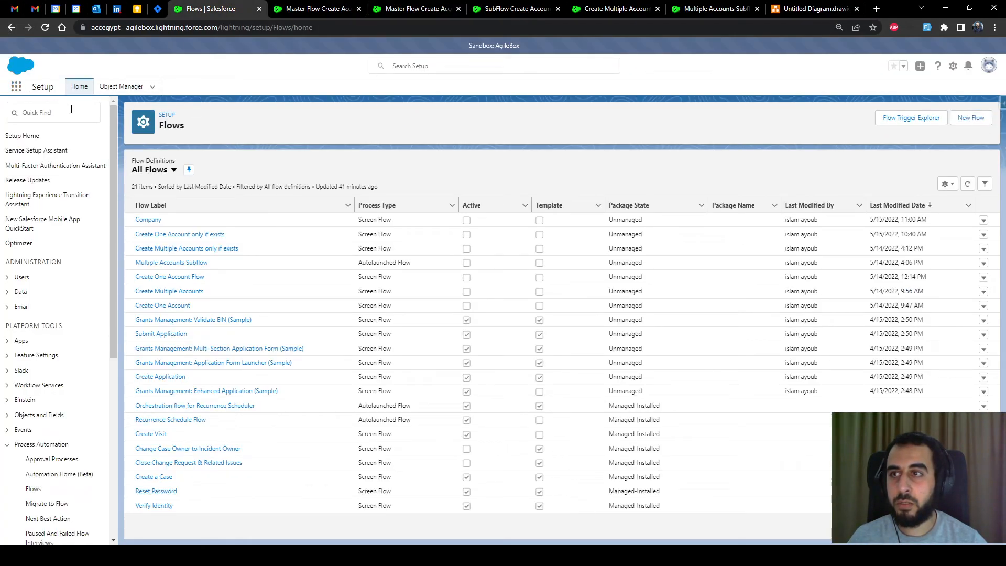
pyautogui.click(16, 87)
pyautogui.click(42, 148)
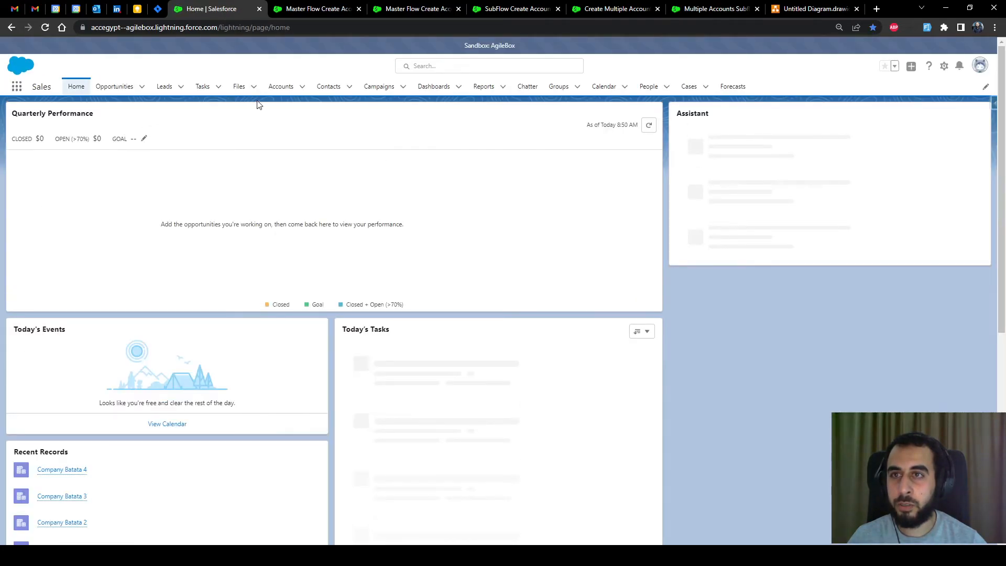
pyautogui.click(281, 87)
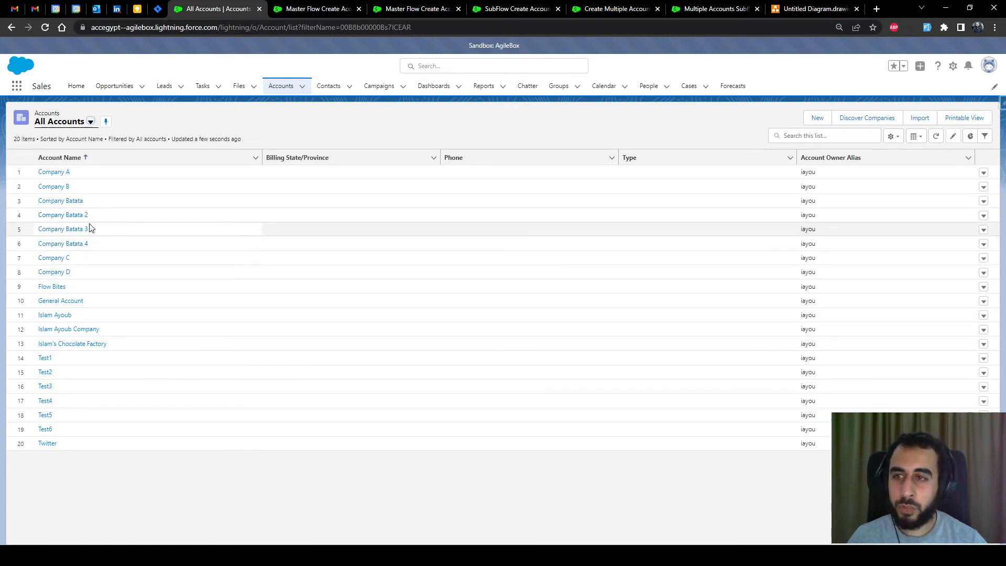
# - Rerun the Master Flow Create Accounts debug with Company Batata, Company Batata 2, Company Batata 3 and Company Batata 4, and submit the screen
pyautogui.click(322, 10)
pyautogui.click(425, 9)
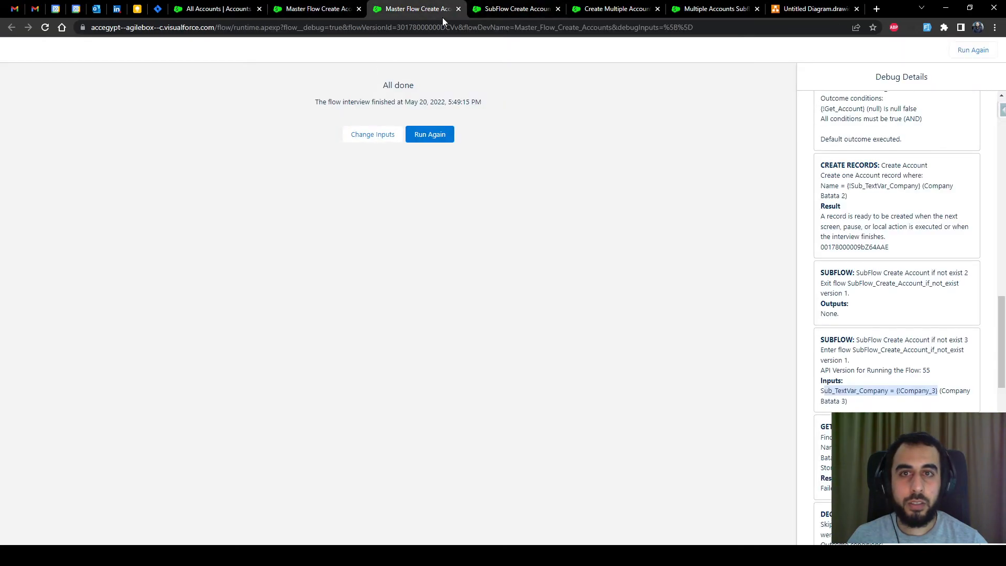
pyautogui.click(440, 135)
pyautogui.click(78, 120)
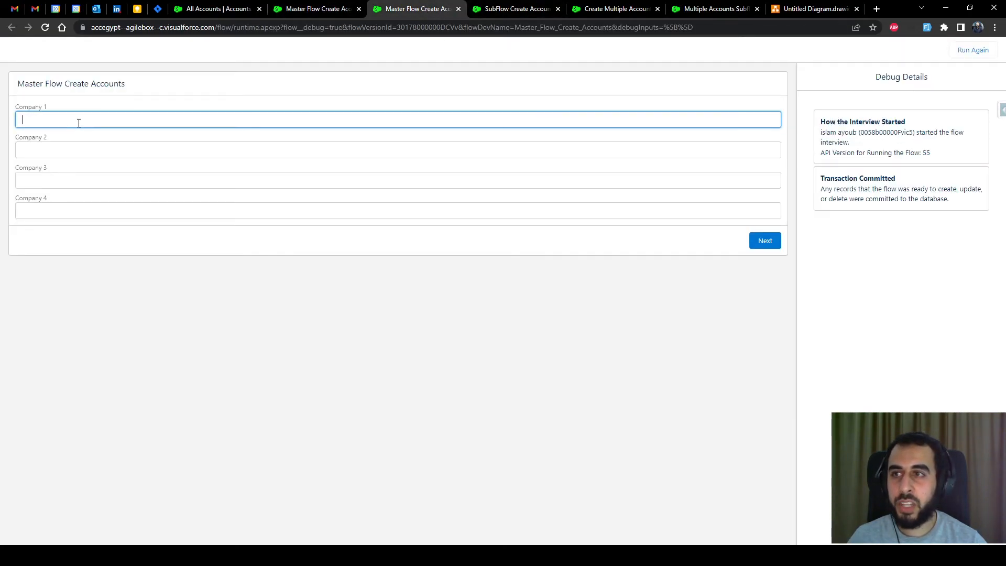
pyautogui.write('Company Batata')
pyautogui.press('Tab')
pyautogui.write('Company Batata 2')
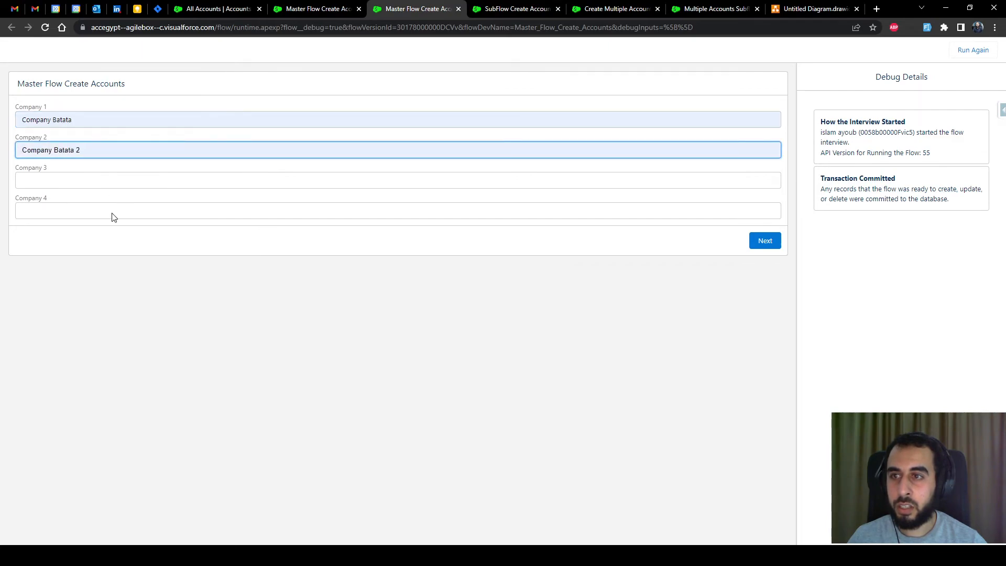
pyautogui.press('Tab')
pyautogui.write('Company Catata 3')
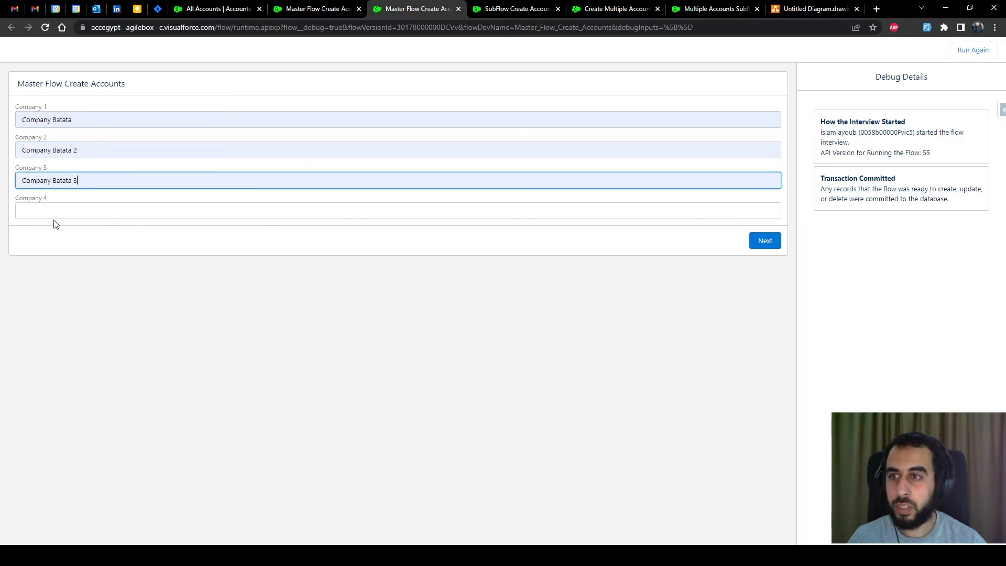
pyautogui.press('Tab')
pyautogui.write('Company Batata 4')
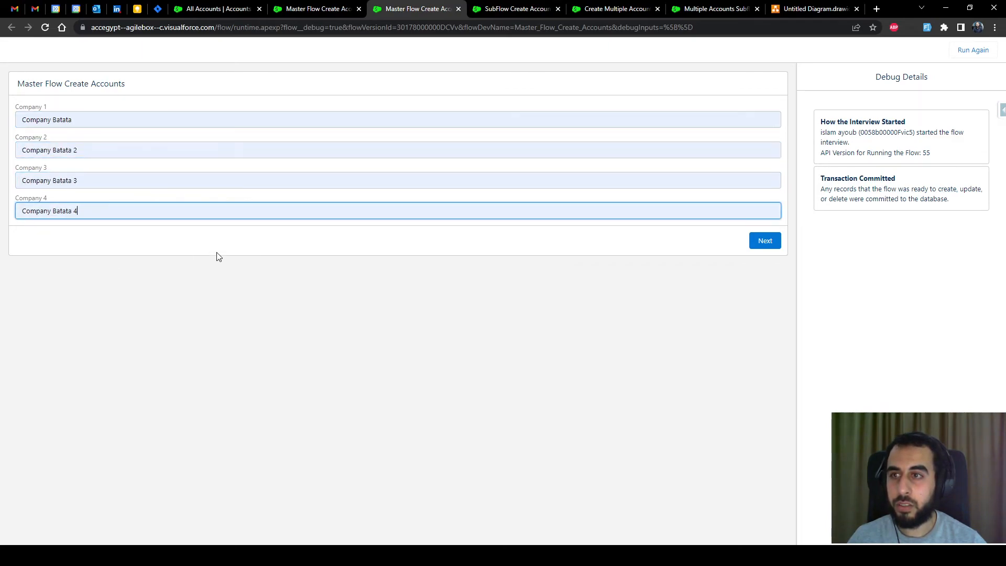
pyautogui.click(758, 243)
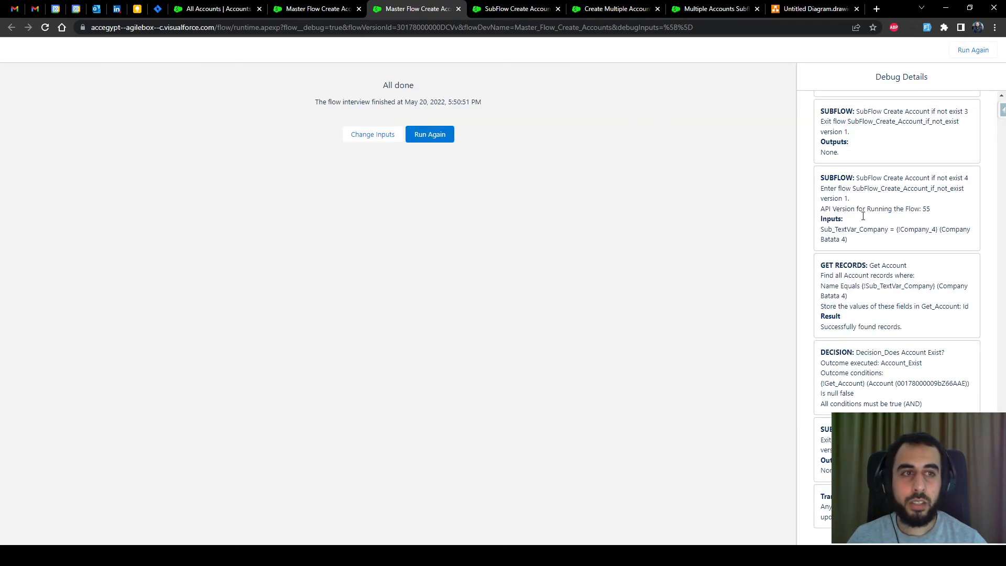
# - Reload the All Accounts list to check for duplicate Company Batata accounts
pyautogui.scroll(5, 919, 258)
pyautogui.click(208, 13)
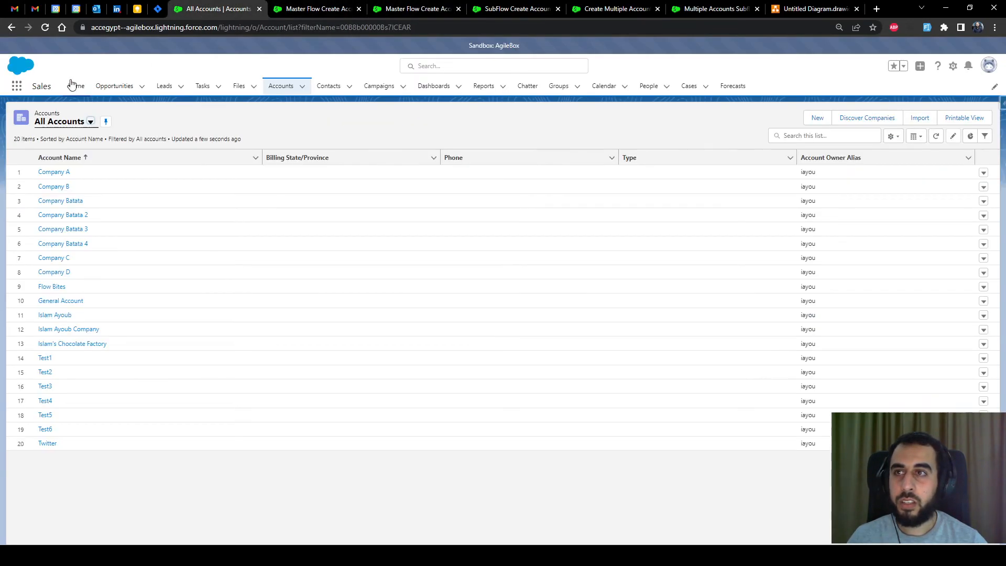
pyautogui.press('F5')
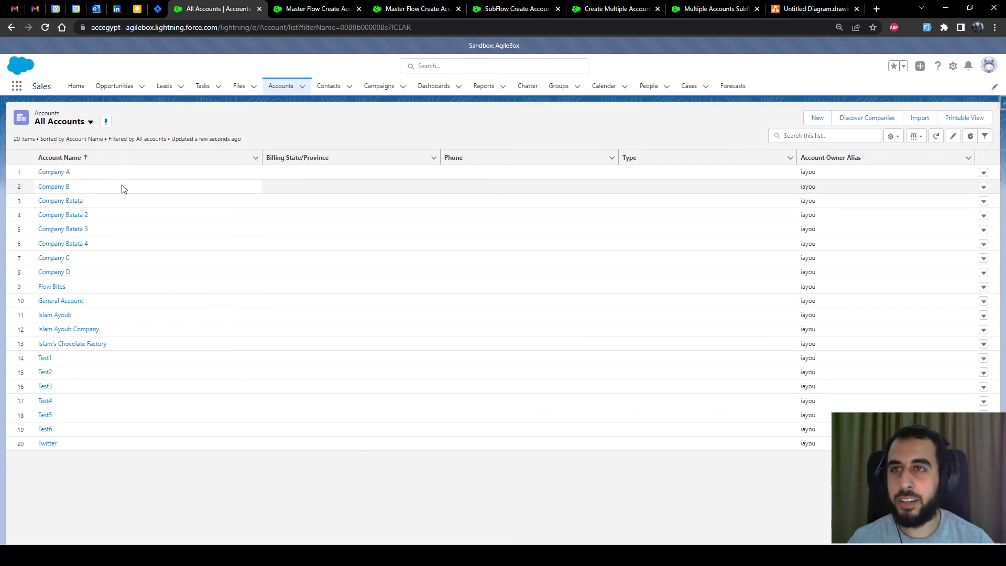
# - Return to the repeated debug run of Master Flow Create Accounts and review its details from the beginning
pyautogui.click(314, 9)
pyautogui.click(397, 9)
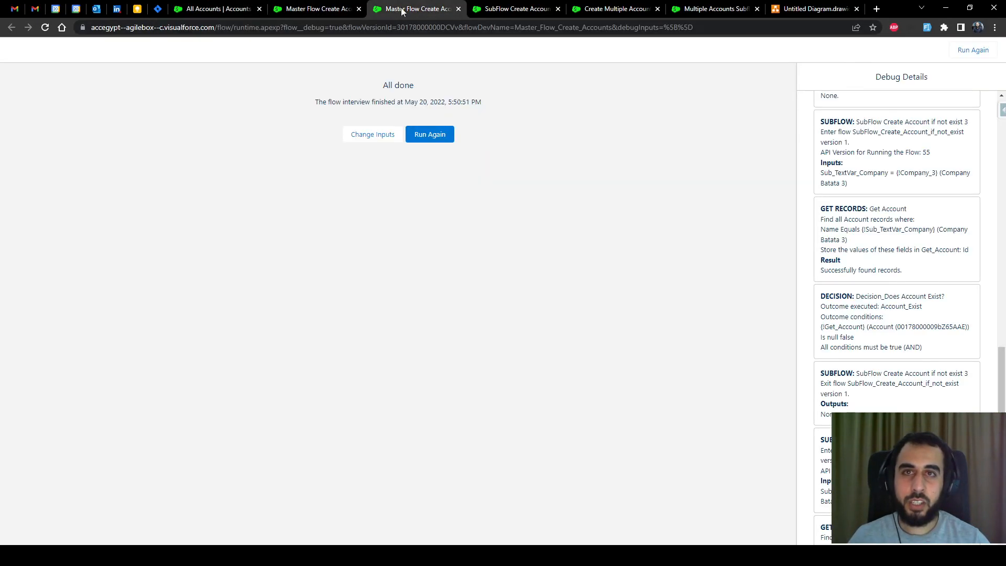
pyautogui.scroll(15, 869, 190)
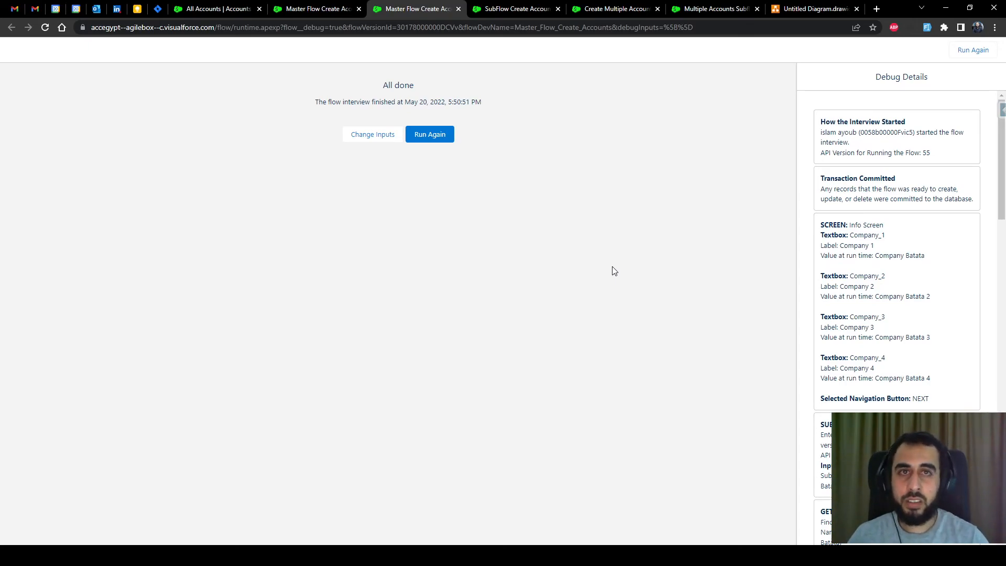
# - Open the Create Account element in the SubFlow Create Account if not exist flow and enable manual variable assignment
pyautogui.click(600, 9)
pyautogui.click(523, 9)
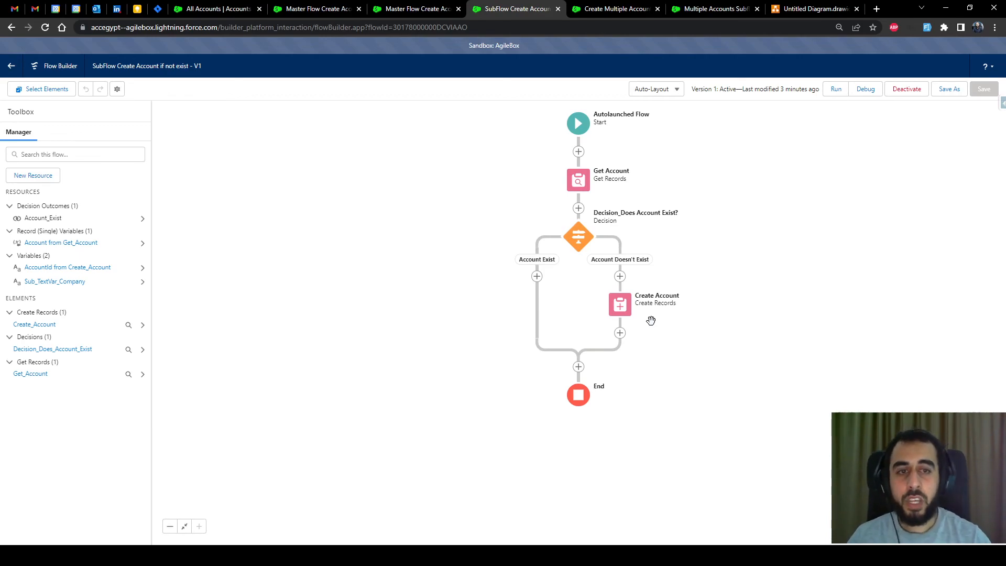
pyautogui.doubleClick(627, 304)
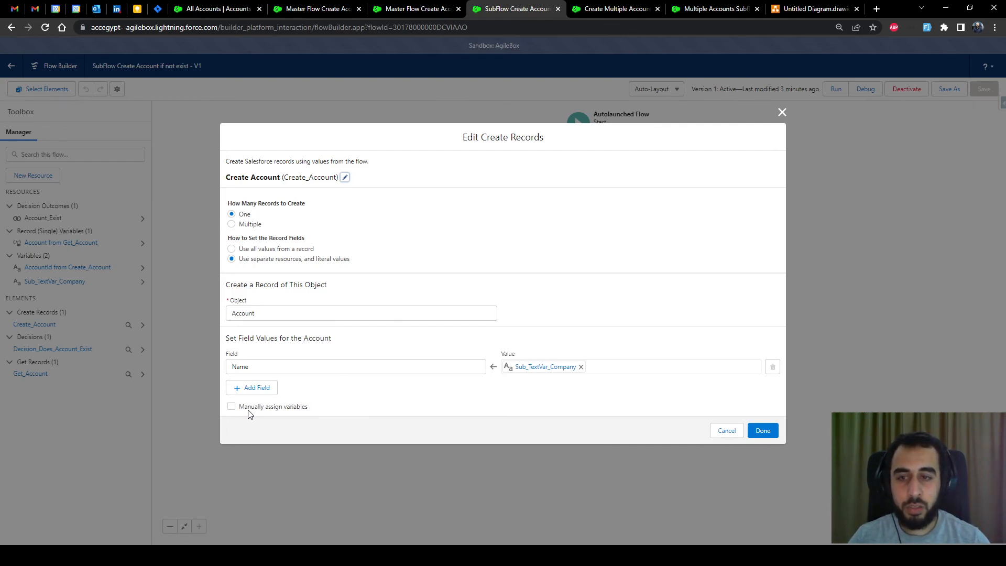
pyautogui.click(231, 408)
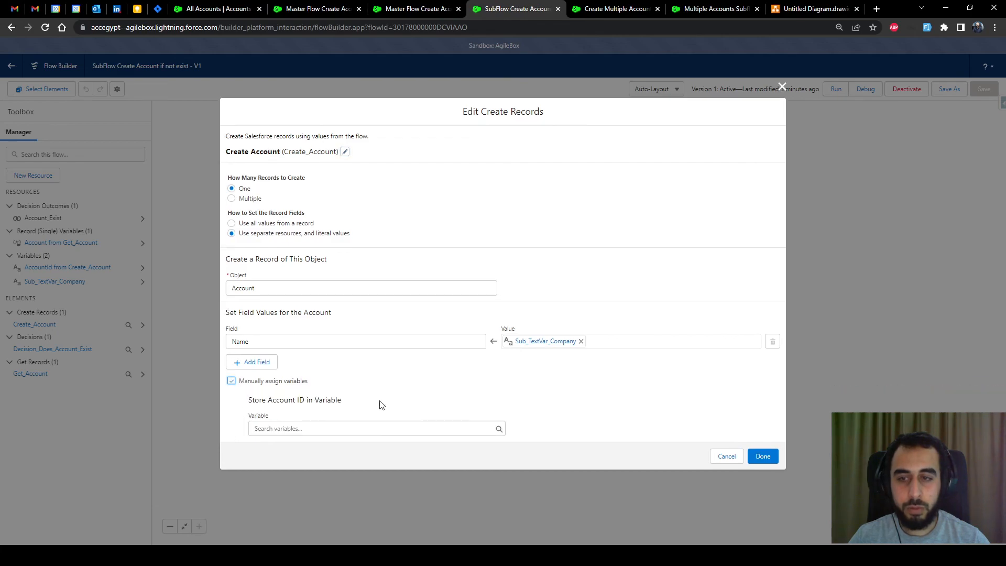
# - Try to store the account ID in the AccountId from Create_Account variable
pyautogui.click(301, 429)
pyautogui.write('acc')
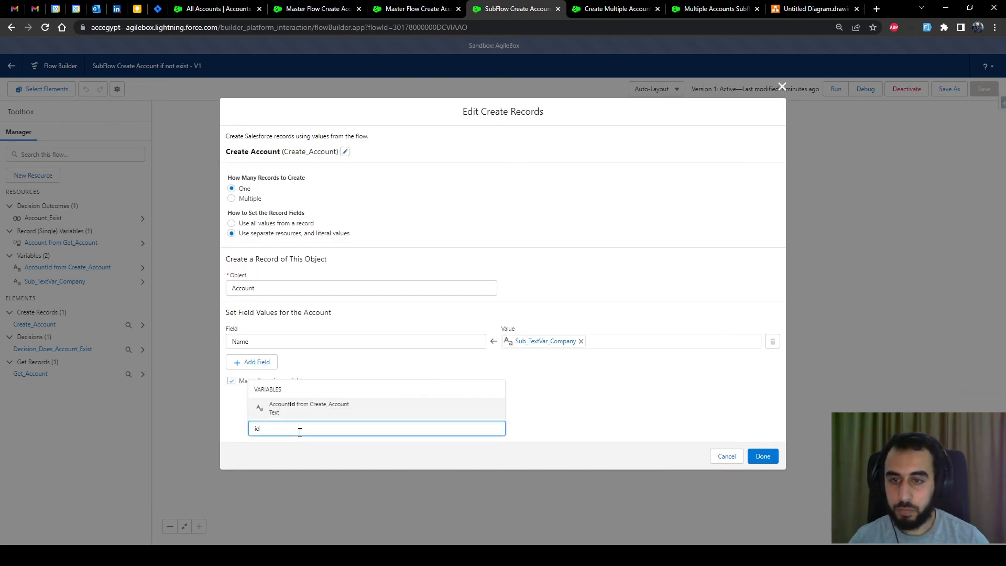
pyautogui.click(308, 414)
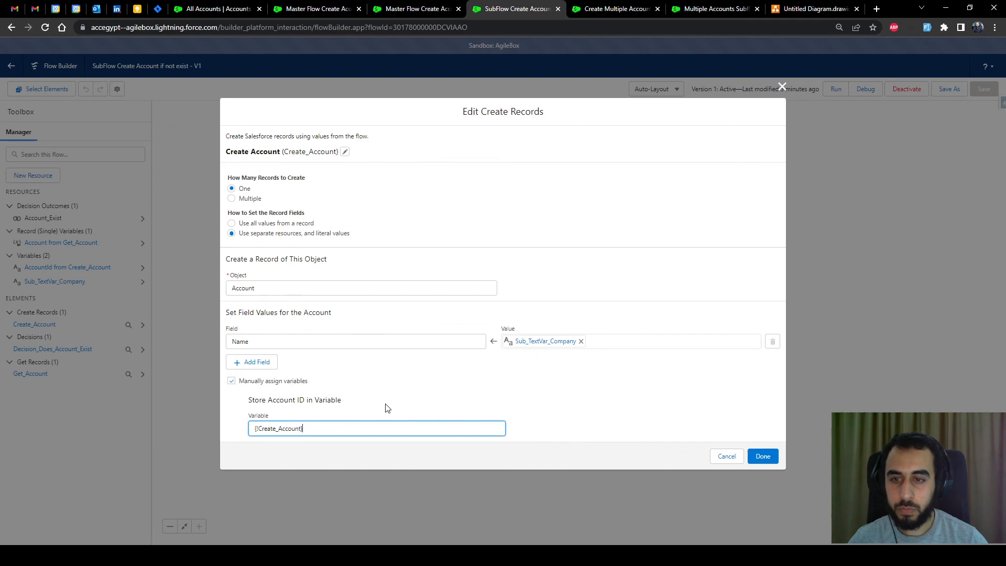
pyautogui.click(324, 431)
pyautogui.hotkey('ctrl', 'a')
pyautogui.press('BackSpace')
pyautogui.click(566, 400)
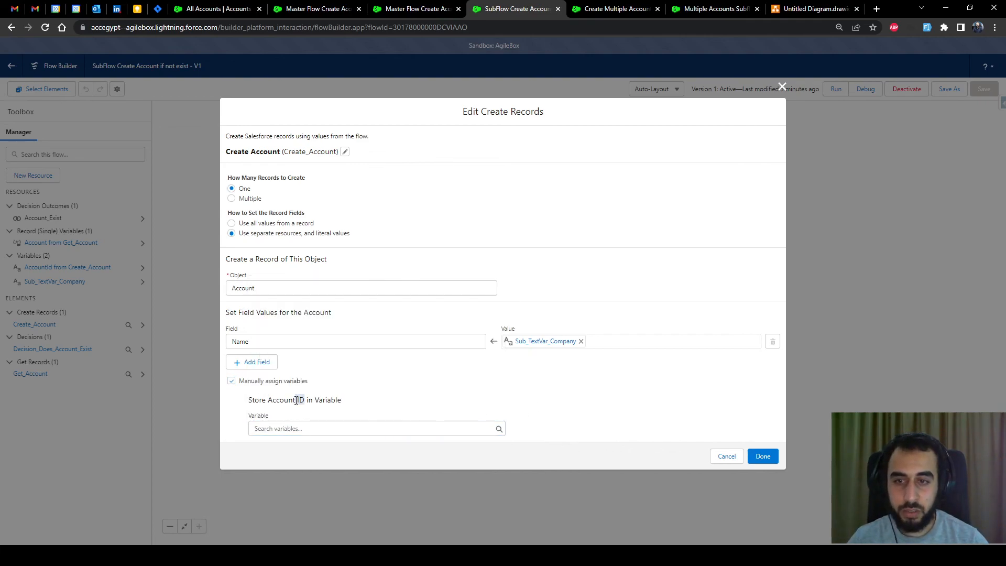
pyautogui.moveTo(268, 399); pyautogui.dragTo(307, 399)
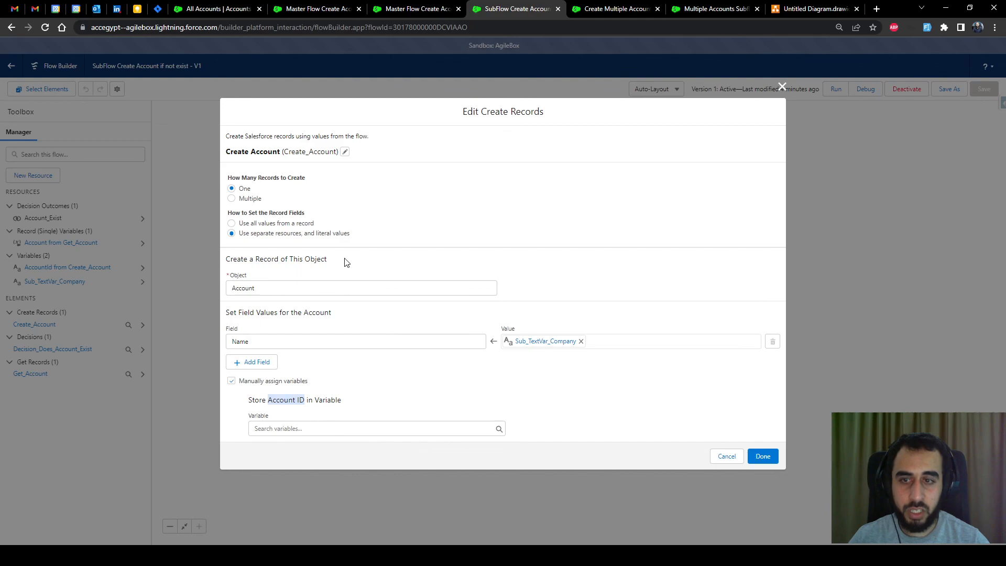
pyautogui.click(373, 409)
pyautogui.moveTo(305, 399); pyautogui.dragTo(267, 400)
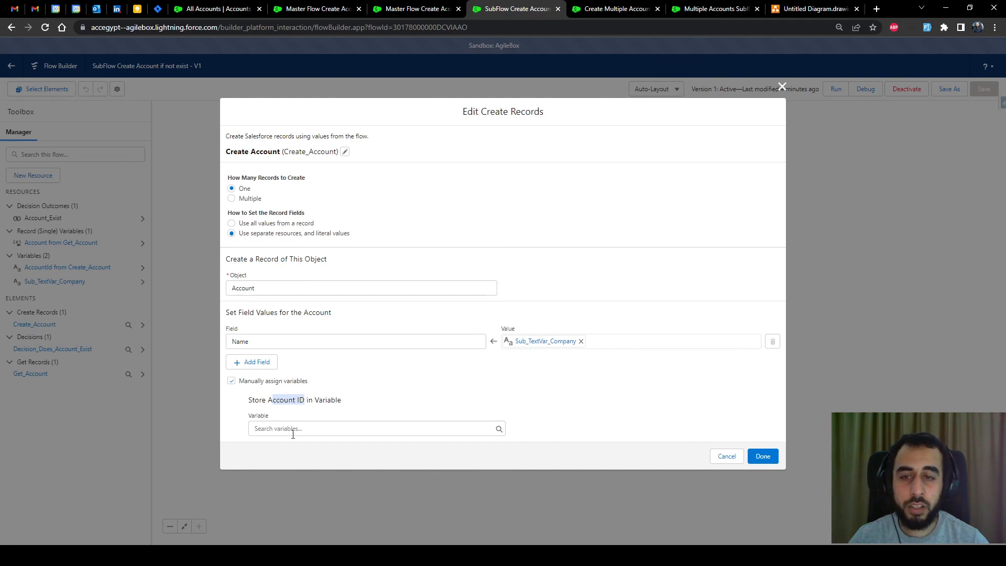
pyautogui.click(319, 401)
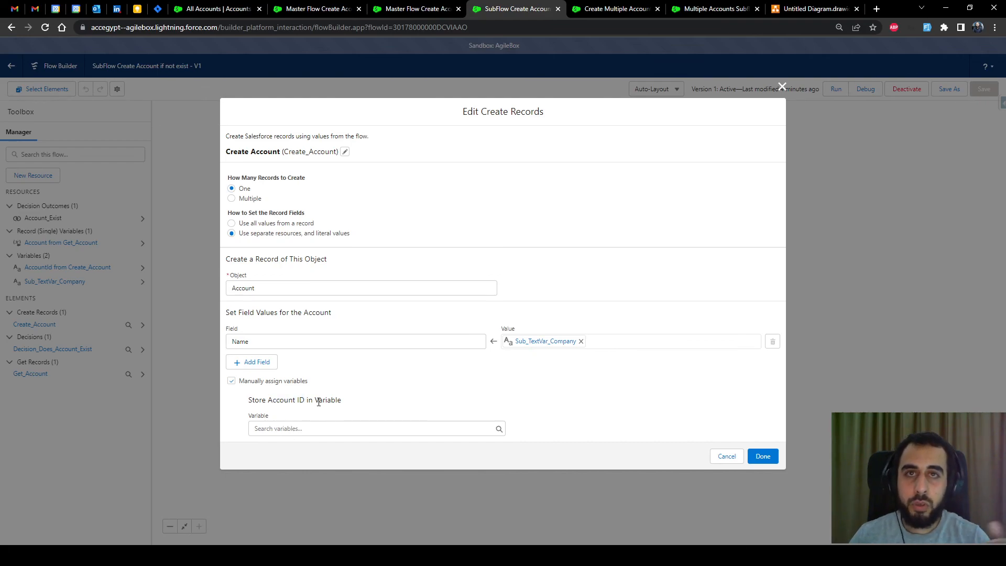